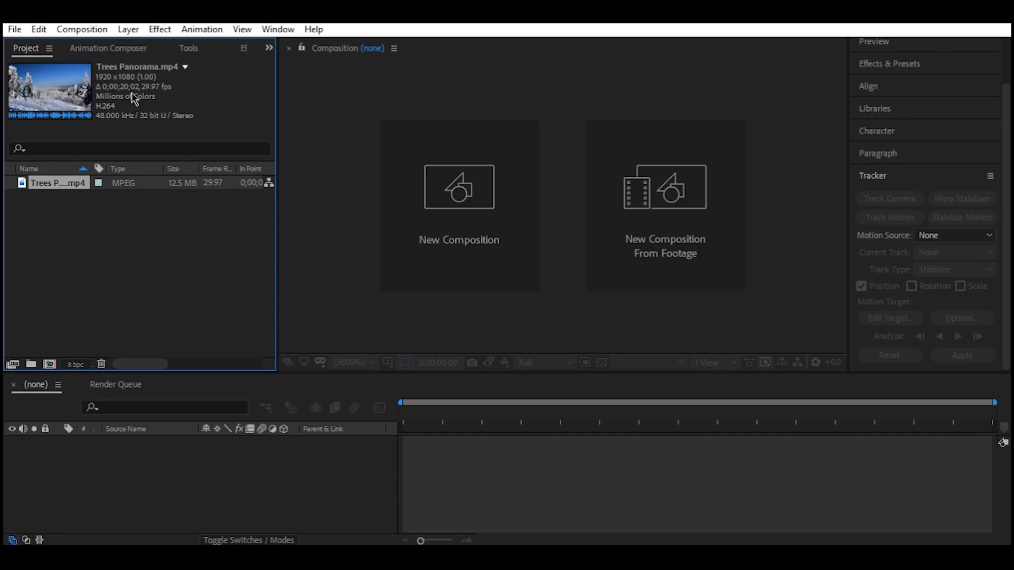
Step: Create a 1920 x 1080, 29.97 fps composition named Trees lasting 0;00;20;02, and add the Trees Panorama.mp4 footage to it
left_click(442, 169)
key("BackSpace")
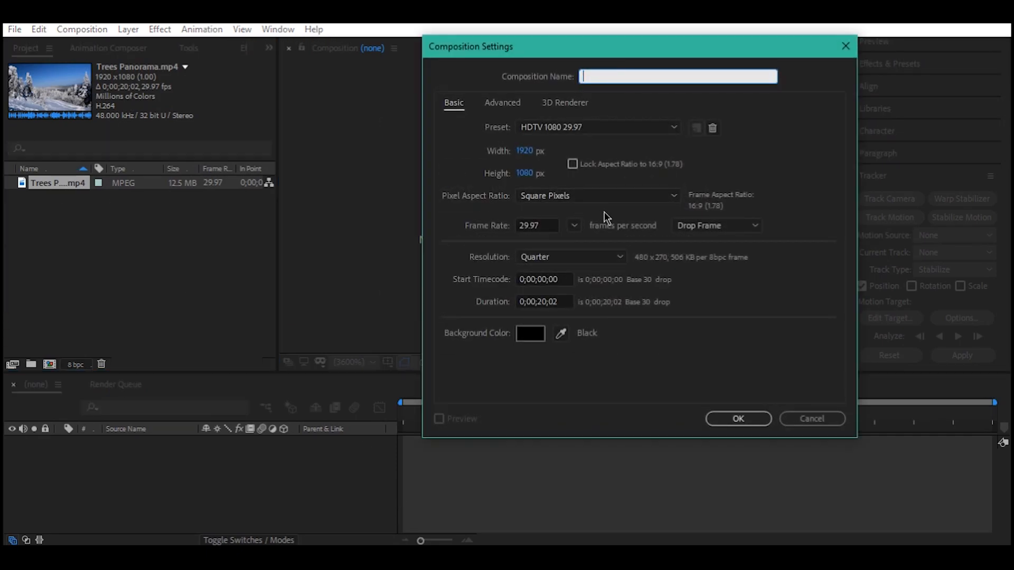
type("Trees")
left_click(576, 226)
left_click(594, 335)
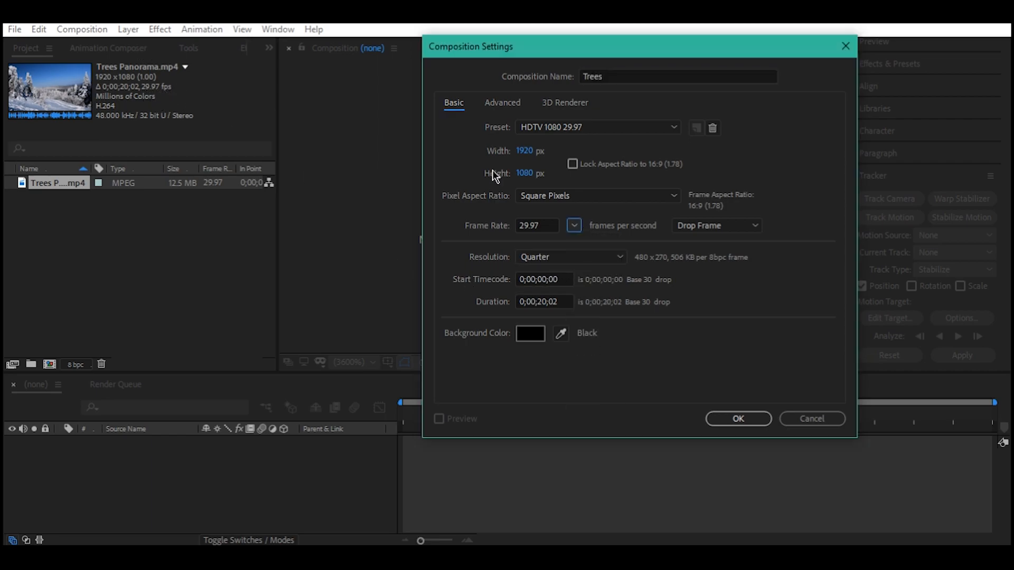
left_click(736, 420)
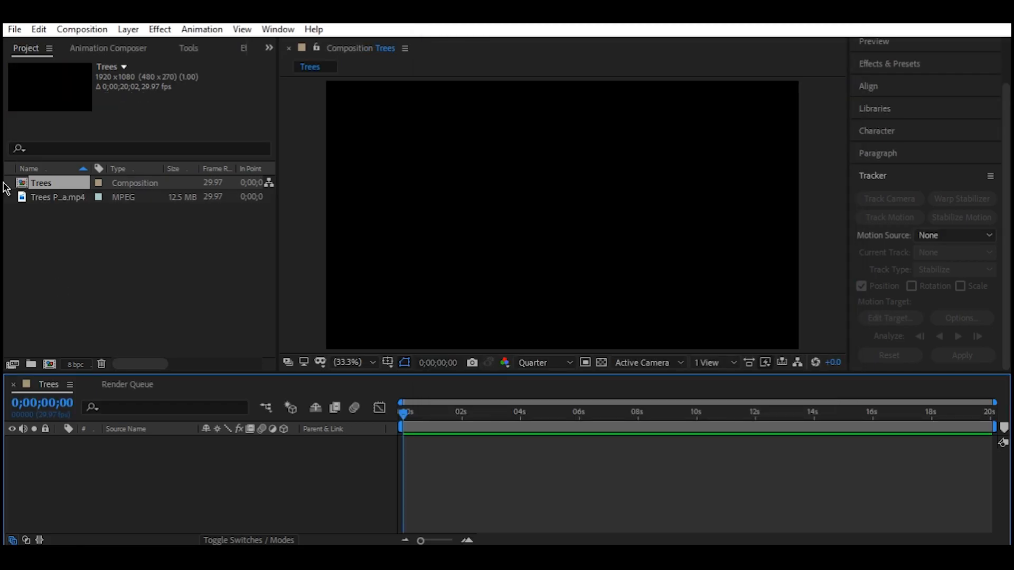
left_click(72, 201)
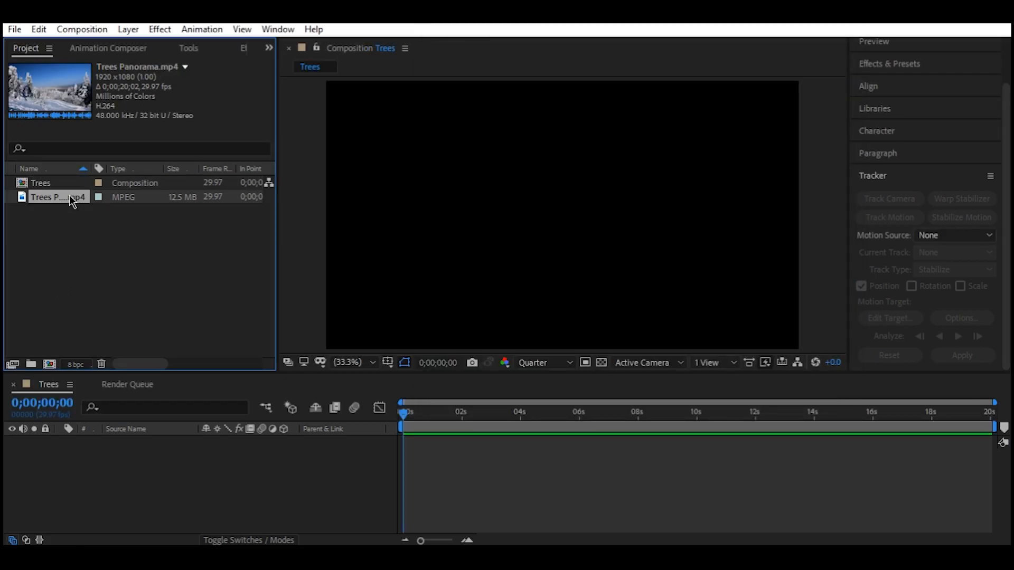
left_click_drag(72, 201, 141, 448)
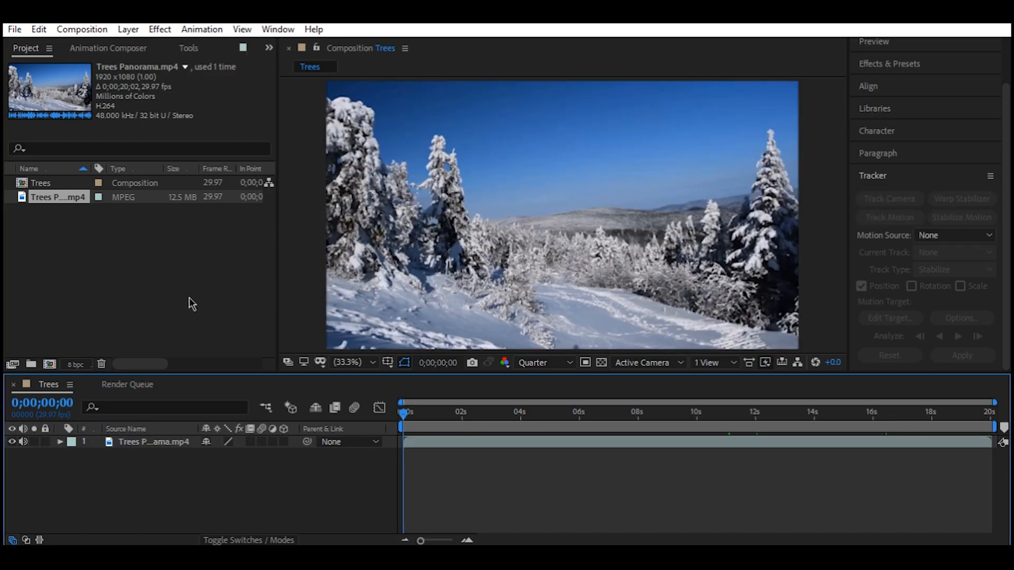
Step: Split the Trees Panorama.mp4 layer at 0;00;14;28 and delete the part after the cut
left_click(157, 446)
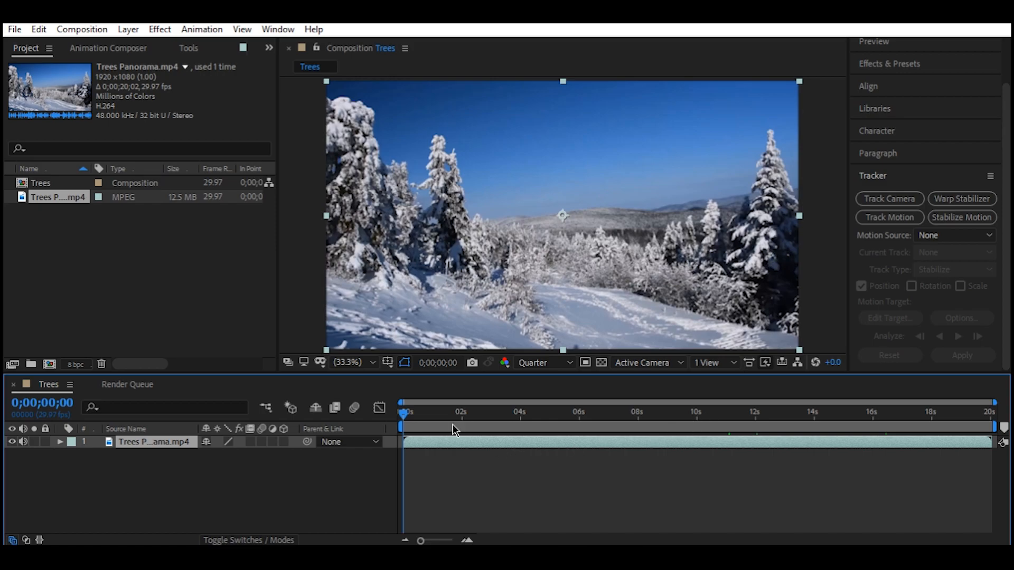
left_click(412, 415)
left_click_drag(412, 417, 845, 457)
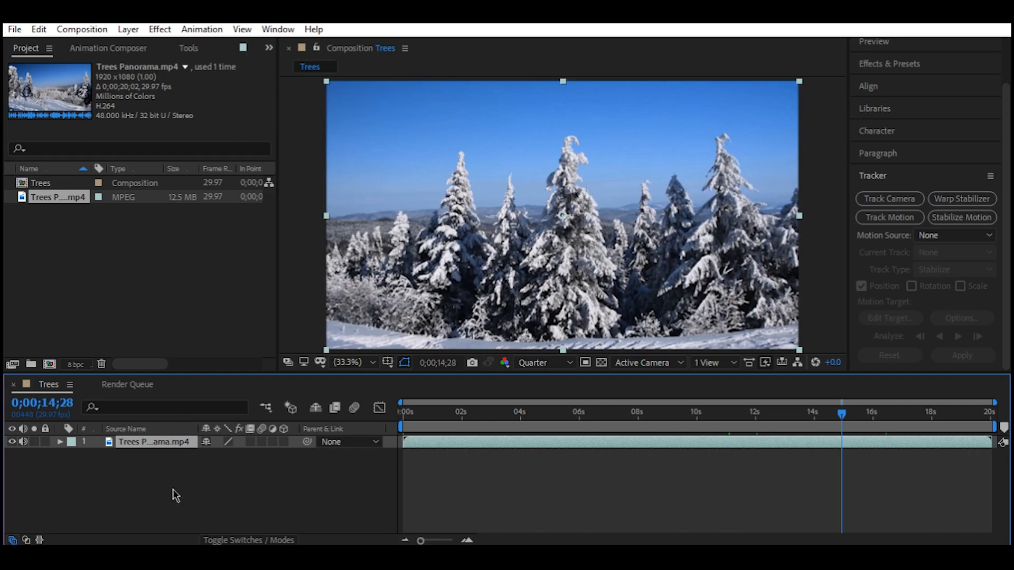
key("ctrl+shift+d")
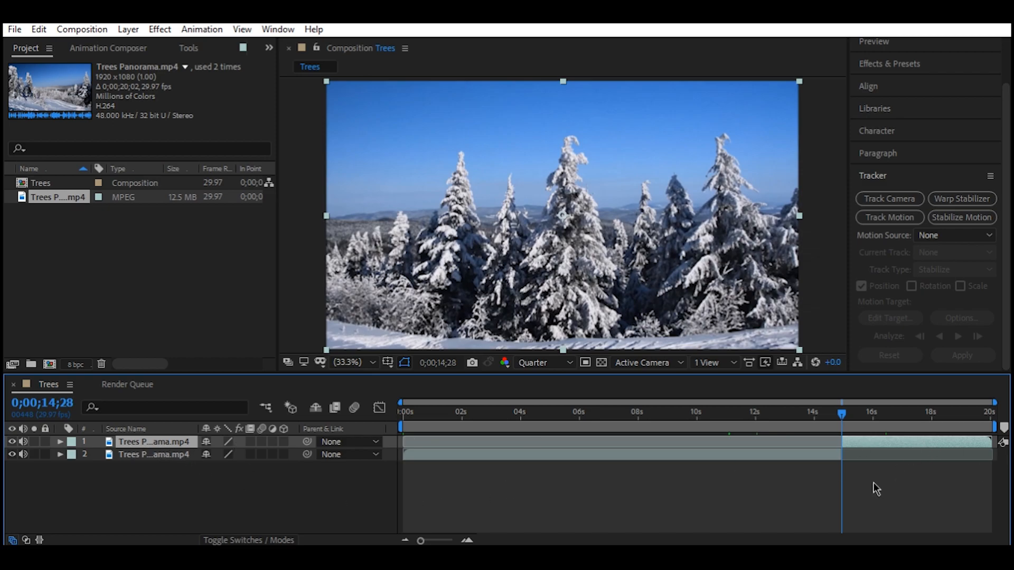
key("Delete")
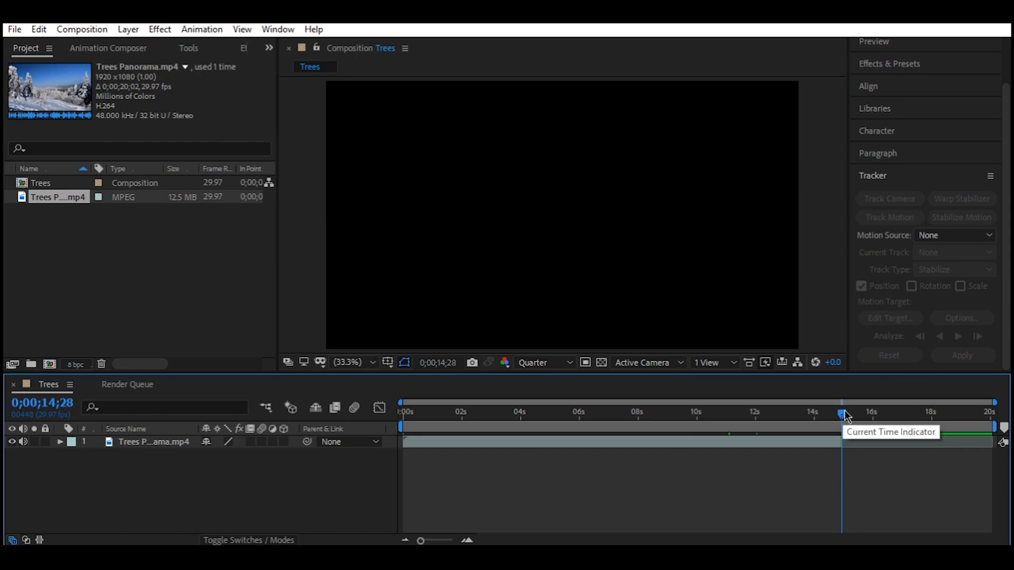
Step: Shorten the work area to end at 0;00;14;28 and trim the Trees composition to it
left_click_drag(995, 426, 854, 435)
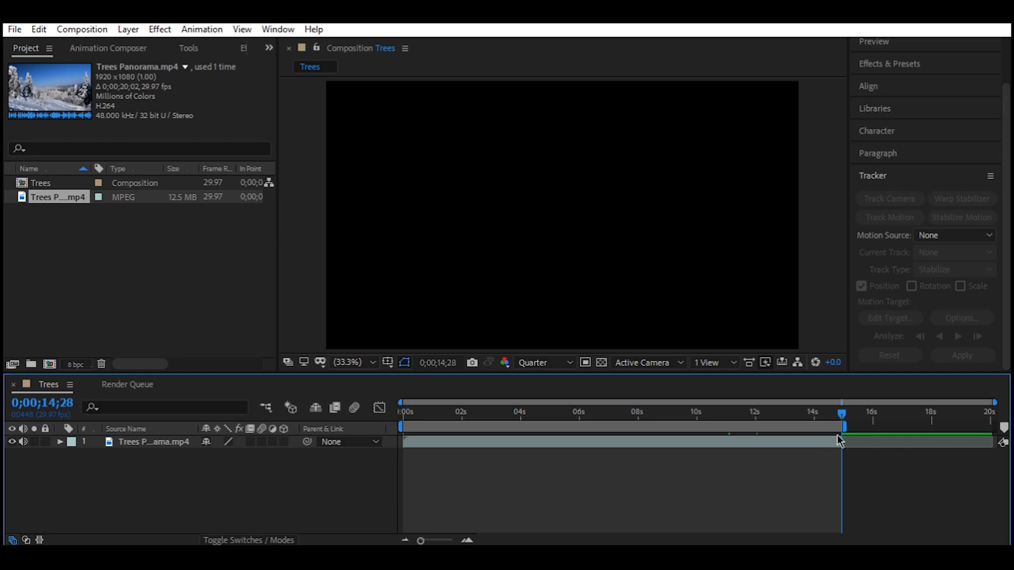
left_click(158, 446)
left_click(82, 29)
left_click(101, 104)
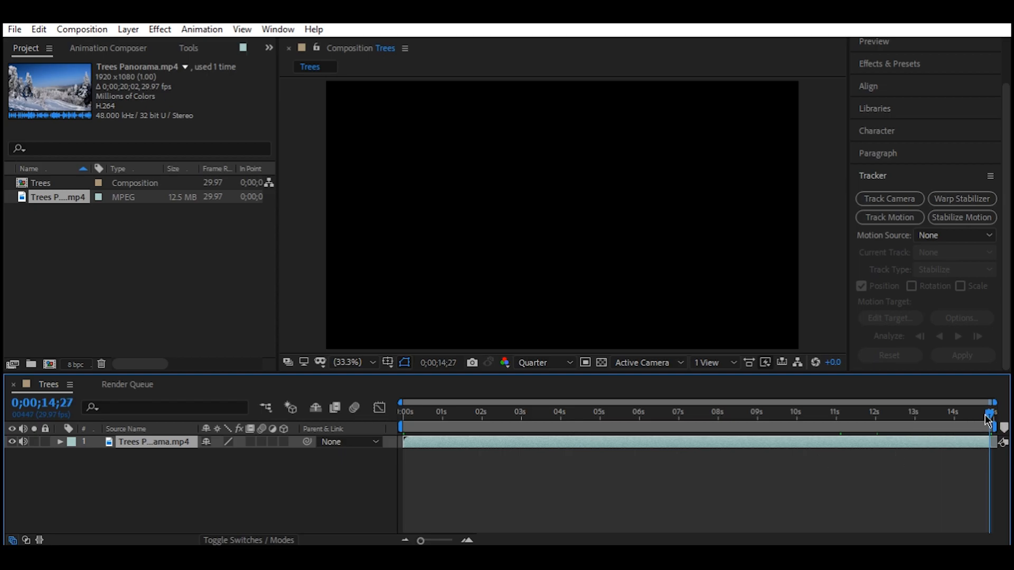
Step: Run 3D camera tracking on the Trees Panorama.mp4 layer, starting from the first frame
key("Home")
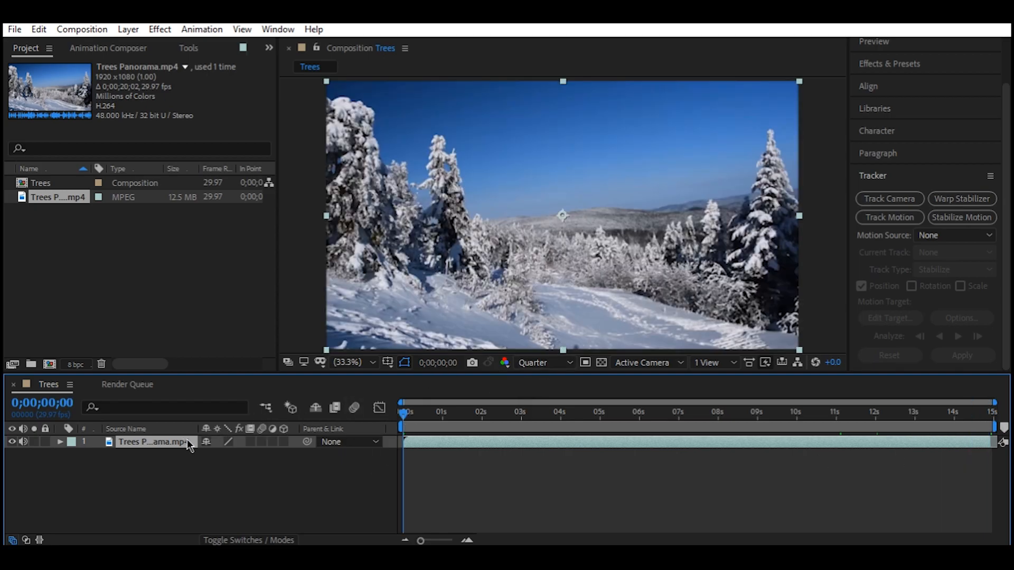
left_click(269, 30)
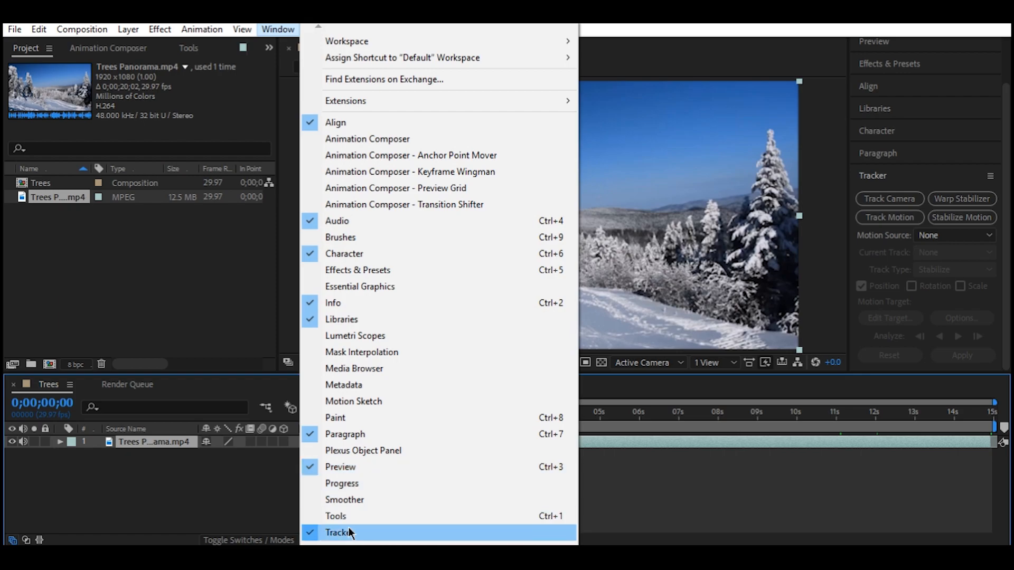
left_click(175, 448)
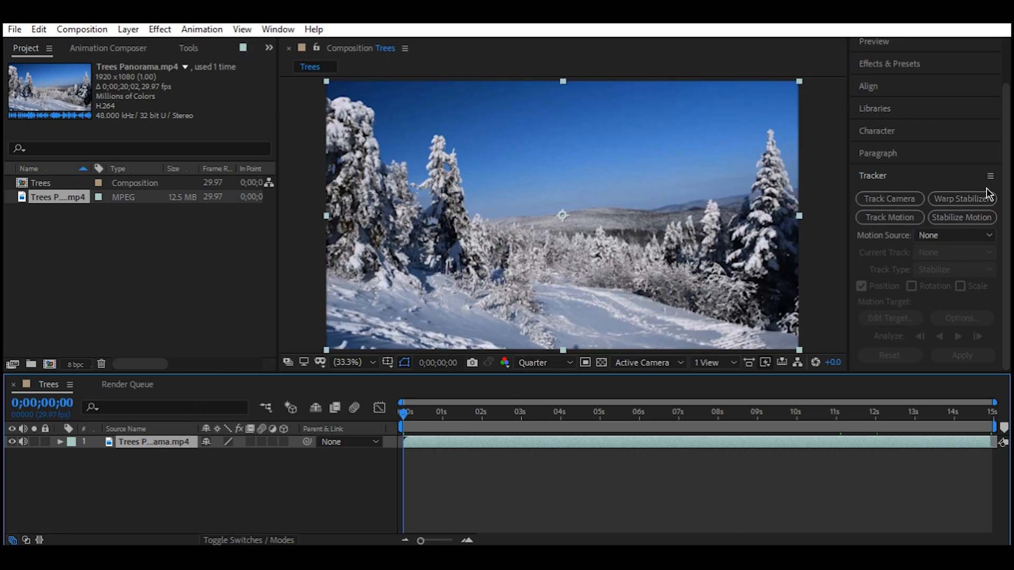
left_click(907, 197)
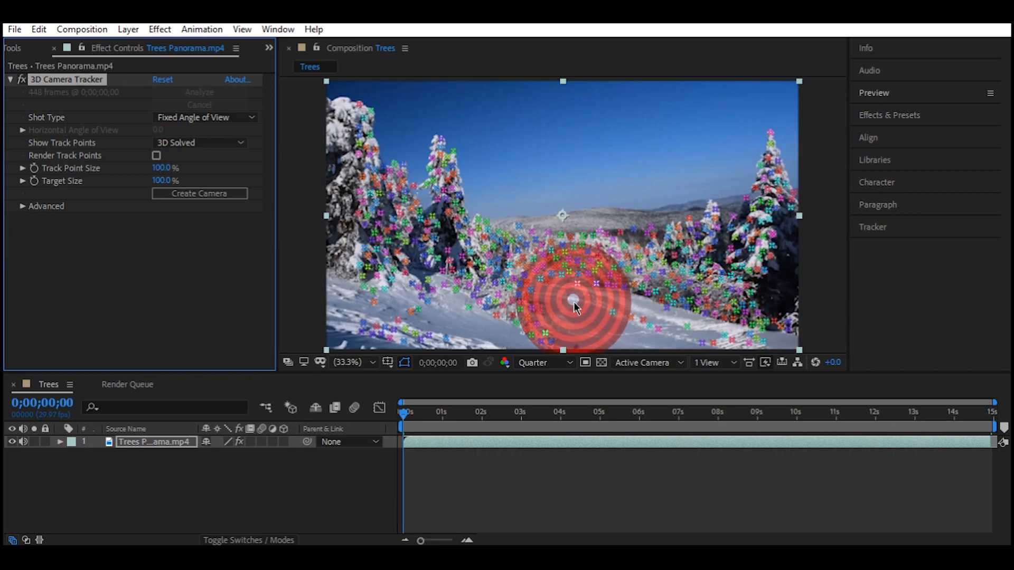
Step: Create a solid and camera from the track points near the top of the tall snowy tree on the footage's right side
left_click(770, 156)
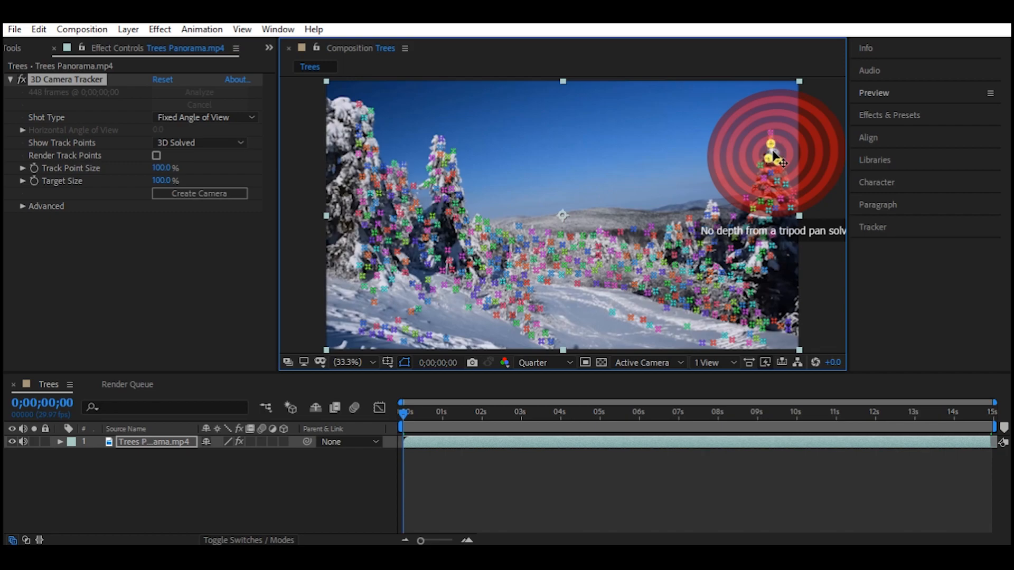
right_click(774, 151)
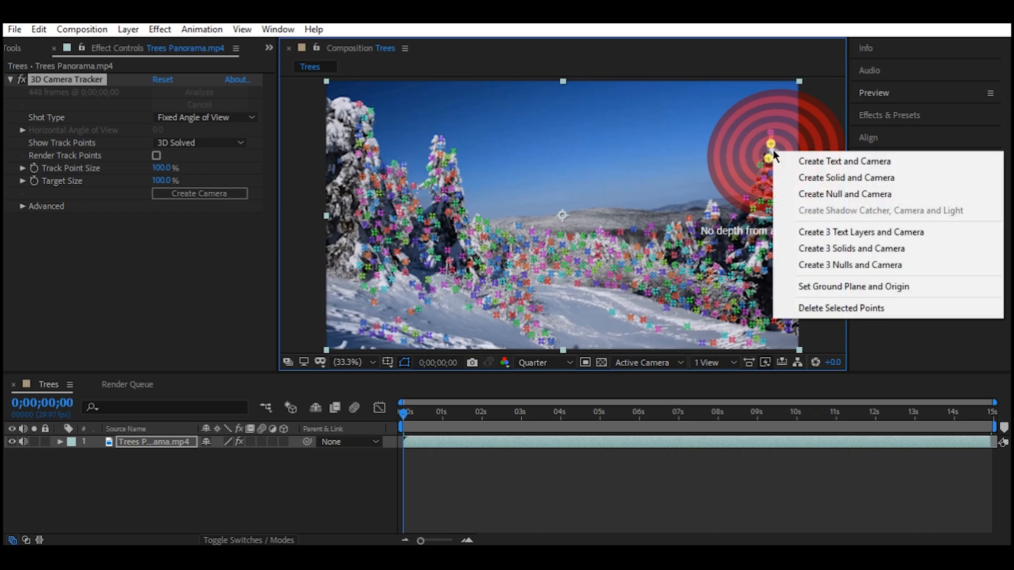
left_click(786, 180)
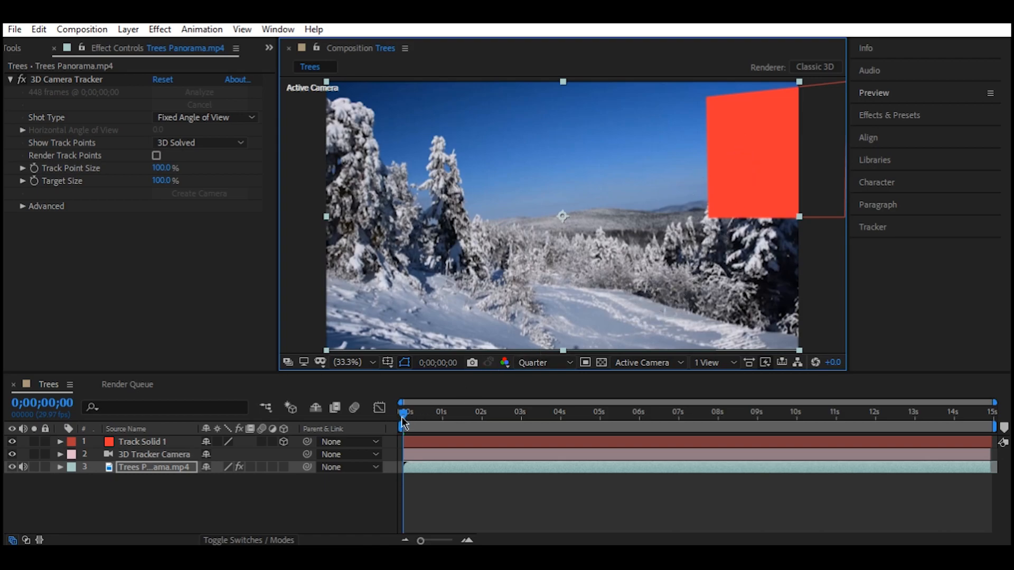
left_click_drag(402, 417, 400, 445)
Step: Pre-compose the Track Solid 1 layer as Call out, leaving all attributes in Trees
left_click(165, 432)
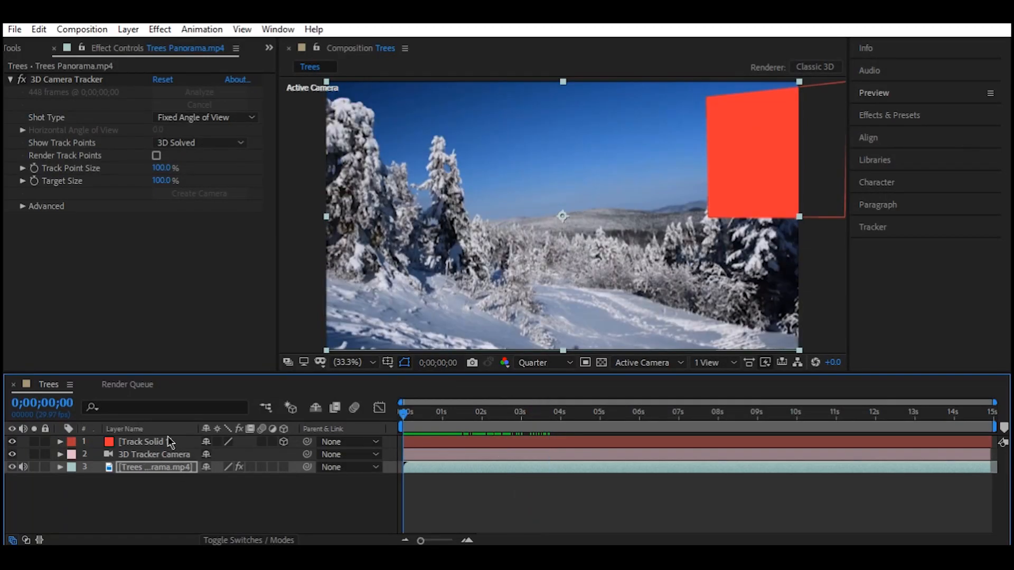
left_click(171, 442)
right_click(162, 441)
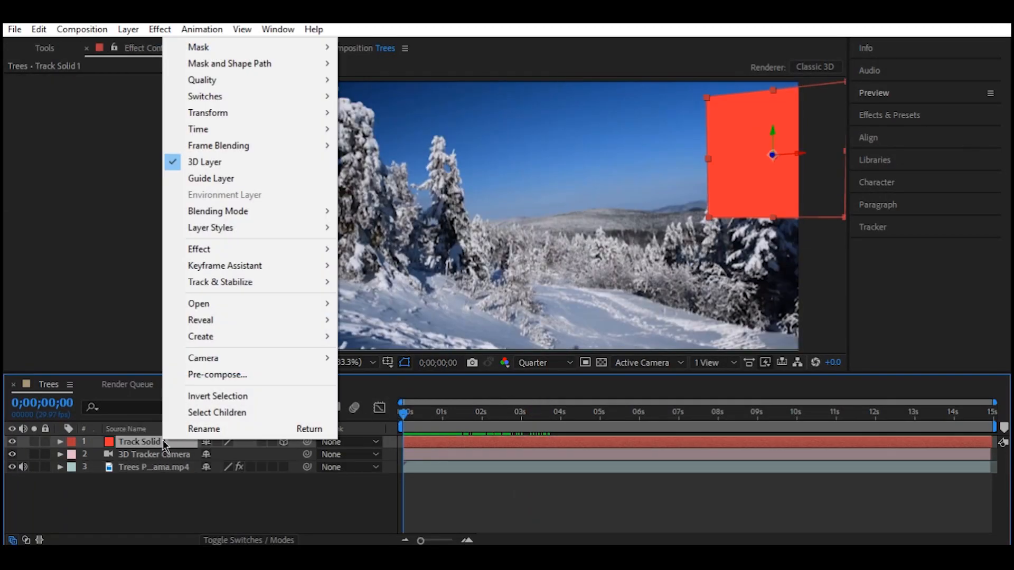
left_click(230, 374)
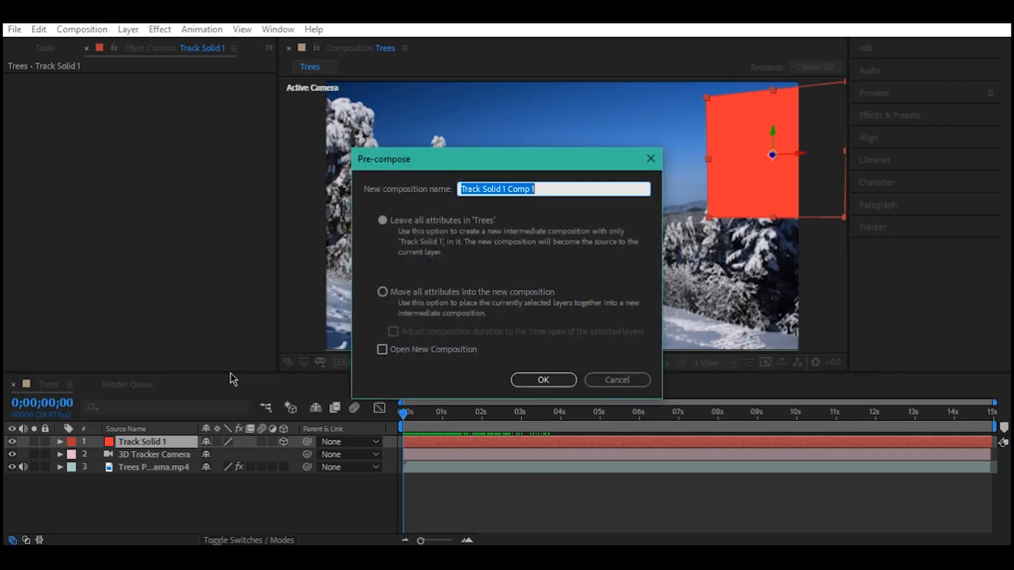
key("BackSpace")
type("Call out")
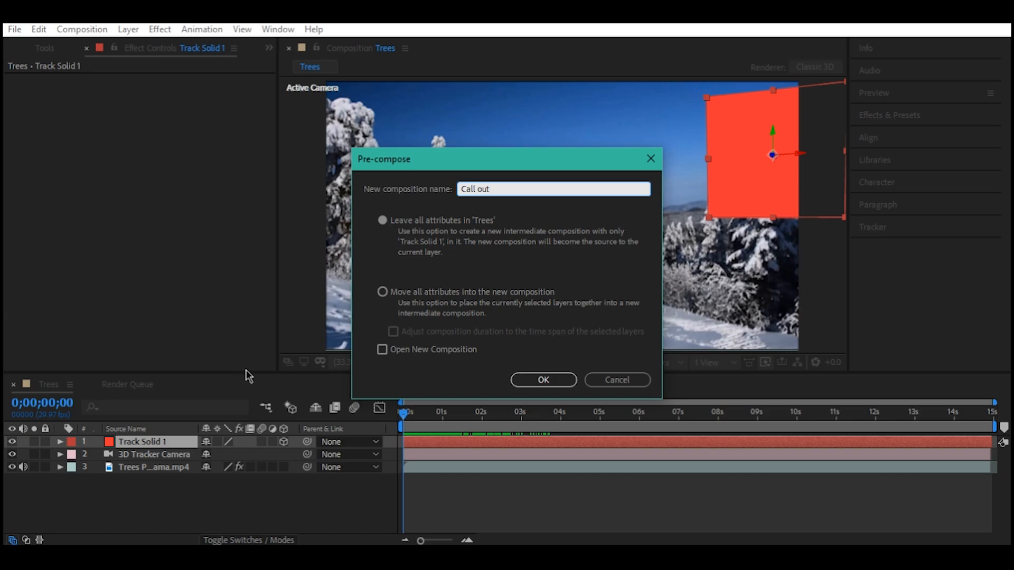
left_click(557, 382)
left_click(197, 508)
Step: Open the Call out composition and delete its Track Solid 1 layer
double_click(167, 442)
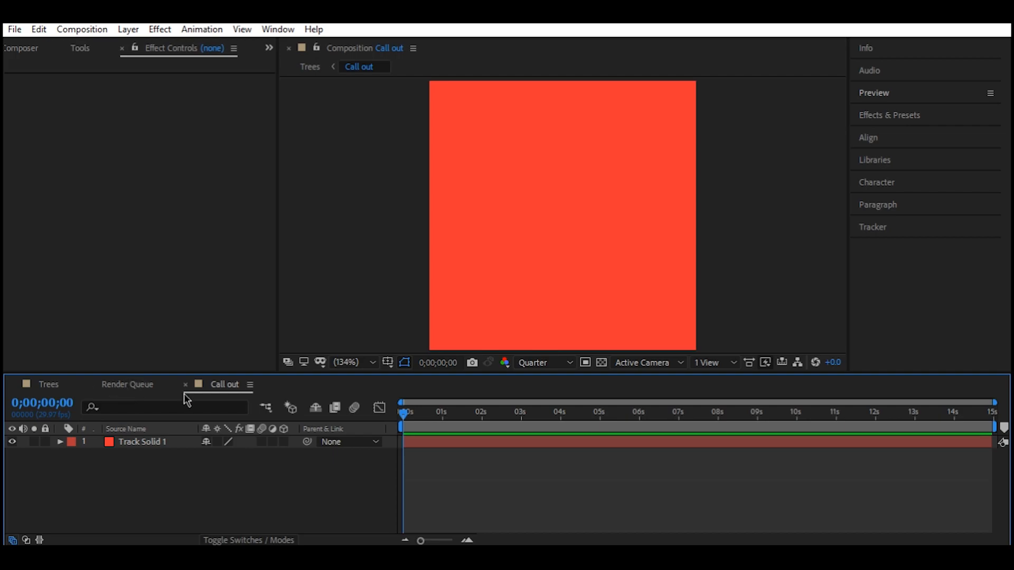
left_click_drag(417, 417, 378, 460)
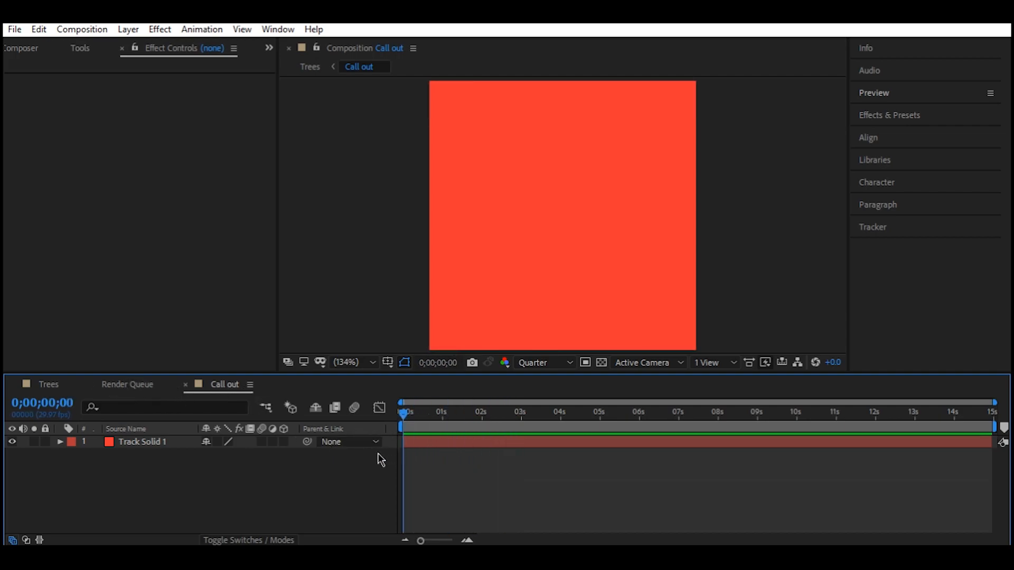
left_click(154, 445)
key("Delete")
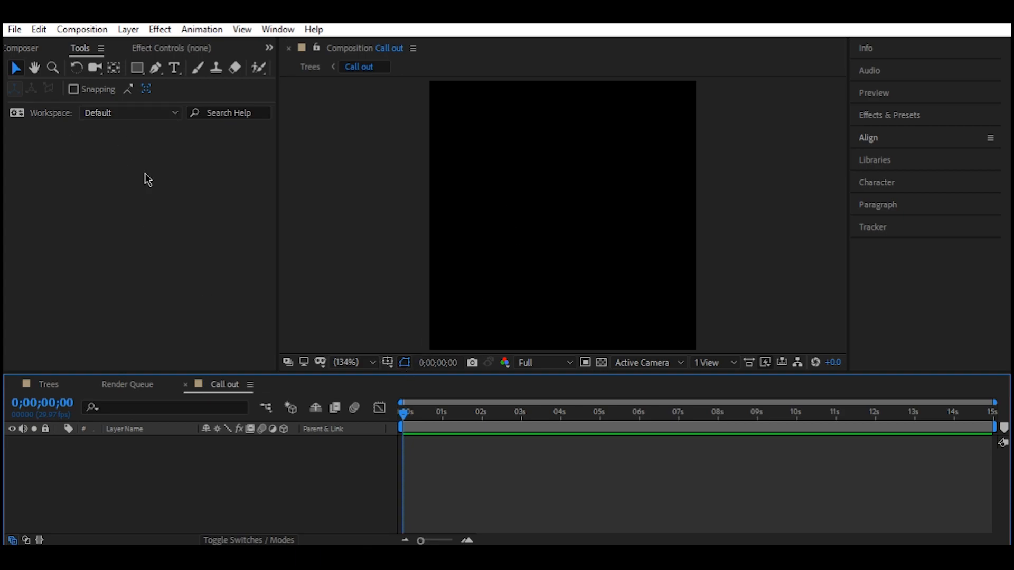
Step: Draw a small circle with the Ellipse tool near the right edge of the Call out composition, level with its centre
left_click(139, 68)
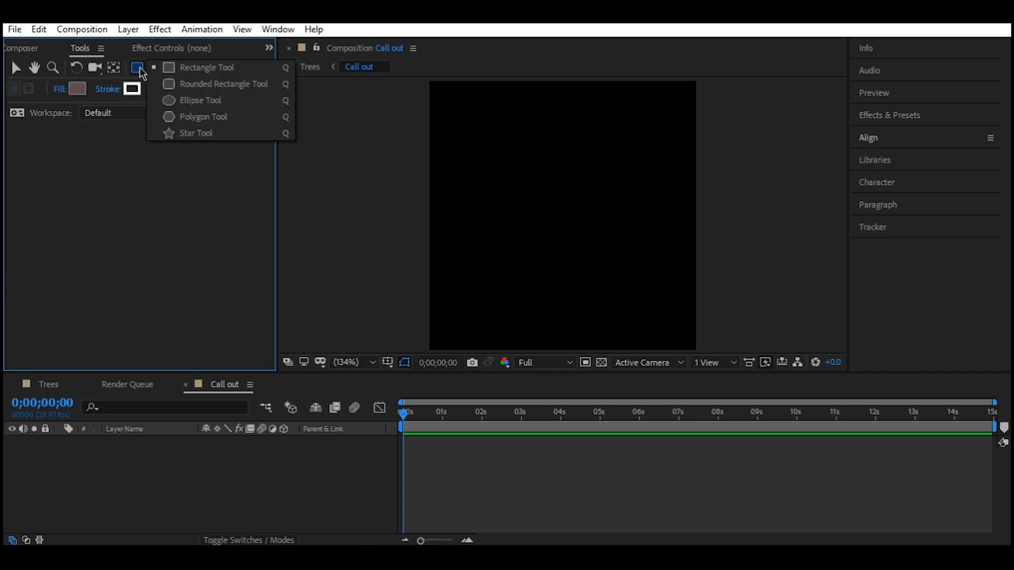
left_click(209, 102)
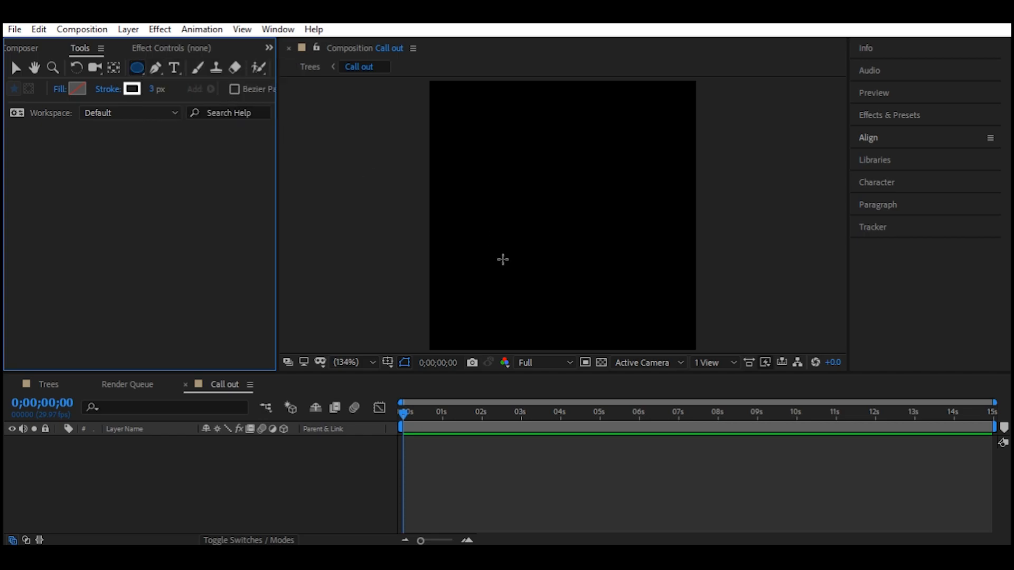
key("q")
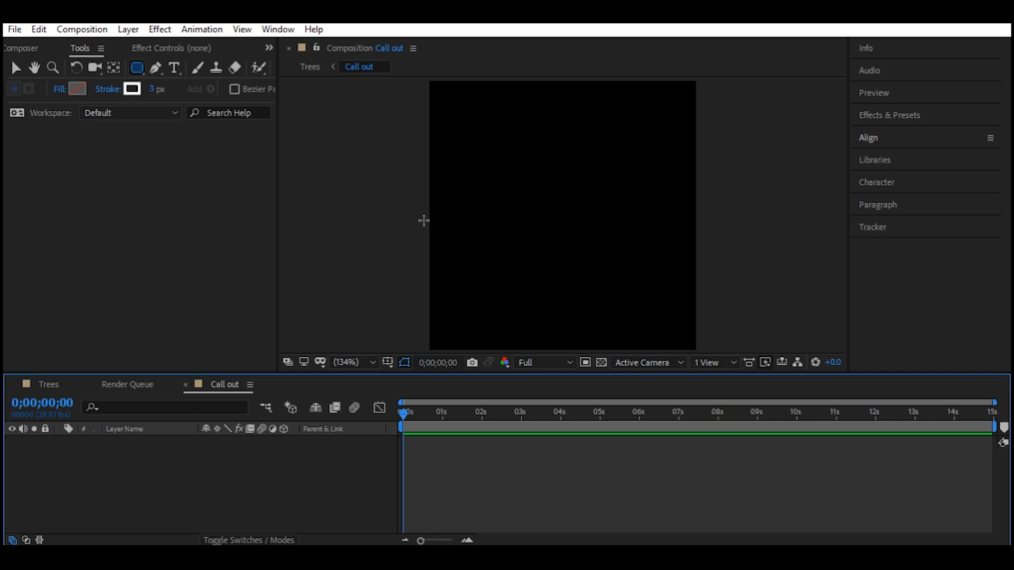
key("q")
left_click(650, 209)
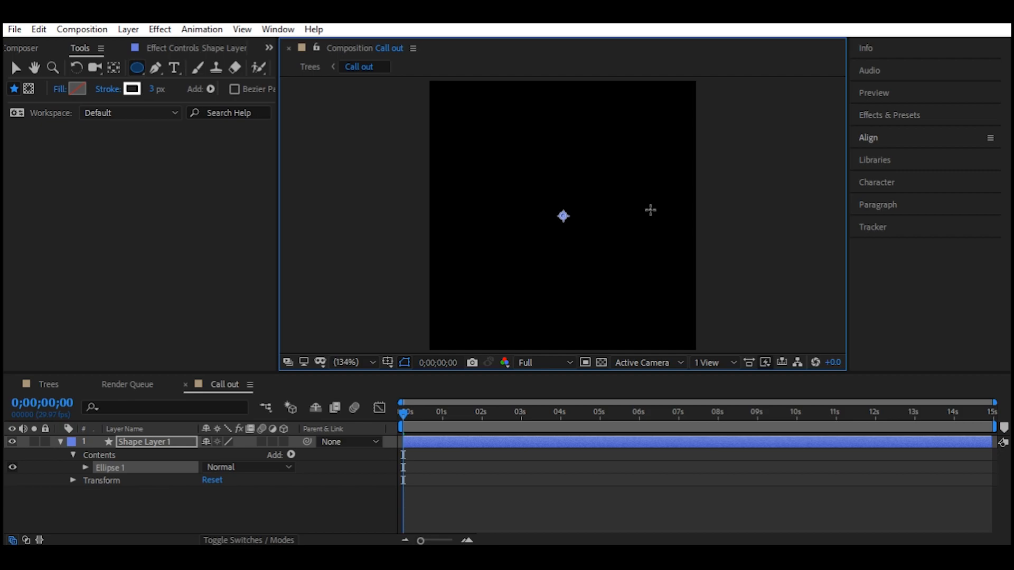
left_click_drag(651, 210, 652, 213)
mouse_move(664, 233)
left_mouse_down()
mouse_move(684, 243)
mouse_move(663, 223)
left_mouse_up()
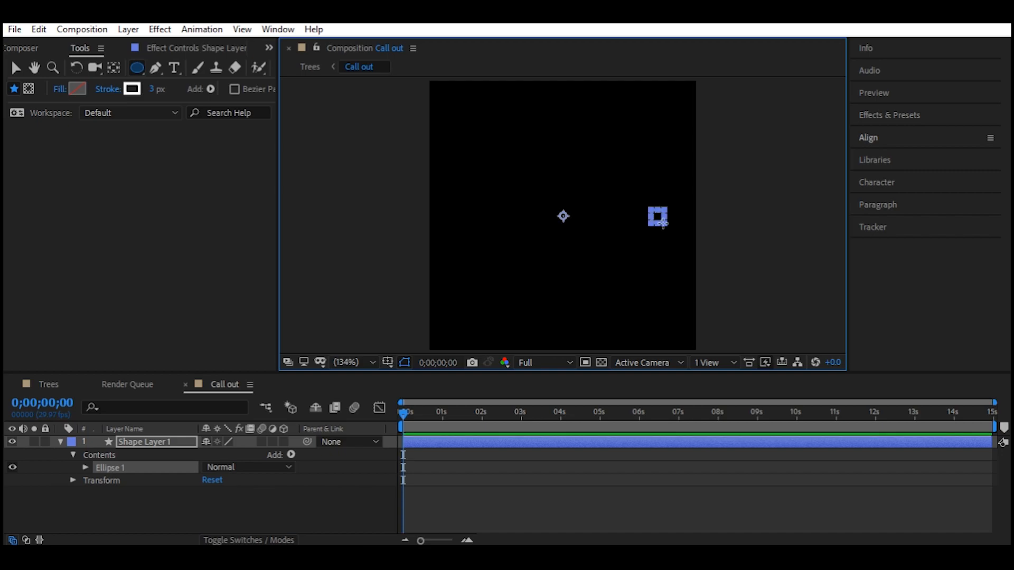
left_click(15, 67)
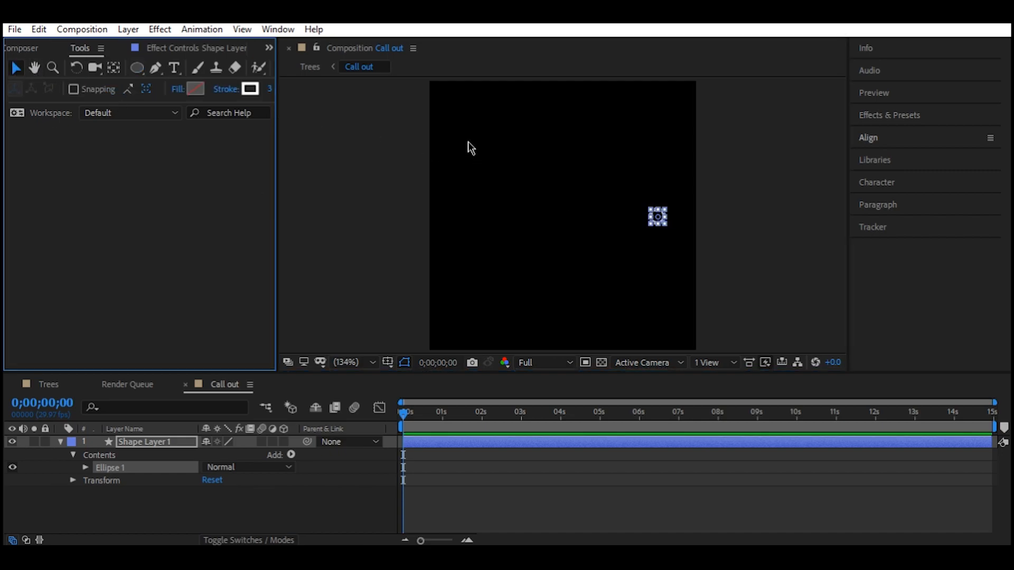
Step: Give the small circle a solid white fill and set its stroke to None
left_click(137, 68)
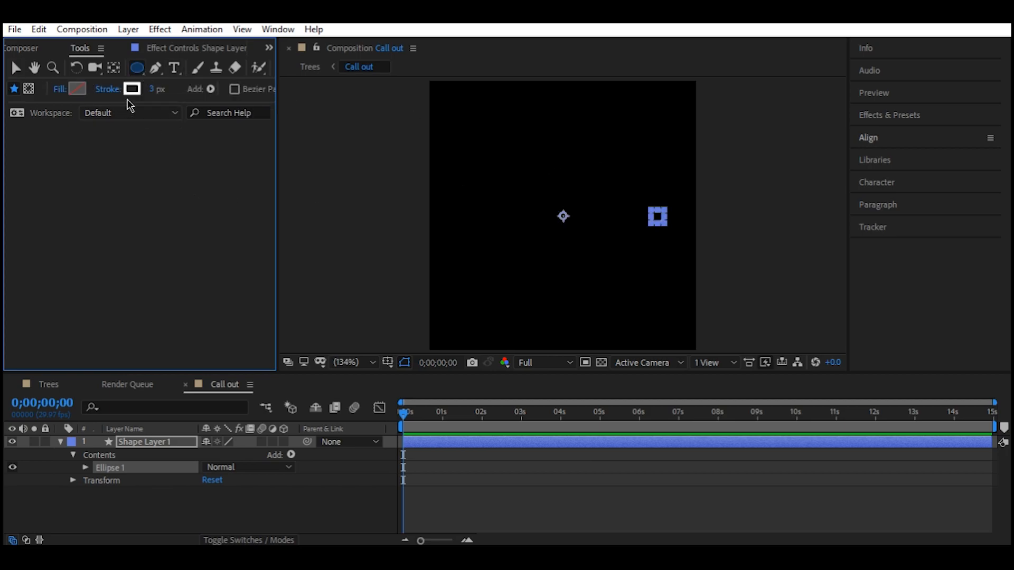
left_click(60, 89)
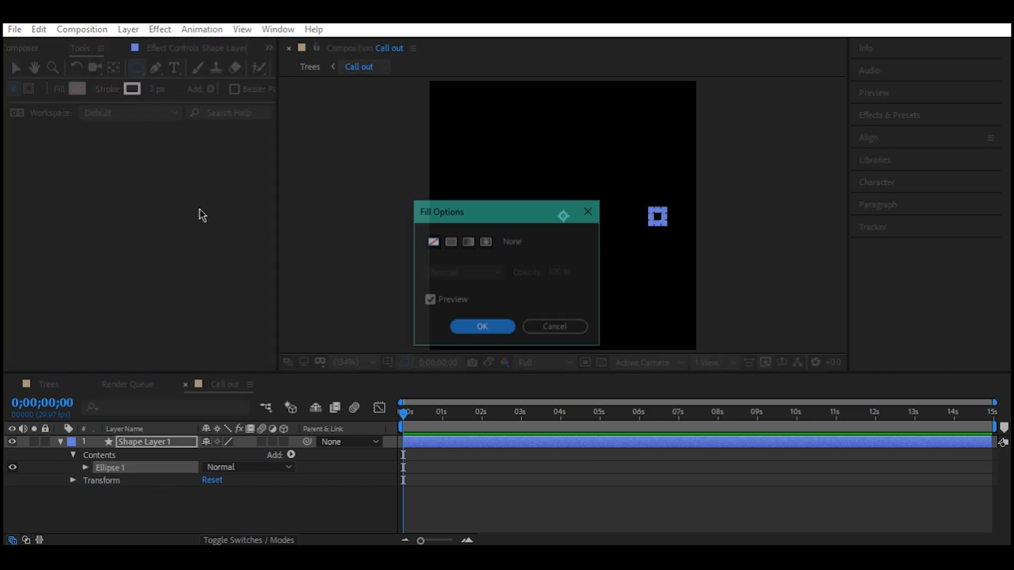
left_click(450, 242)
left_click(480, 328)
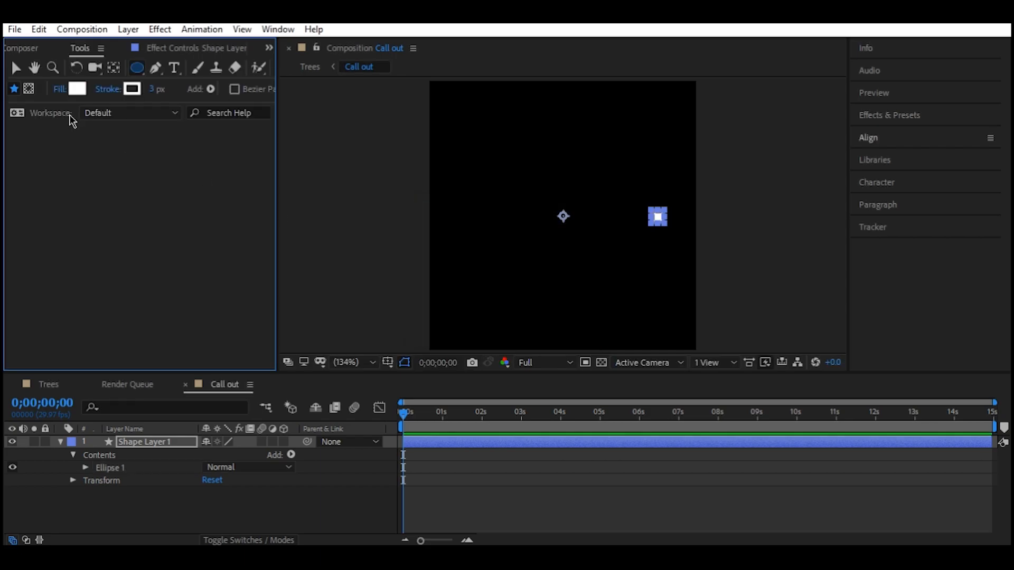
left_click(111, 90)
left_click(432, 241)
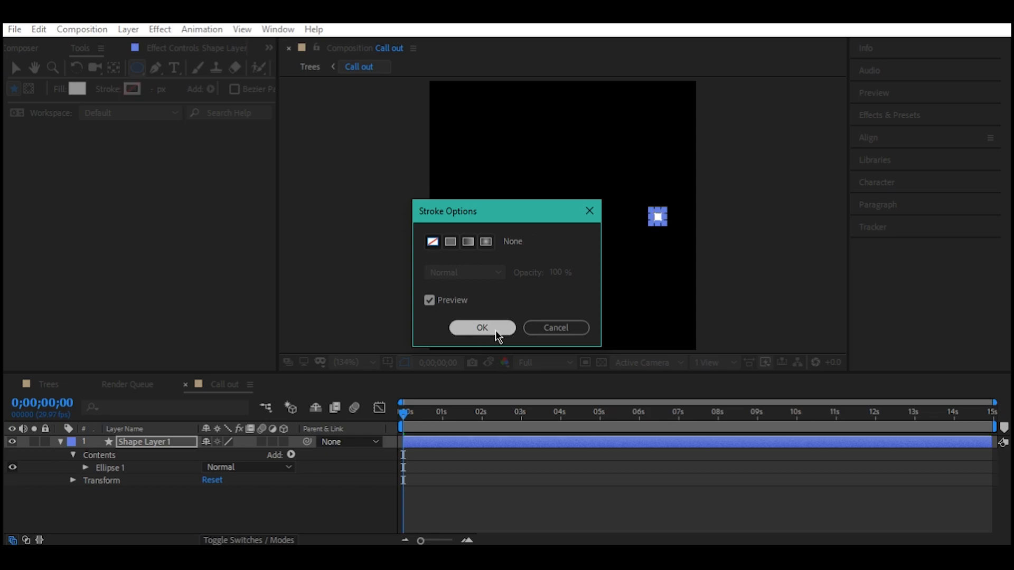
left_click(482, 328)
left_click(124, 397)
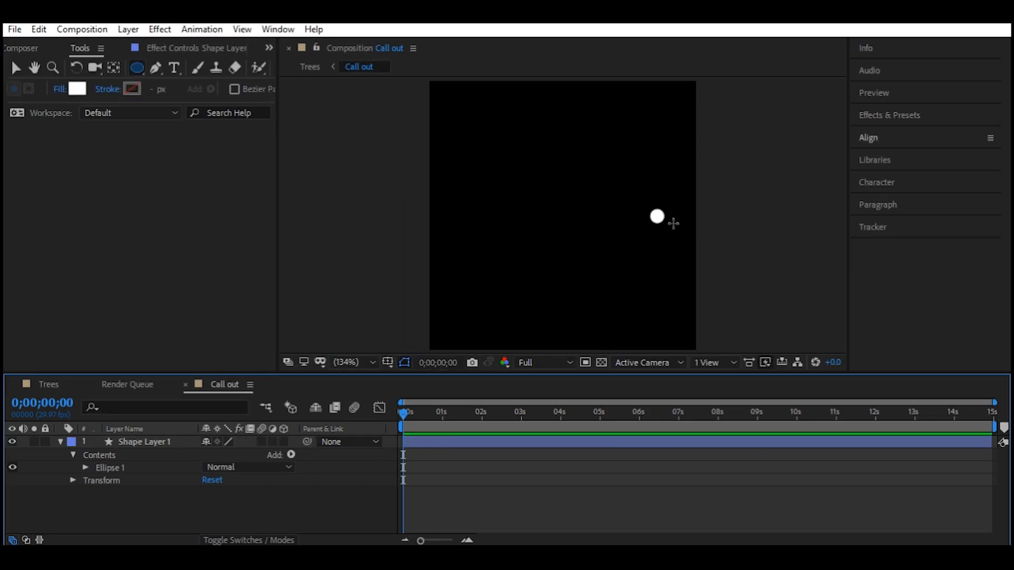
Step: Rename the circle's Shape Layer 1 as CIRCLE and collapse its properties
left_click(16, 68)
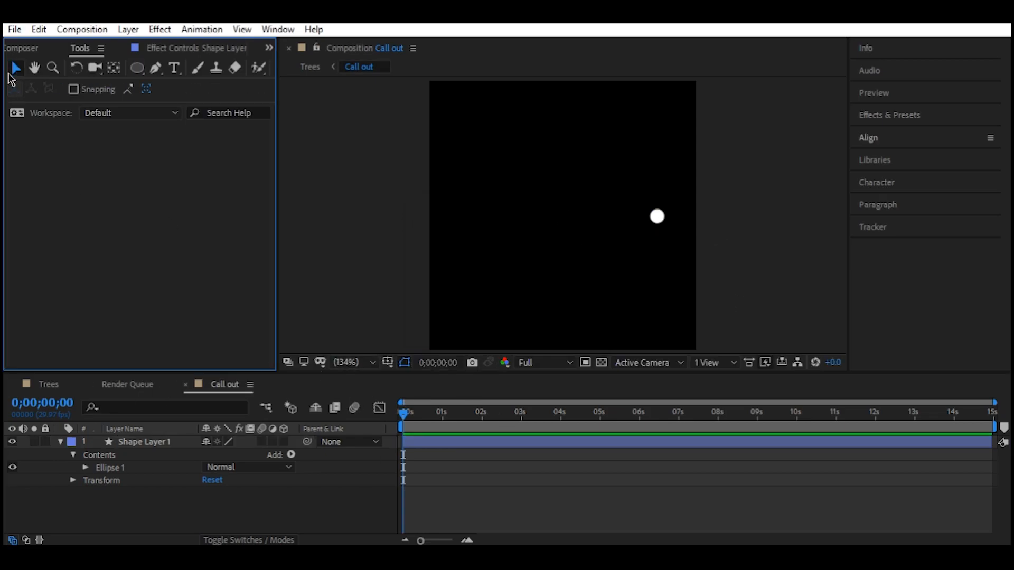
left_click(174, 442)
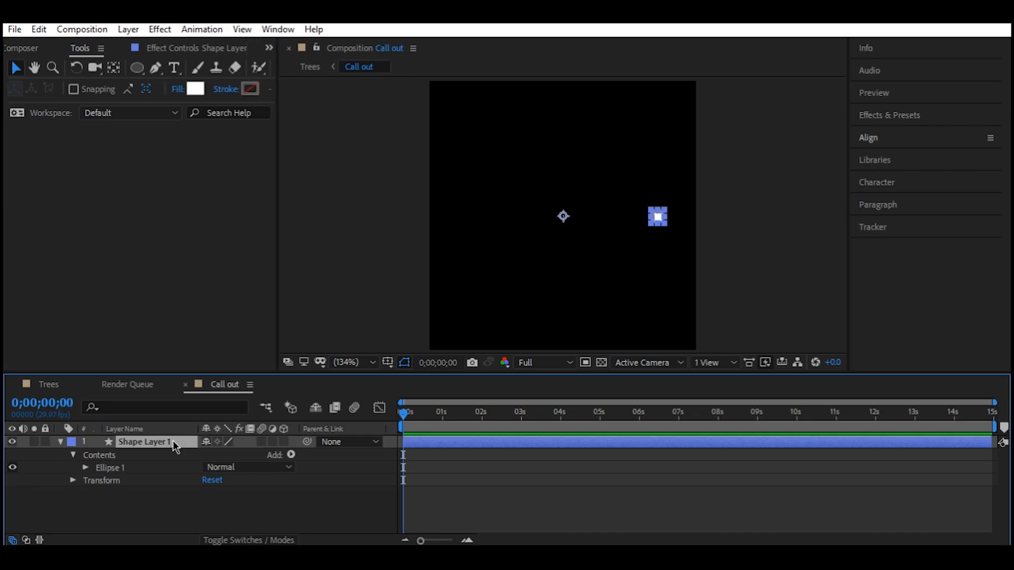
key("Return")
key("BackSpace")
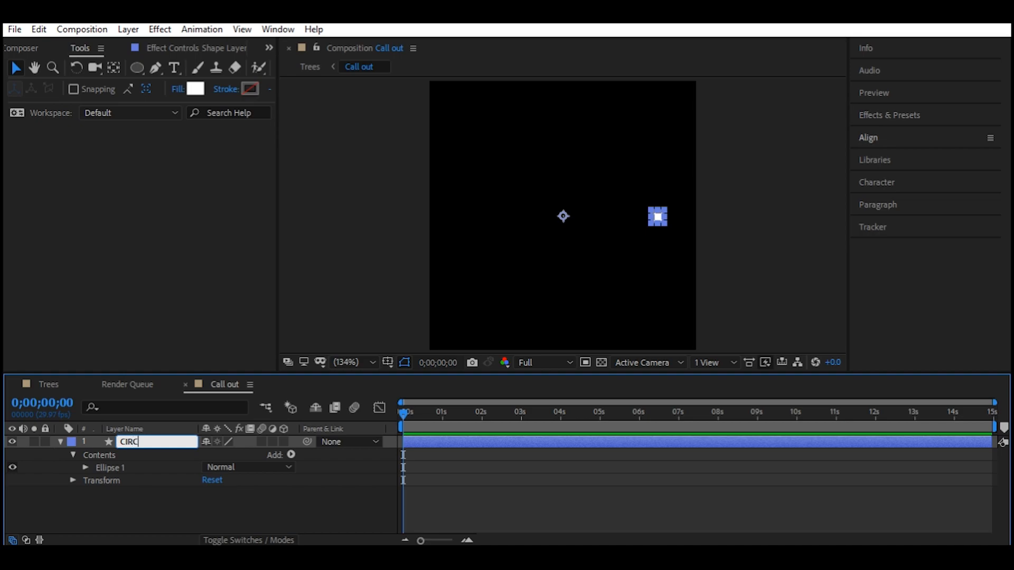
type("CIRCLE")
key("Return")
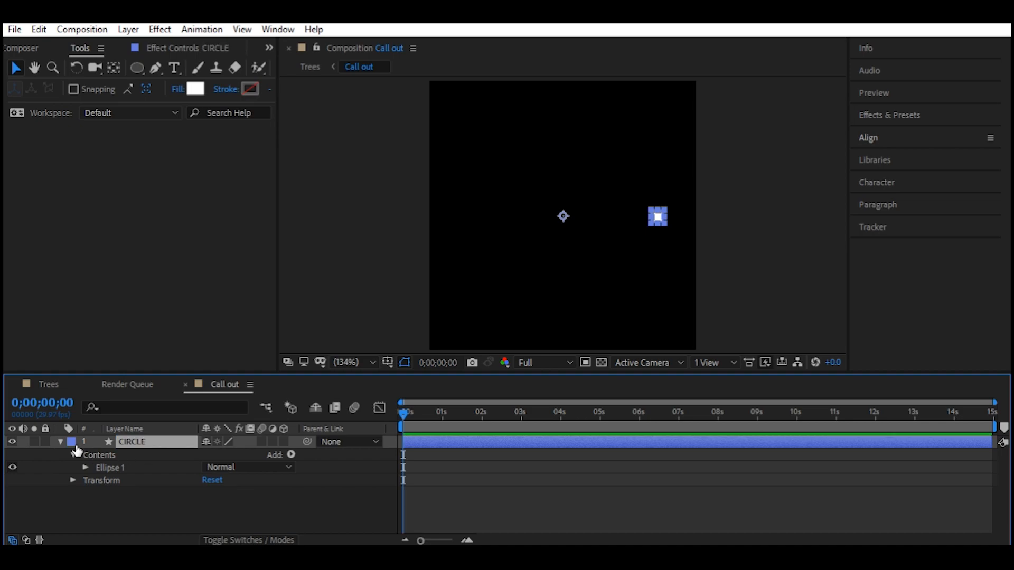
left_click(60, 442)
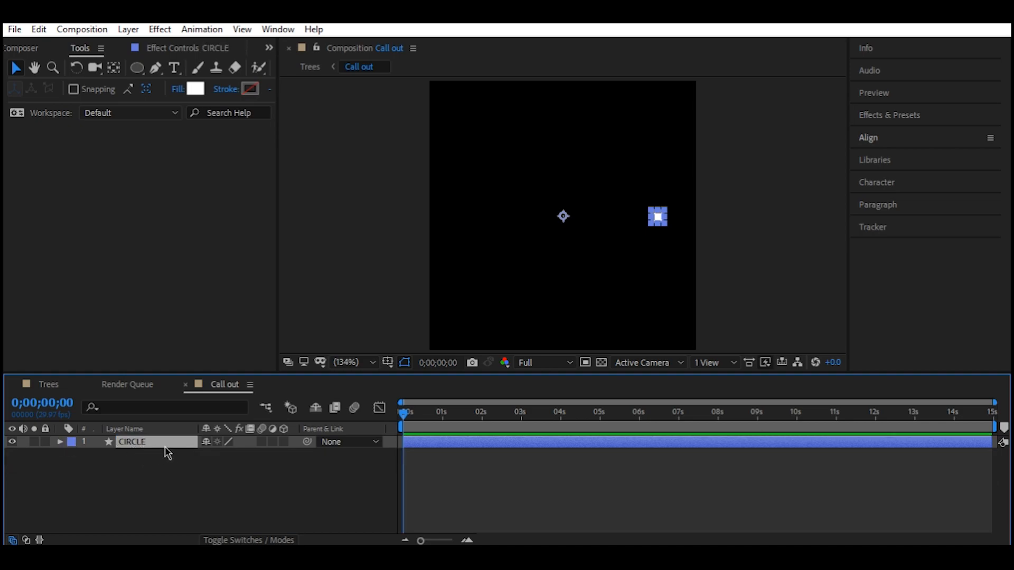
Step: Reveal the CIRCLE layer's Scale property and set it to 50%
key("s")
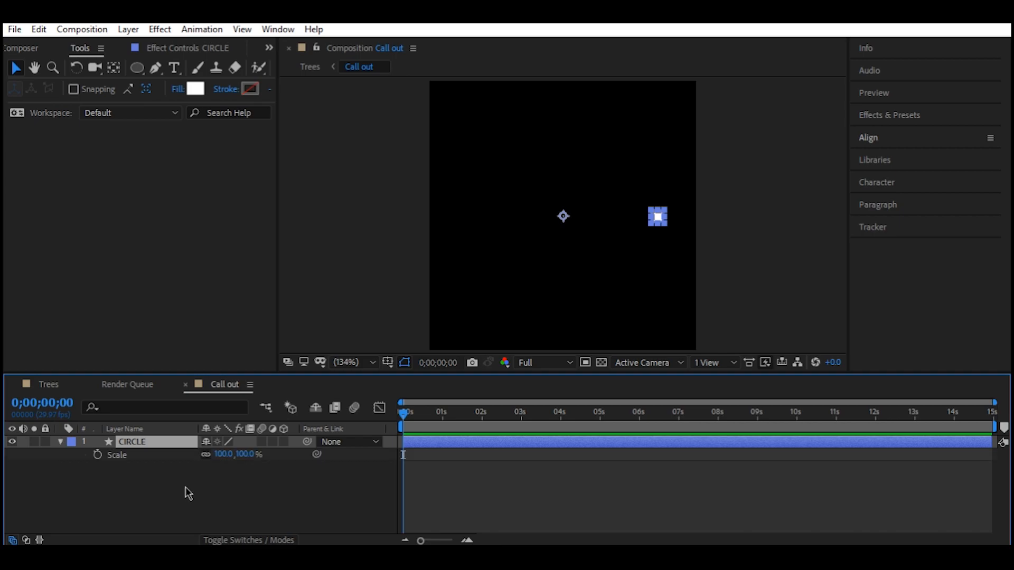
left_click(312, 478)
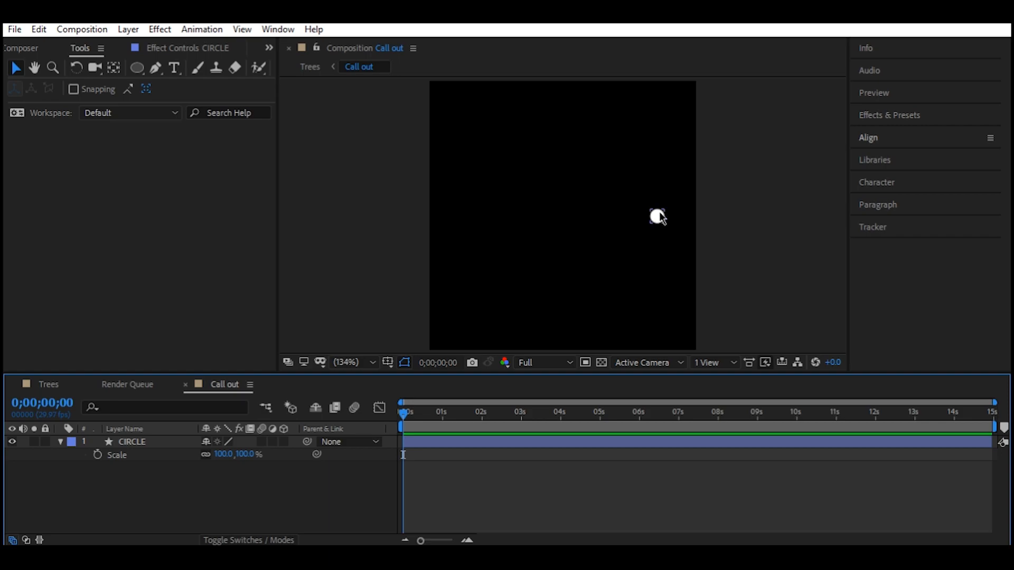
left_click(148, 443)
left_click(221, 455)
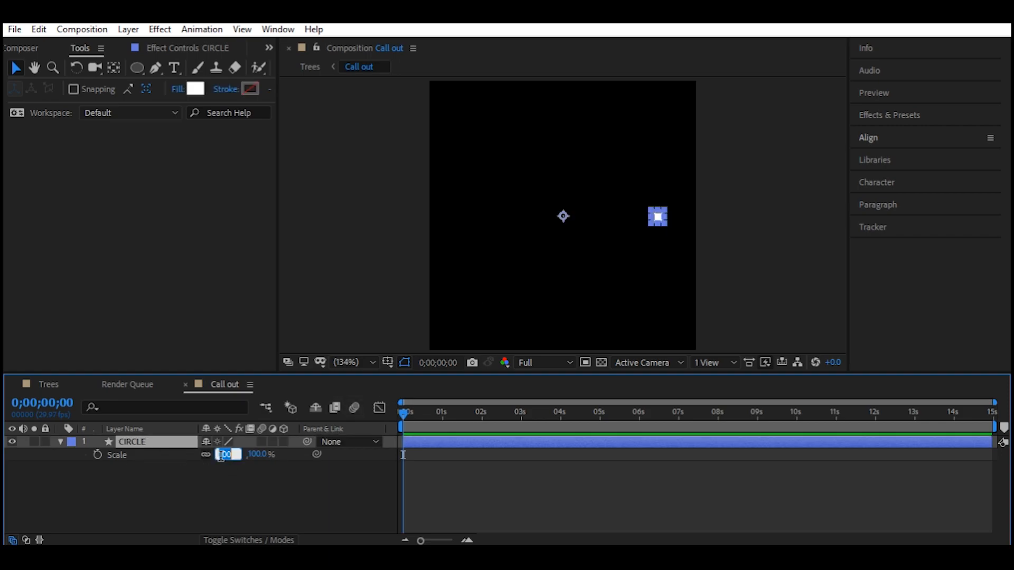
key("BackSpace")
key("Return")
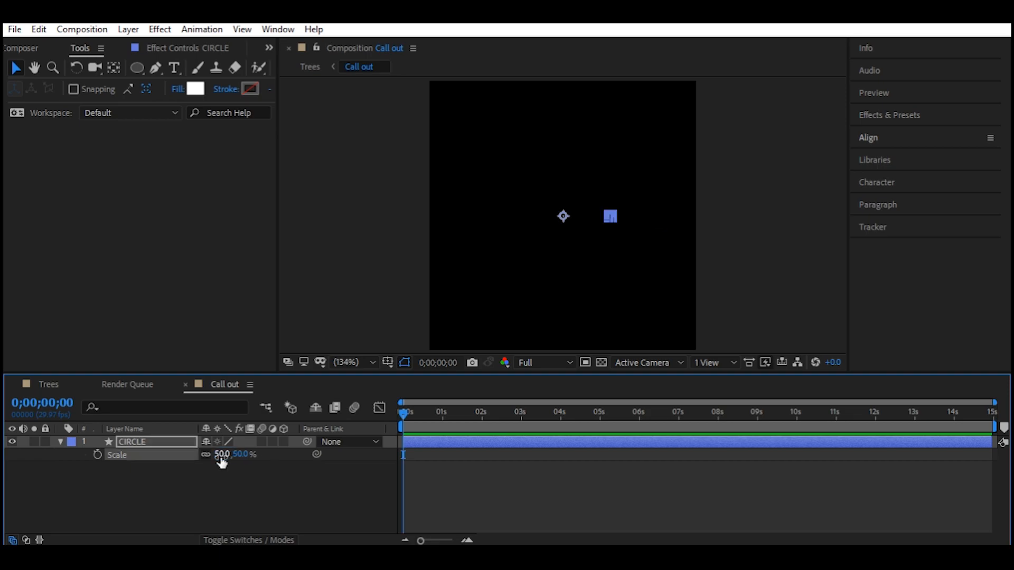
left_click(218, 509)
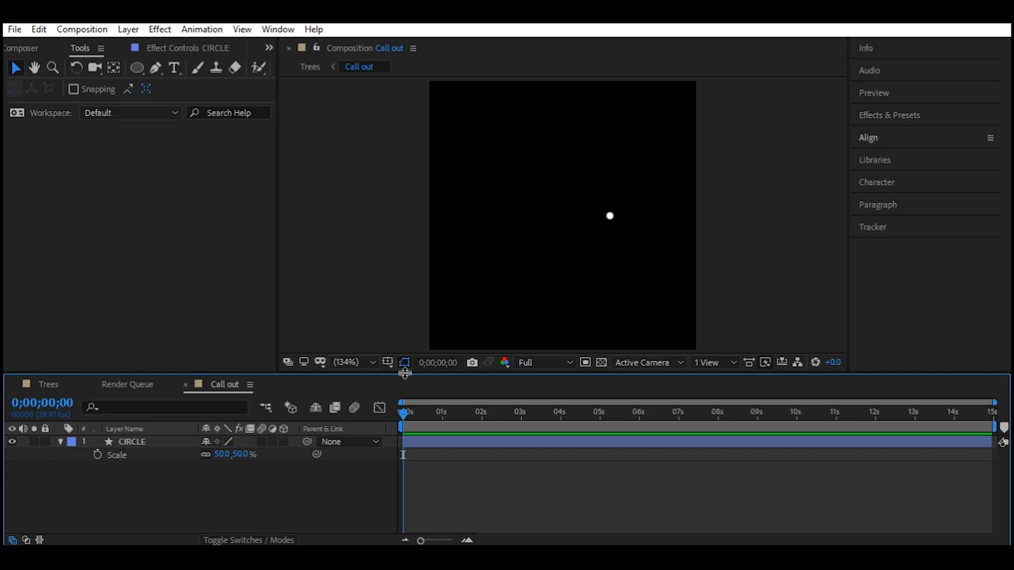
Step: Set the CIRCLE layer's scale to 75% and collapse its properties
left_click(222, 456)
type("75")
key("Return")
left_click(52, 450)
left_click(60, 442)
Step: Center the CIRCLE layer's anchor point on the circle itself
left_click(140, 442)
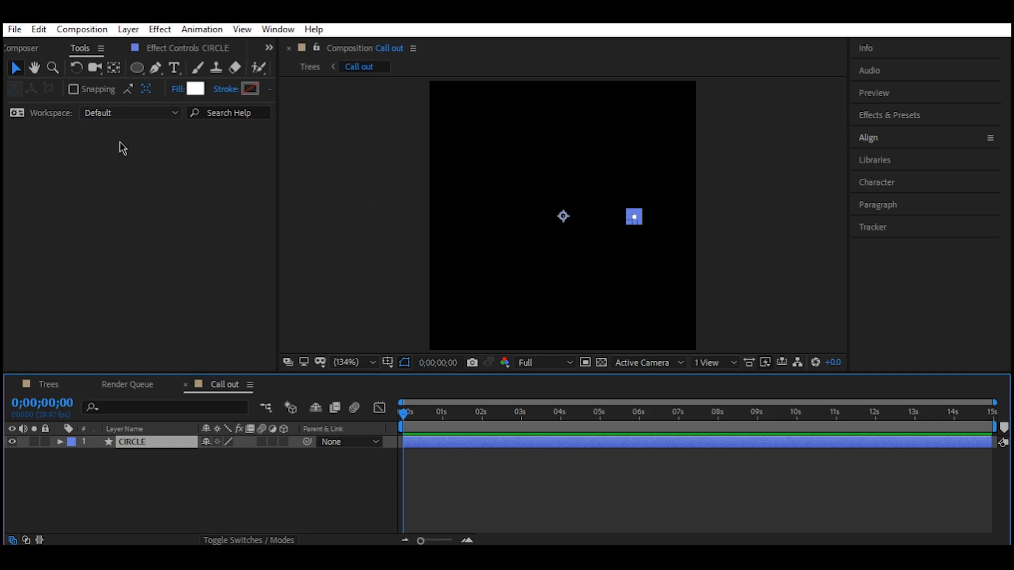
left_click(115, 72)
key("ctrl+alt+Home")
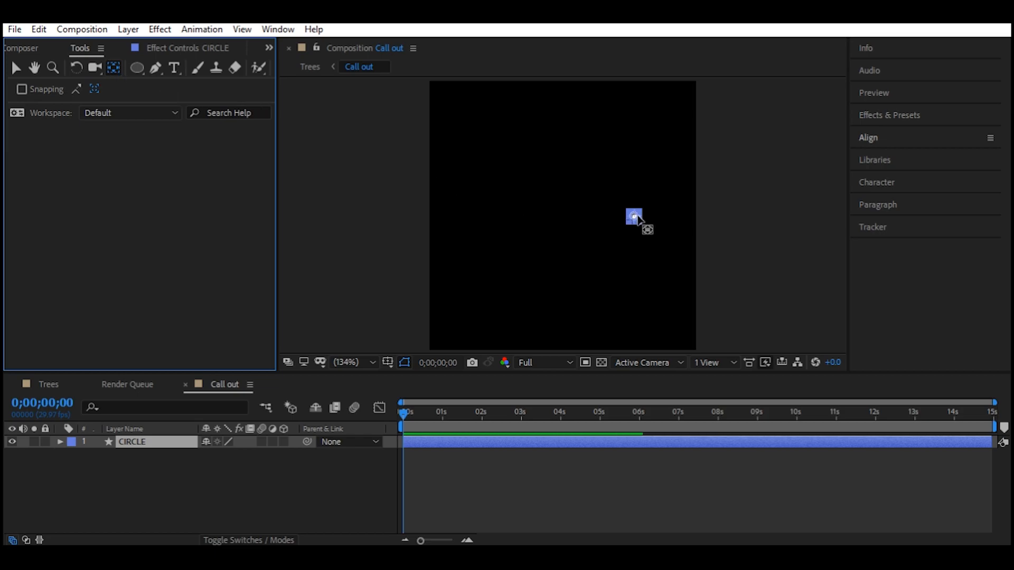
left_click(16, 68)
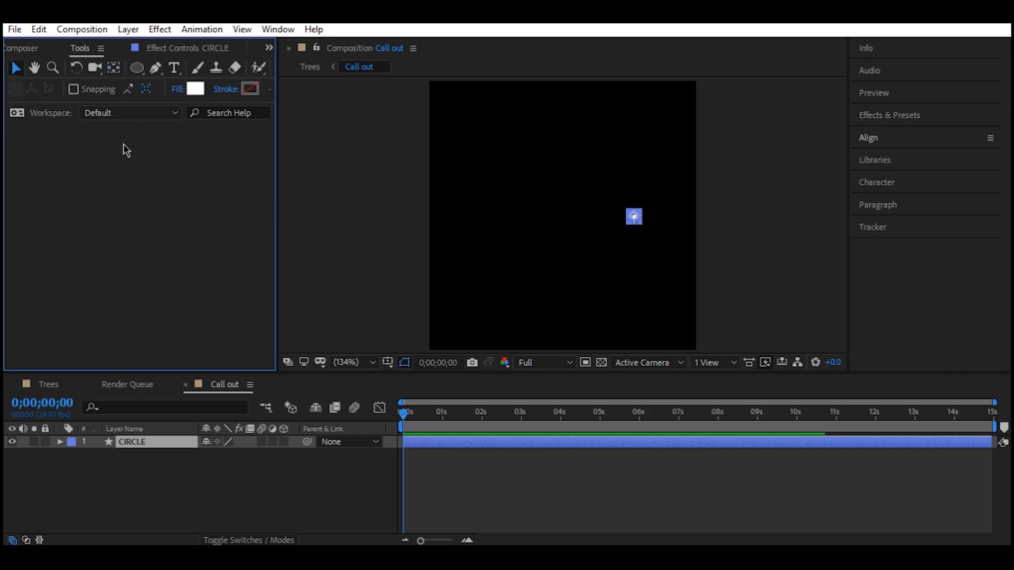
Step: With the Pen tool, draw a new shape layer from the circle's centre diagonally up-left, continuing horizontally to near the composition's left edge
key("period")
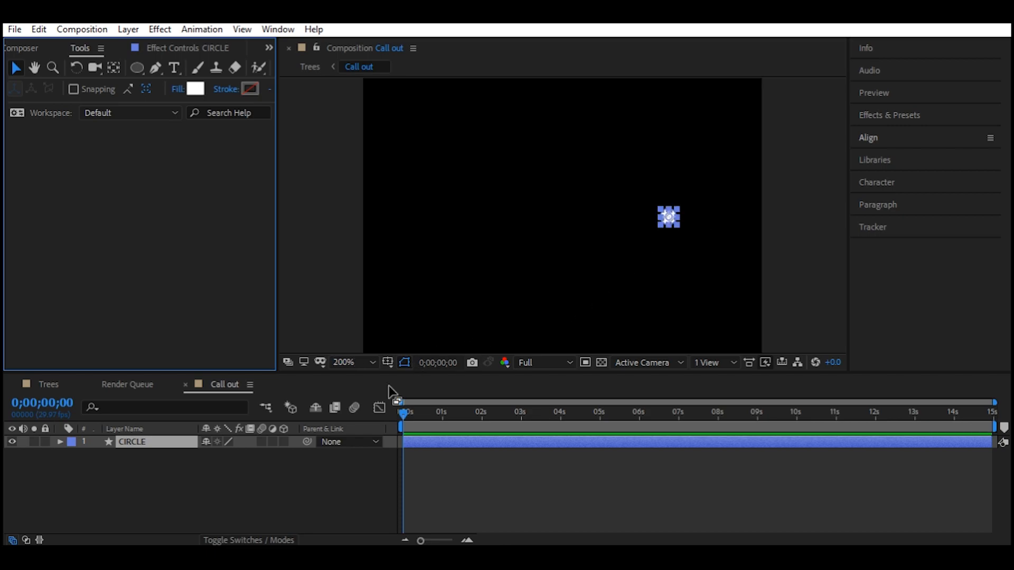
key("comma")
key("period")
left_click(138, 461)
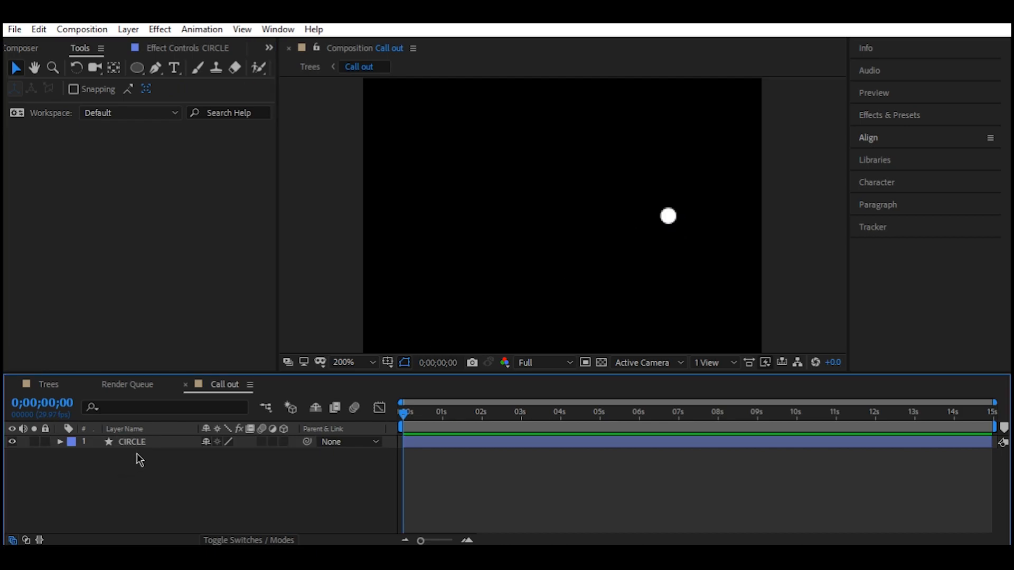
left_click(162, 68)
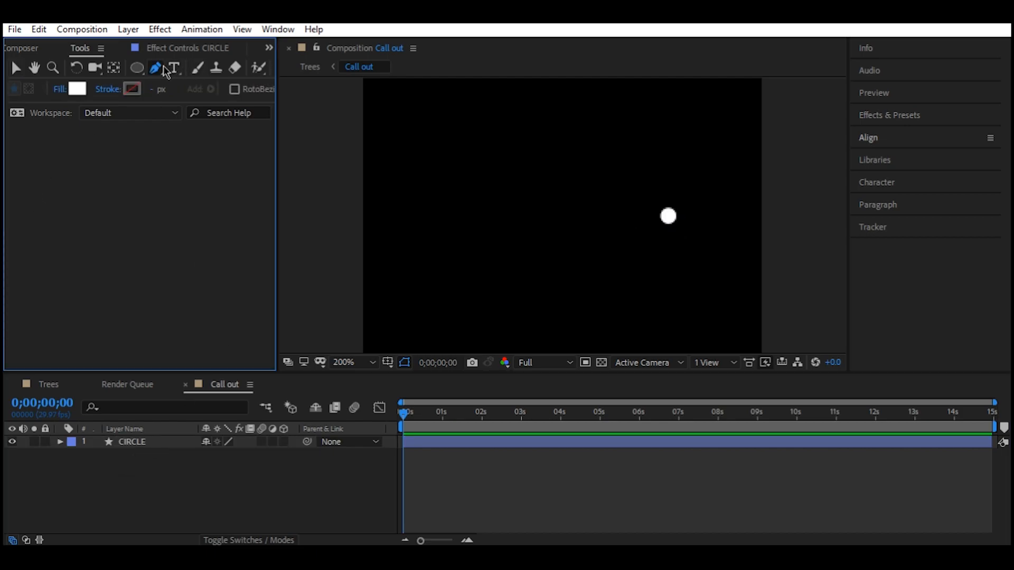
left_click(668, 214)
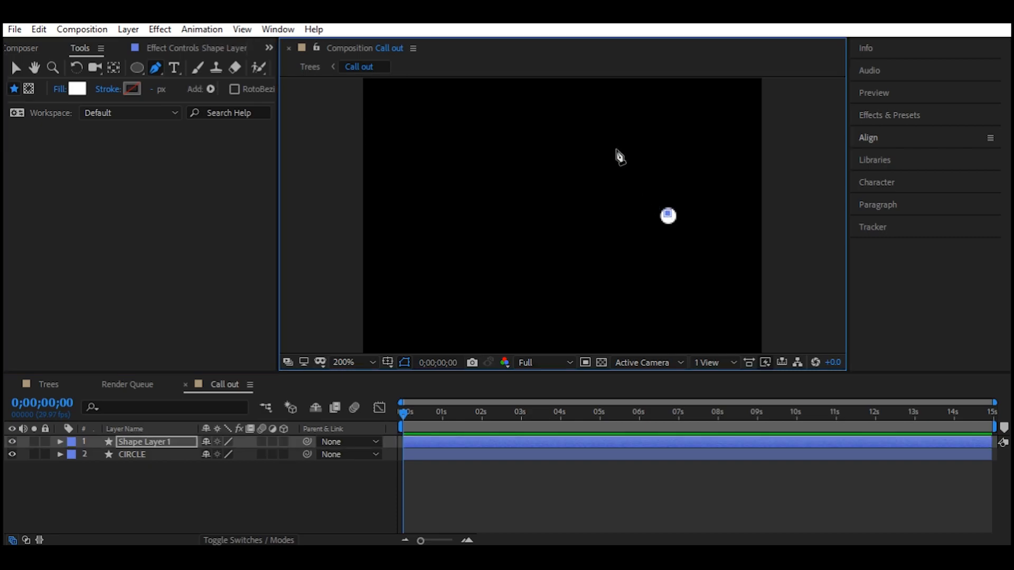
key("comma")
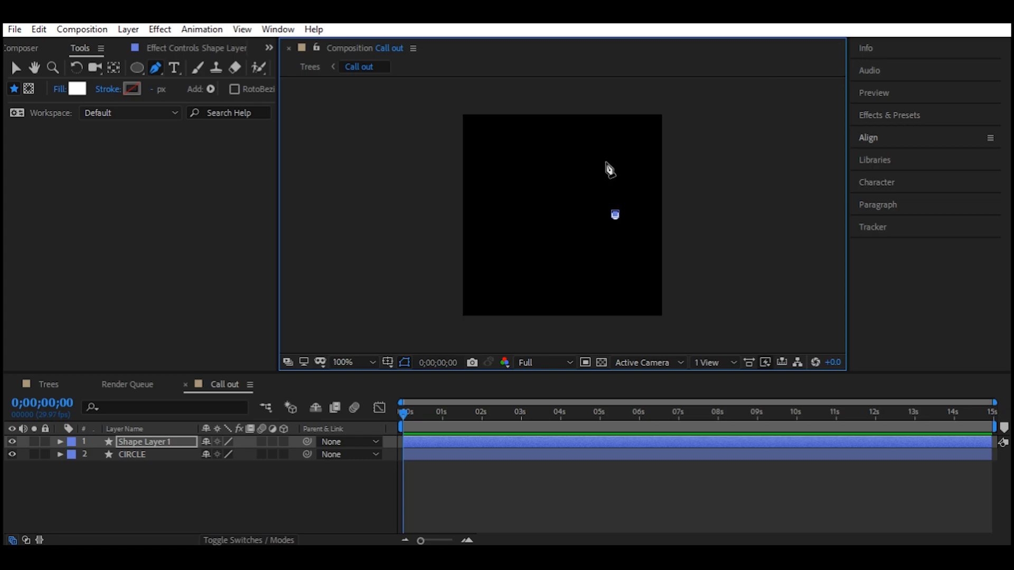
left_click(593, 186)
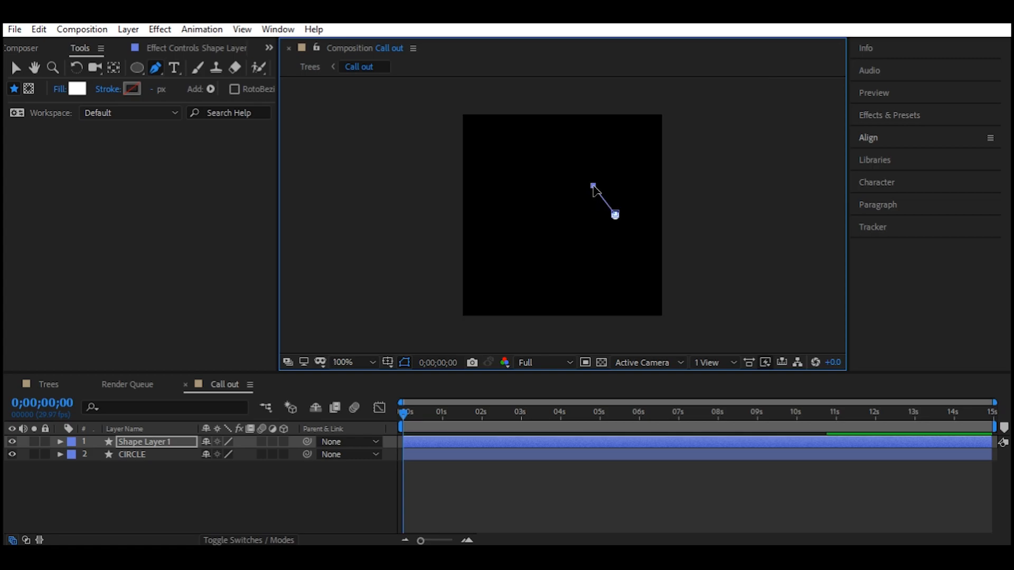
left_click(467, 186)
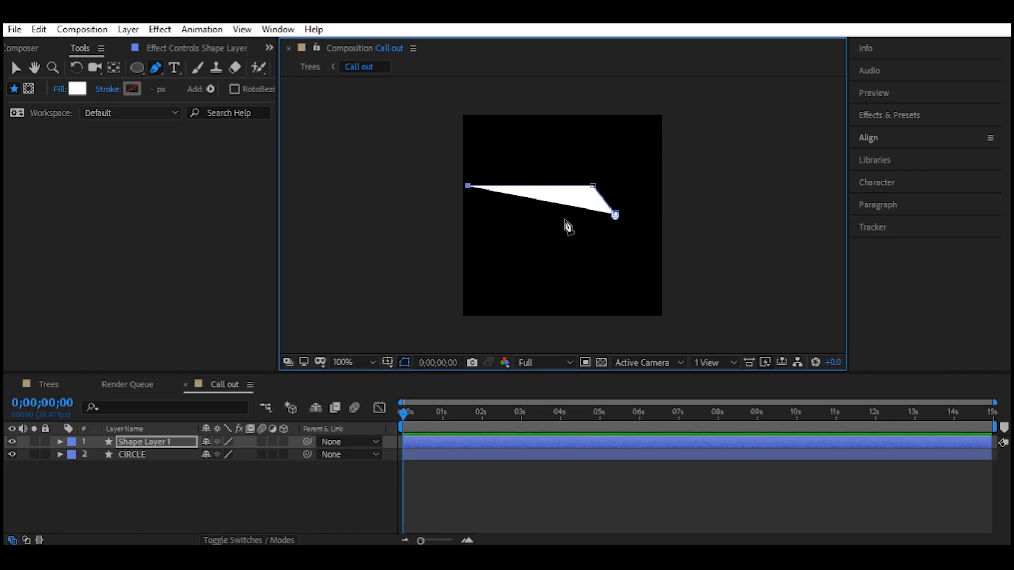
Step: Set the pen-drawn shape's fill to None and give it a white (FFFFFF) stroke
left_click(60, 89)
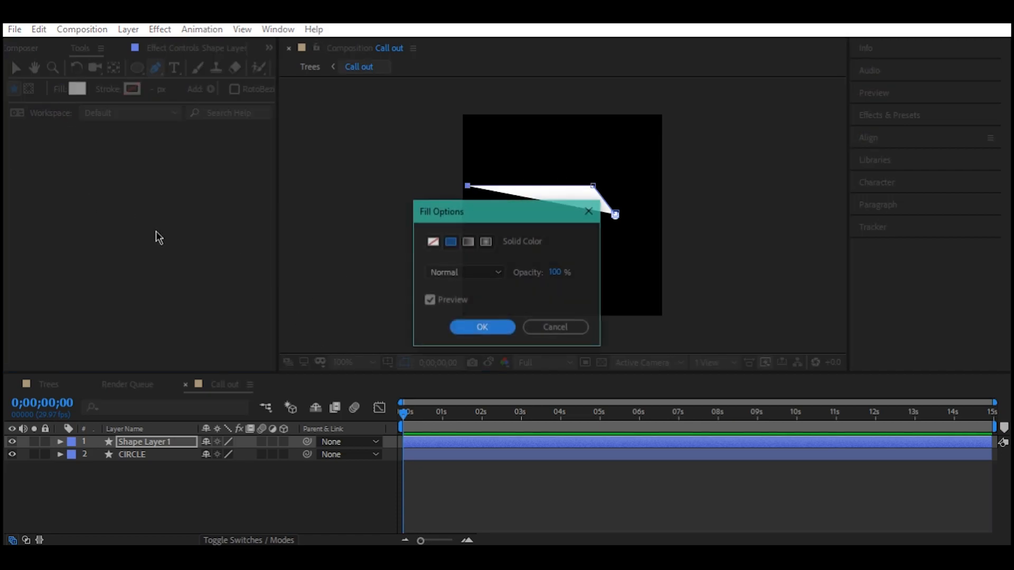
left_click(431, 241)
left_click(471, 325)
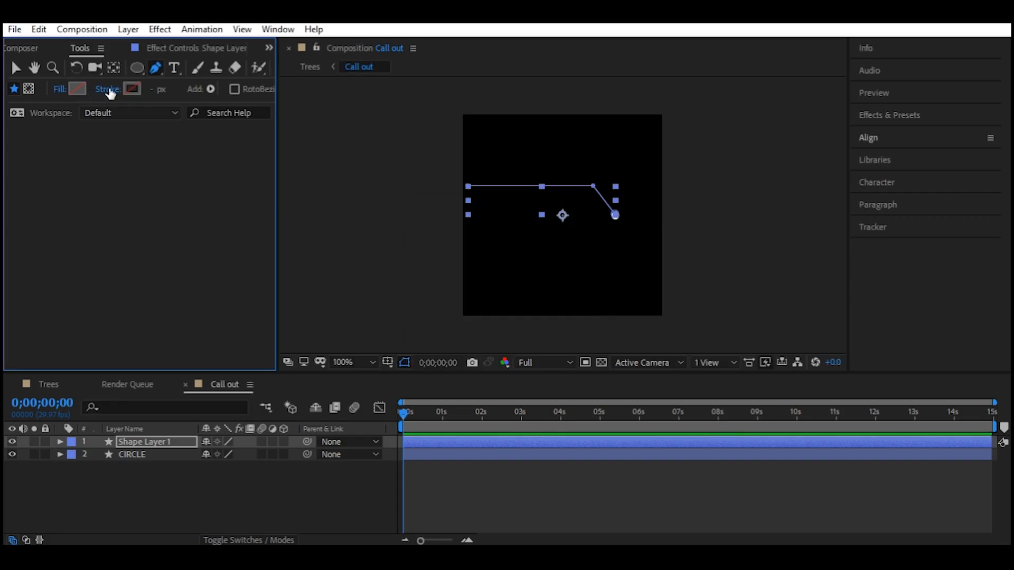
left_click(132, 89)
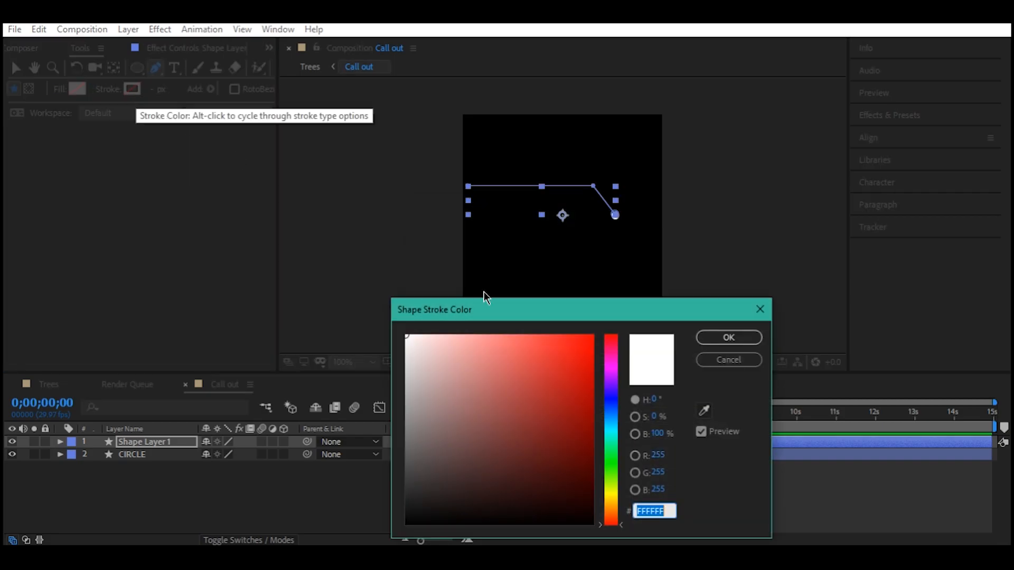
left_click(709, 347)
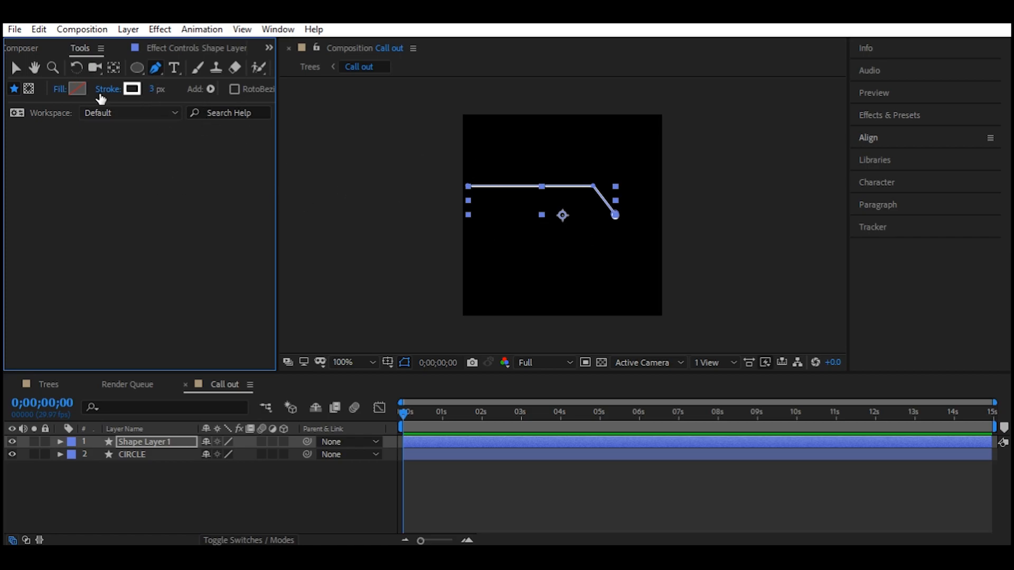
Step: Center the anchor point on the bent line shape and rename its layer as Line
left_click(114, 68)
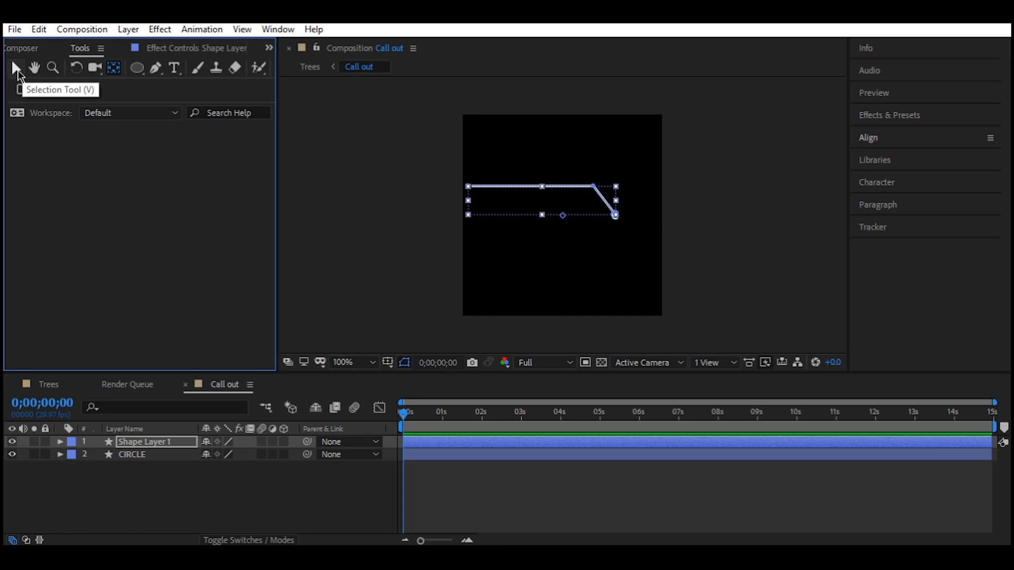
left_click(16, 70)
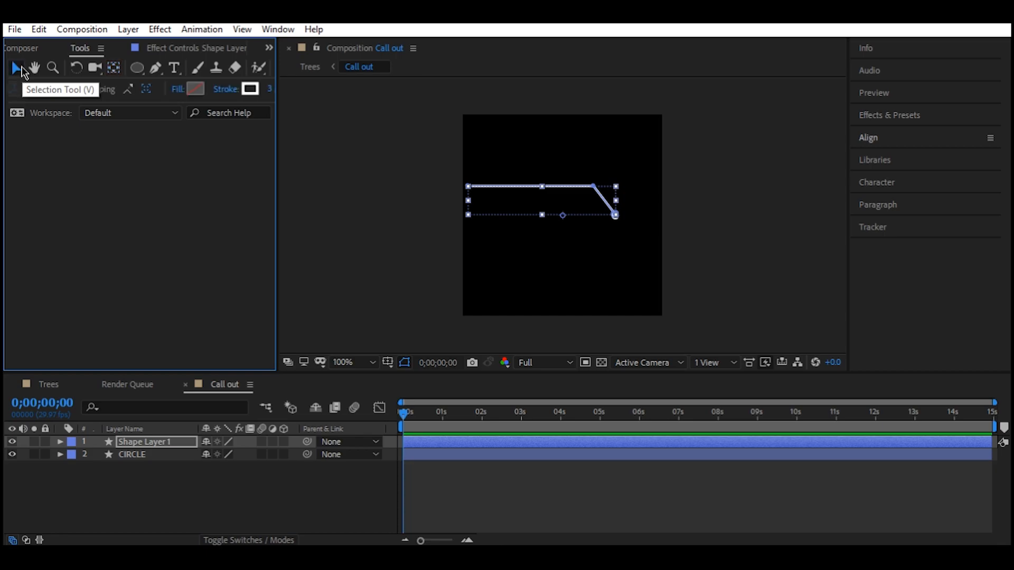
left_click(144, 440)
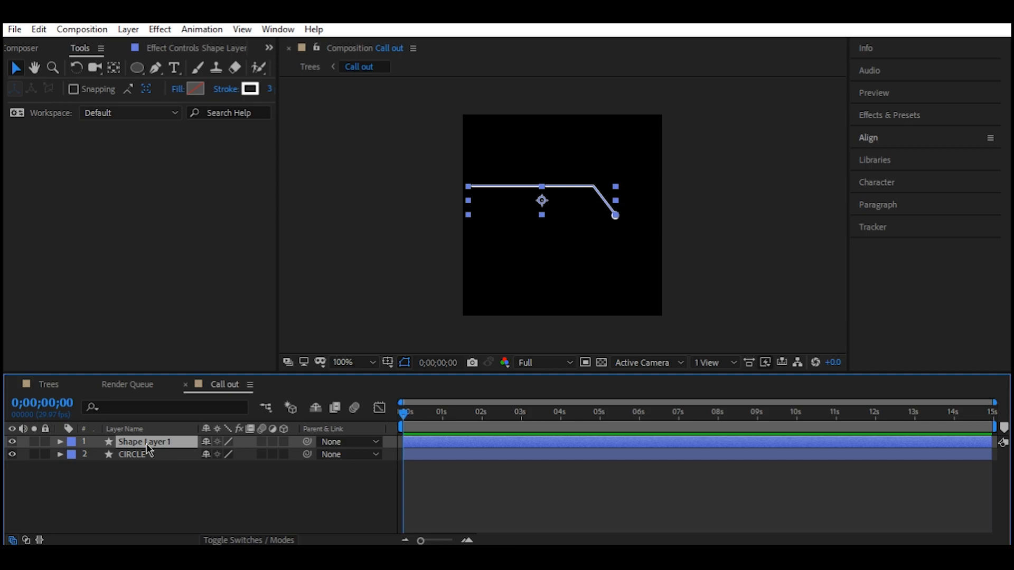
key("Return")
key("BackSpace")
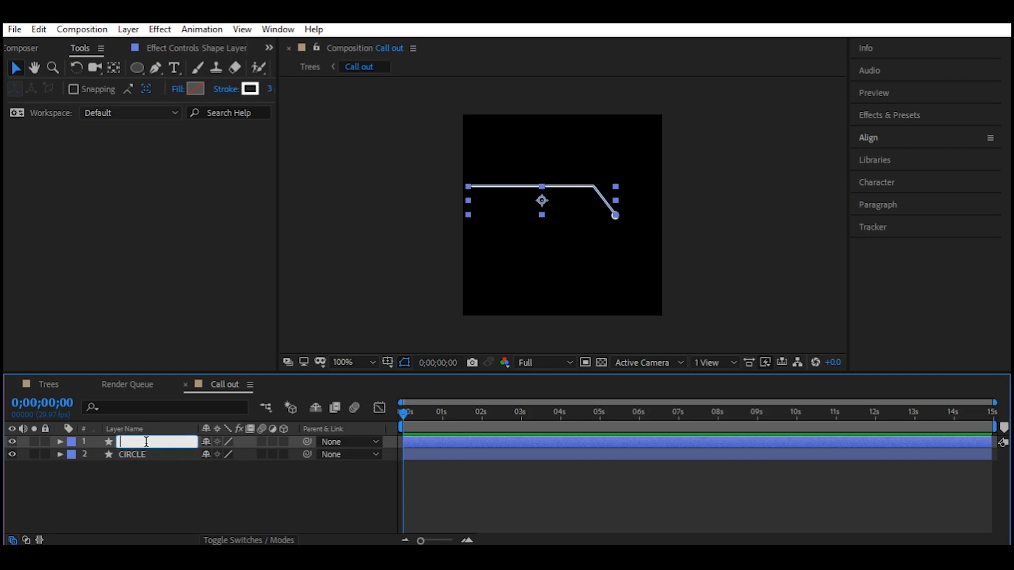
key("Return")
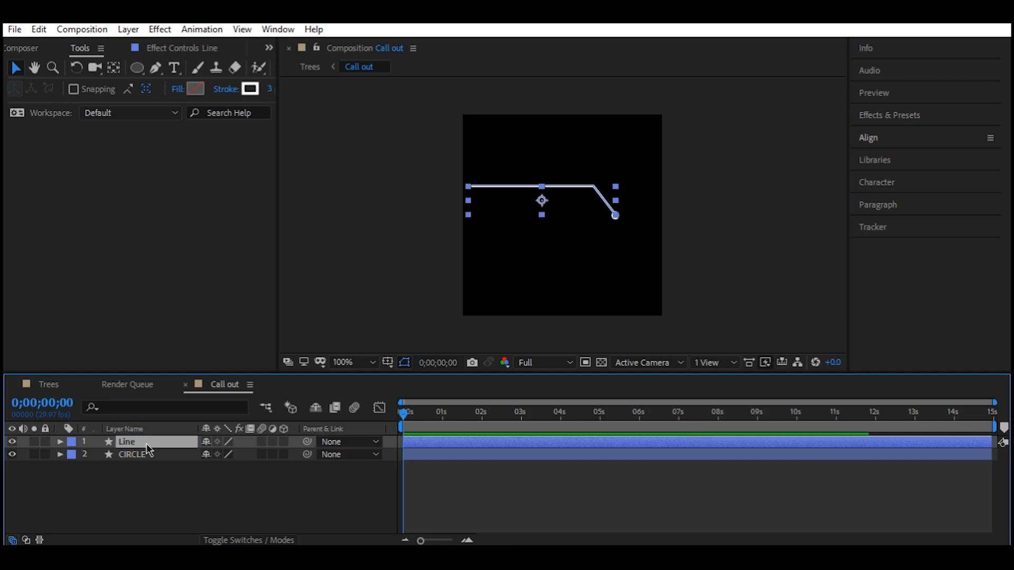
Step: Move the Line and CIRCLE layers together down and to the right inside the Call out composition
left_click_drag(178, 494, 186, 440)
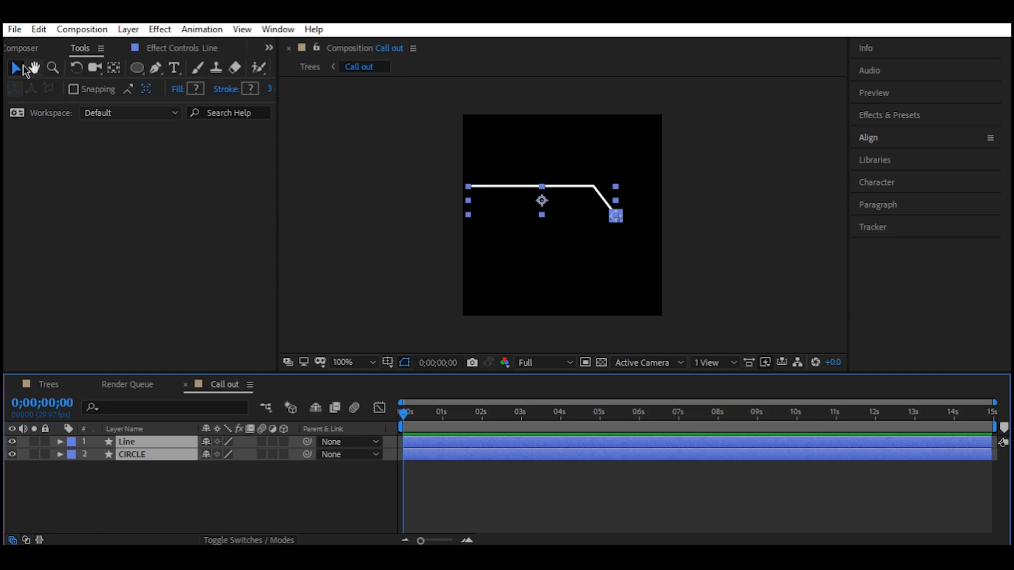
left_click_drag(577, 208, 615, 243)
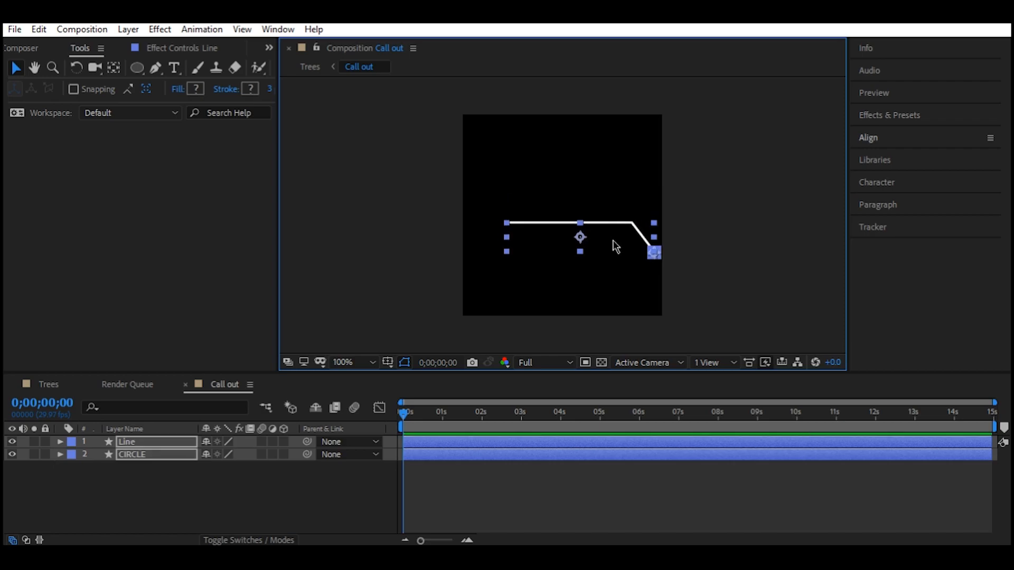
left_click(124, 493)
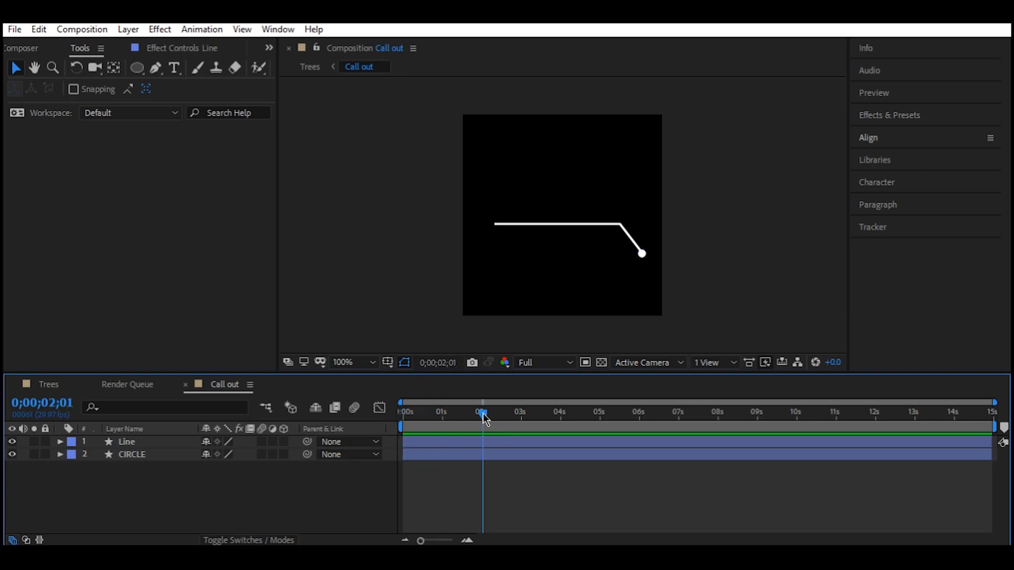
Step: Set the CIRCLE layer's Scale to 0% at 0;00;00;00 and start keyframing it there
left_click(146, 459)
key("s")
left_click(223, 466)
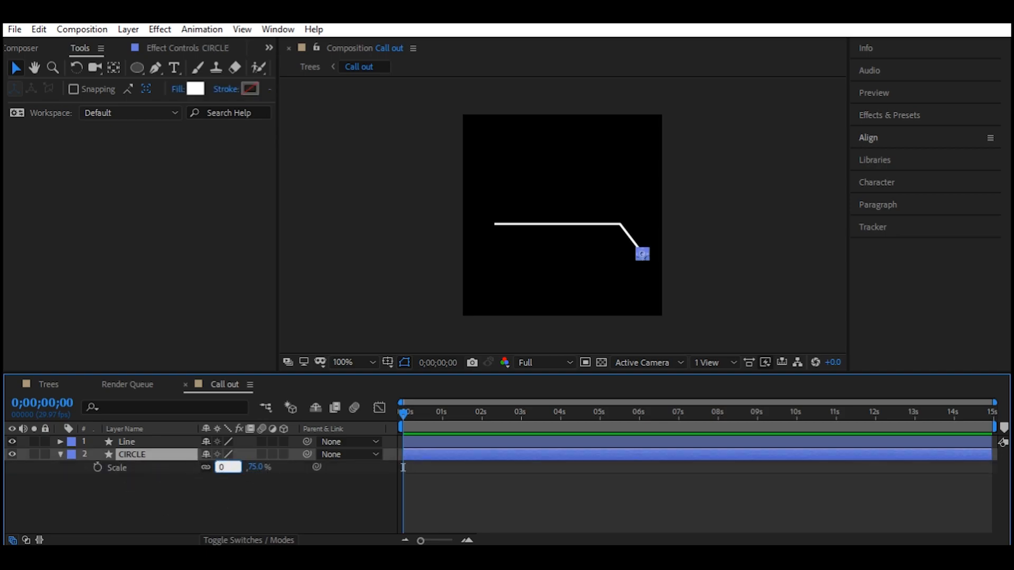
key("Return")
left_click(98, 467)
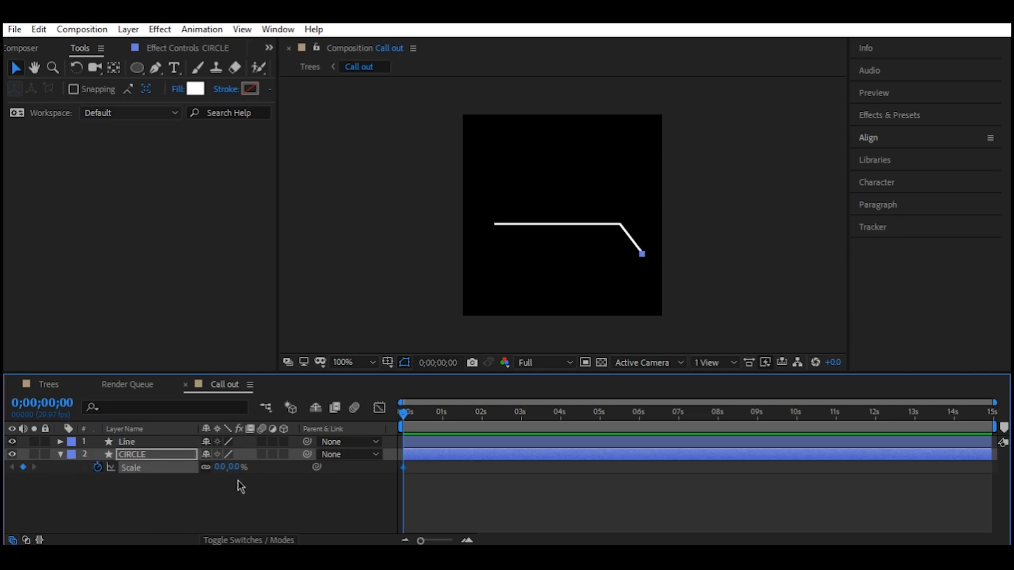
Step: Keyframe the CIRCLE layer's Scale at 75% at 0;00;00;29
left_click_drag(408, 419, 445, 425)
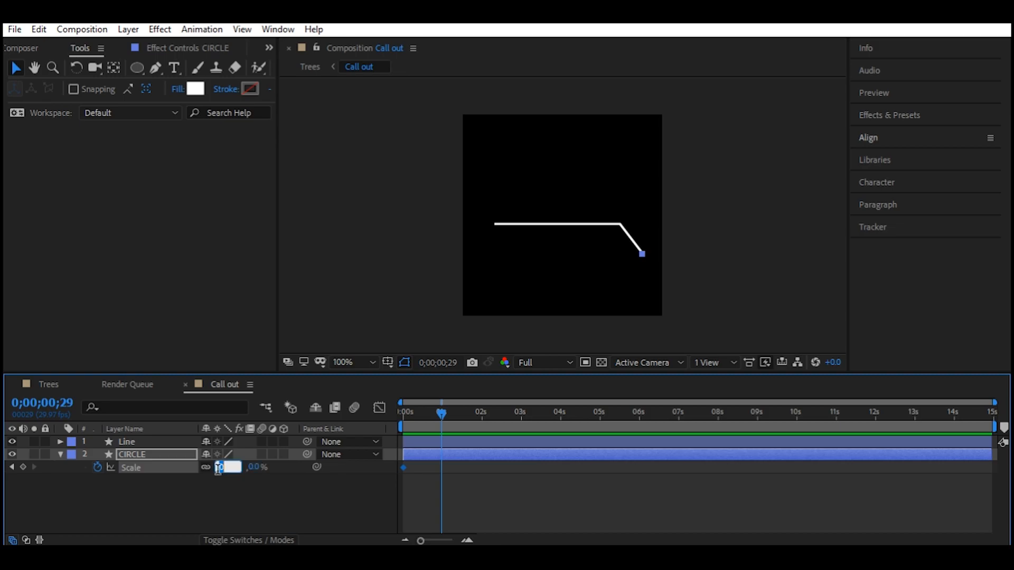
type("1")
type("5")
key("Return")
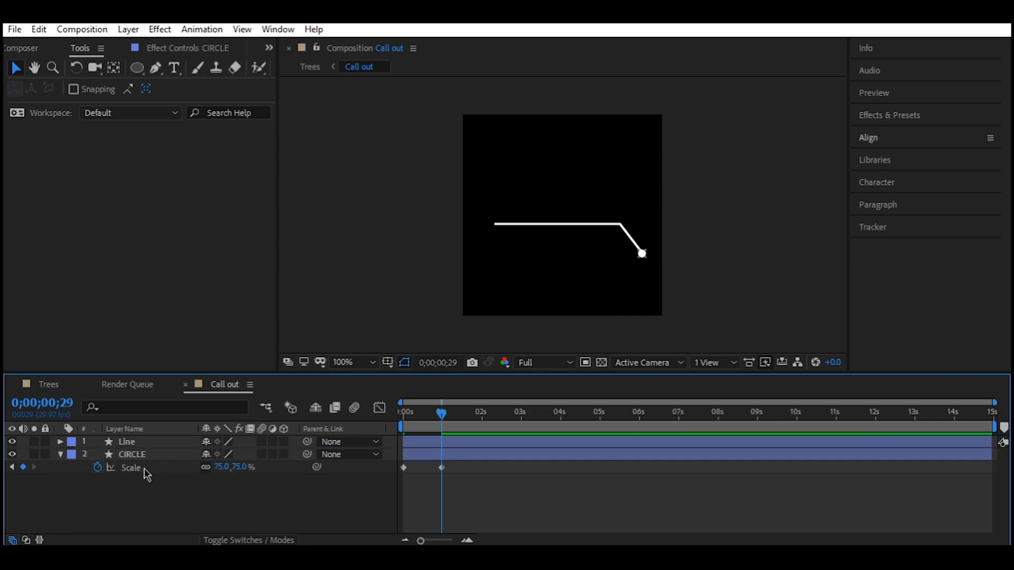
Step: Apply Easy Ease to both CIRCLE Scale keyframes and pull their speed-graph handles toward the middle to make a steep central peak
left_click(135, 469)
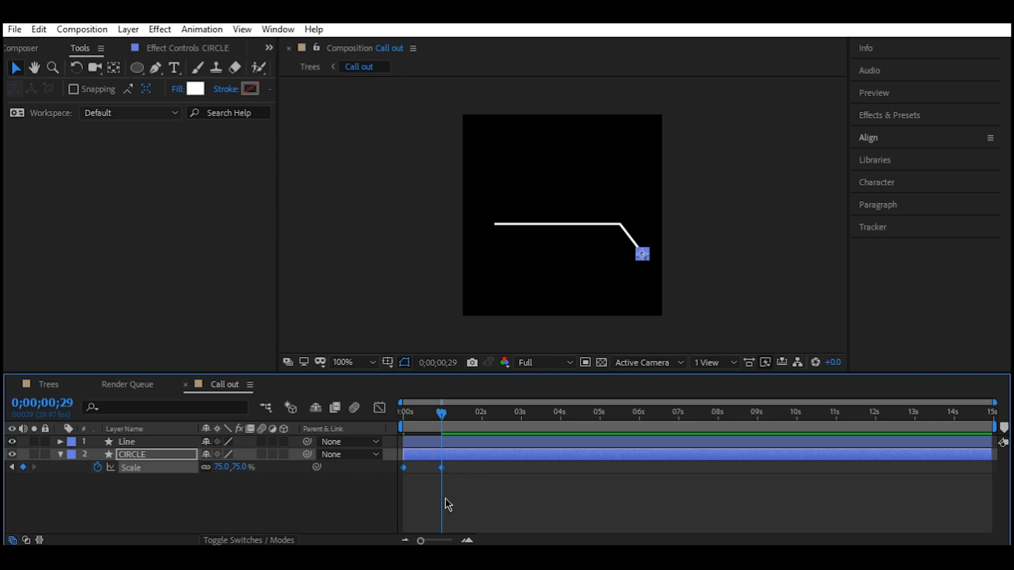
key("F9")
left_click(383, 409)
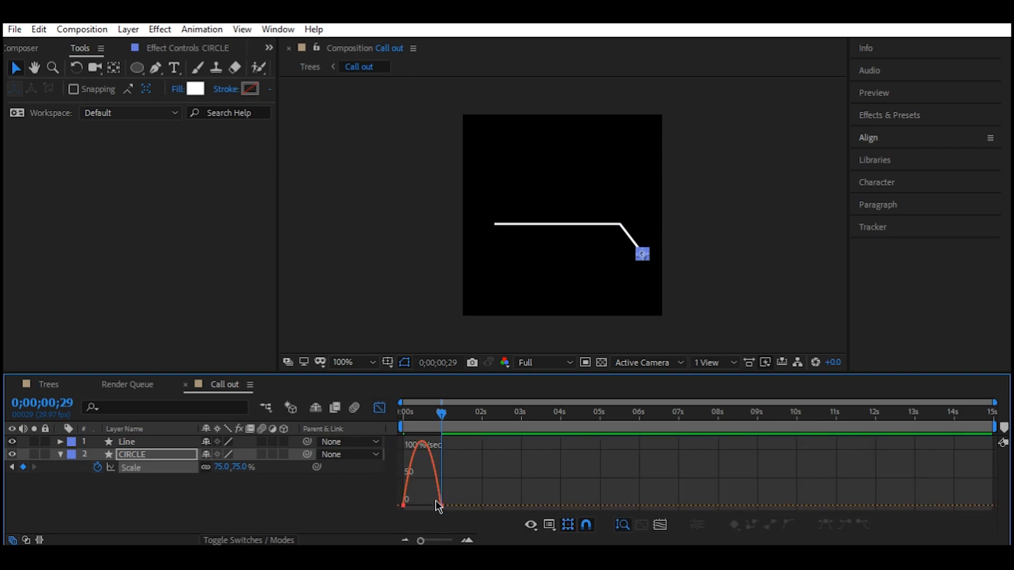
left_click(549, 524)
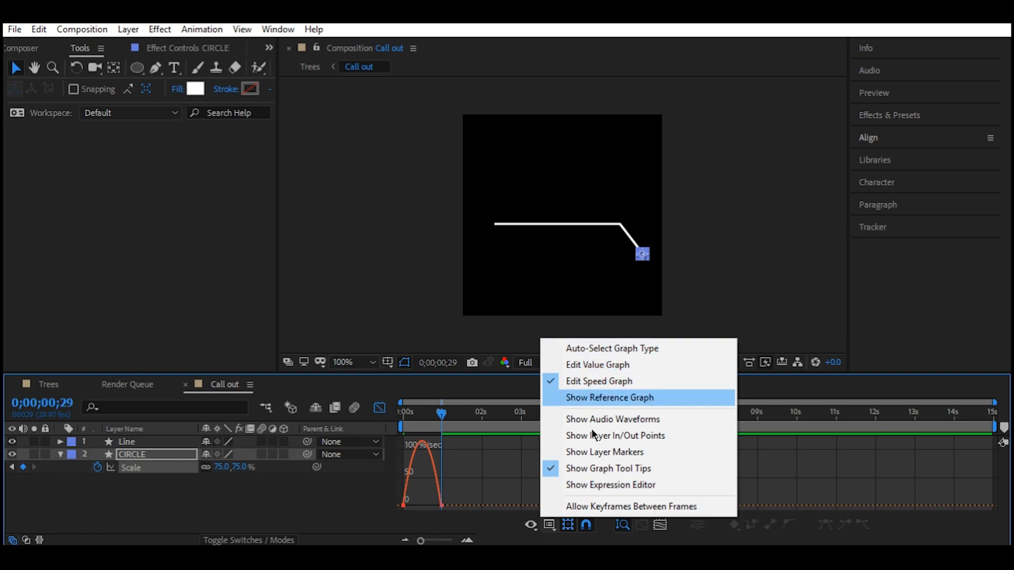
left_click_drag(421, 541, 442, 541)
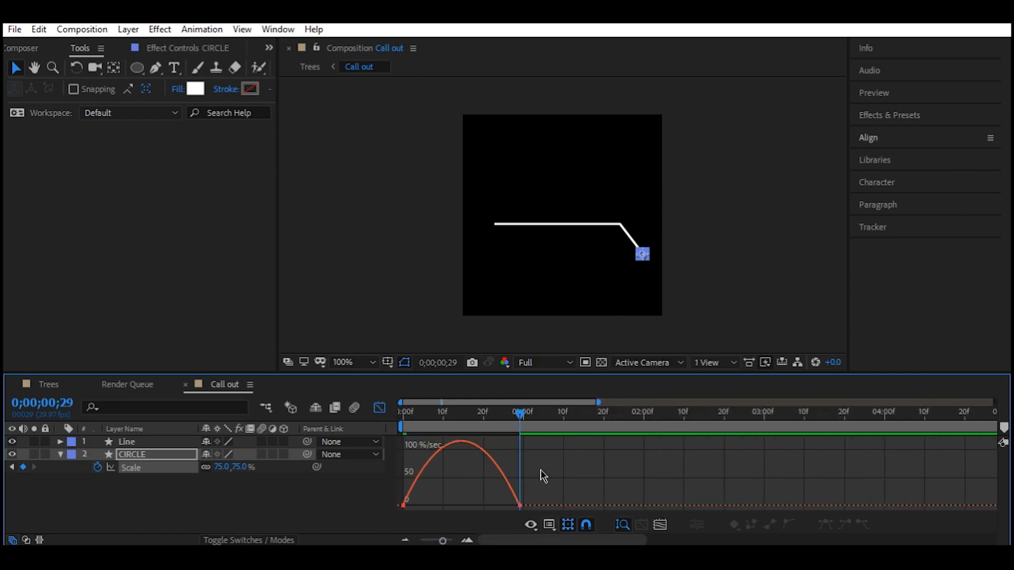
left_click_drag(558, 467, 451, 502)
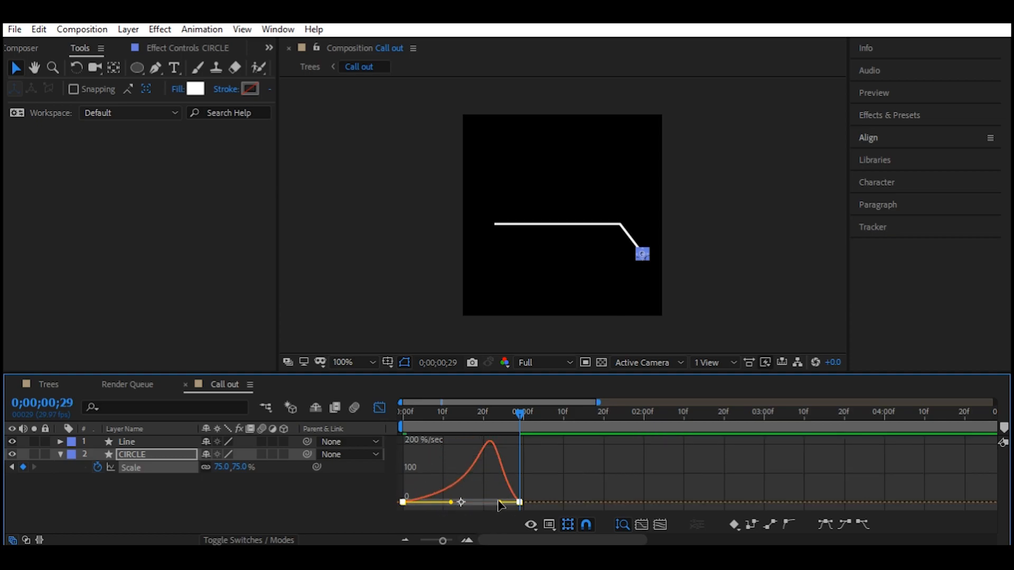
left_click_drag(498, 503, 473, 505)
left_click_drag(520, 412, 492, 430)
left_click(252, 502)
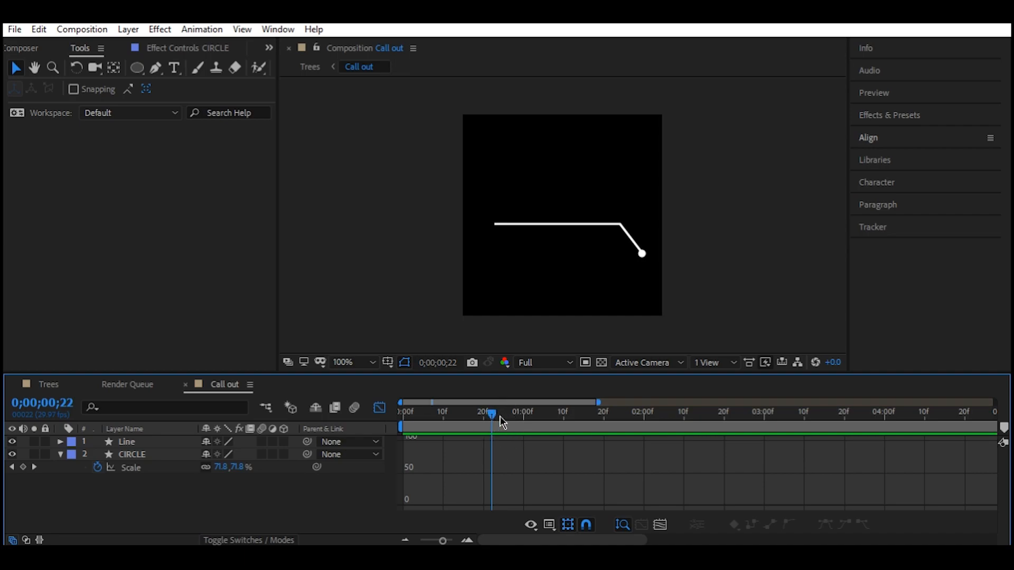
Step: Add Trim Paths to the Line layer and keyframe its End at 0% at 0;00;00;20
left_click_drag(491, 417, 484, 415)
left_click(385, 409)
left_click(133, 442)
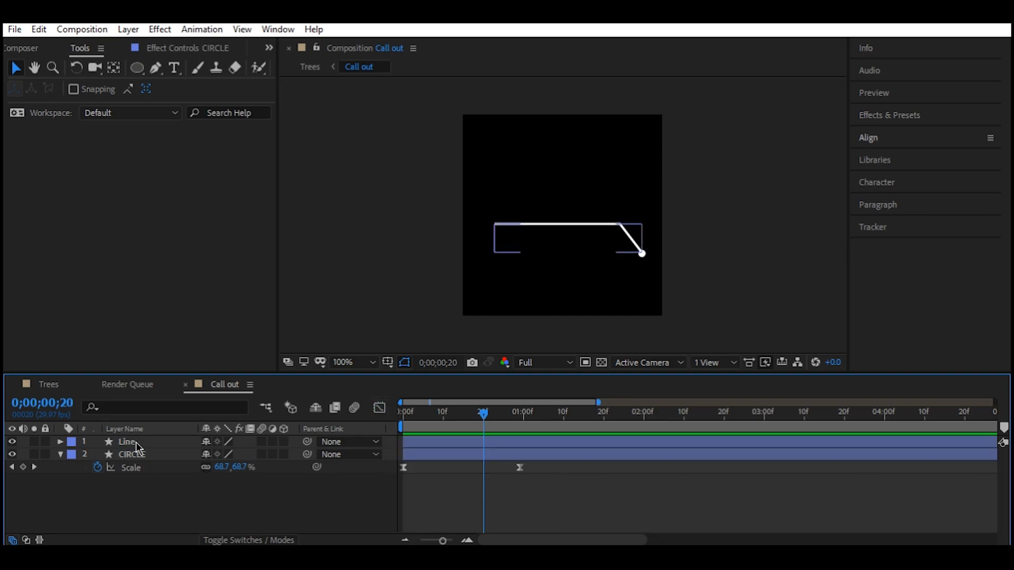
left_click(61, 442)
left_click(291, 455)
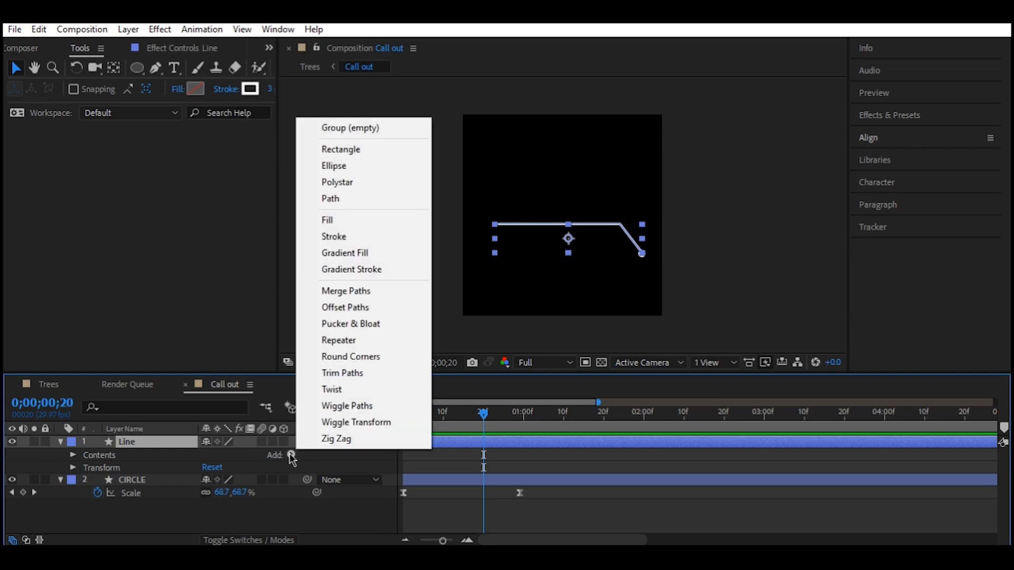
left_click(341, 372)
left_click(210, 501)
type("0")
key("Return")
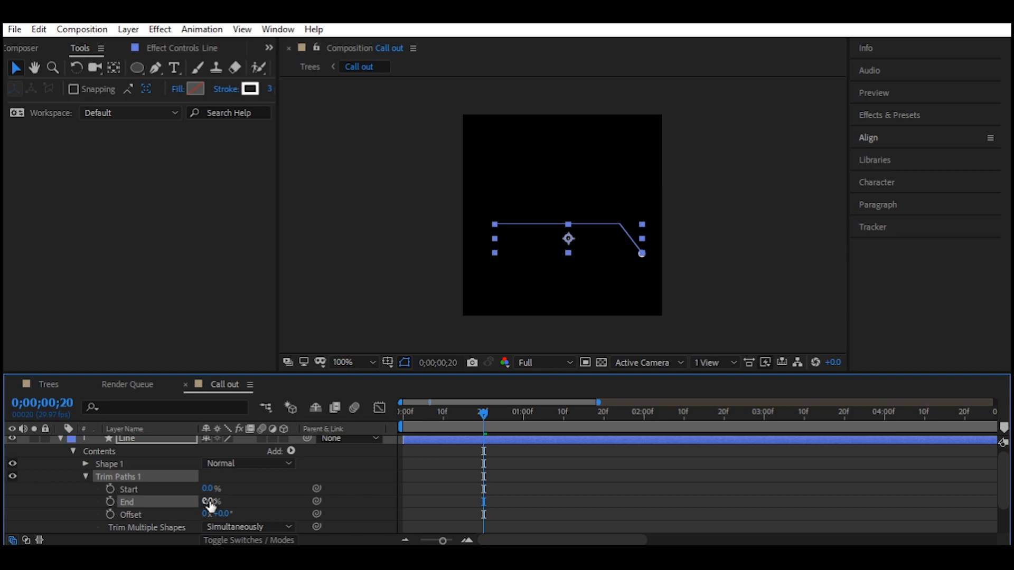
left_click(110, 502)
Step: Keyframe the Line layer's Trim Paths End at 100% at 0;00;02;00 and scrub back through the line's animation
left_click_drag(501, 424, 644, 425)
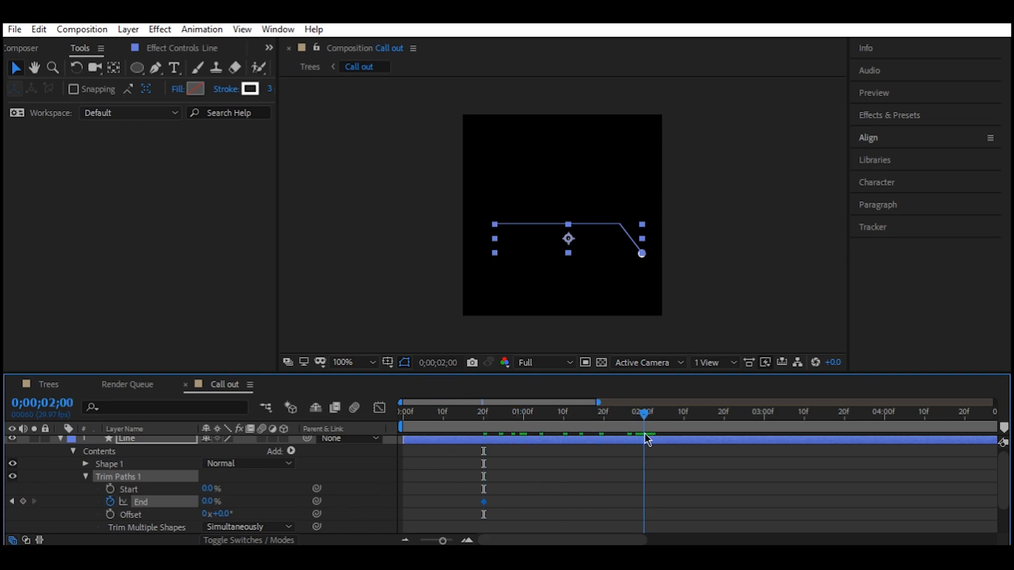
left_click(211, 501)
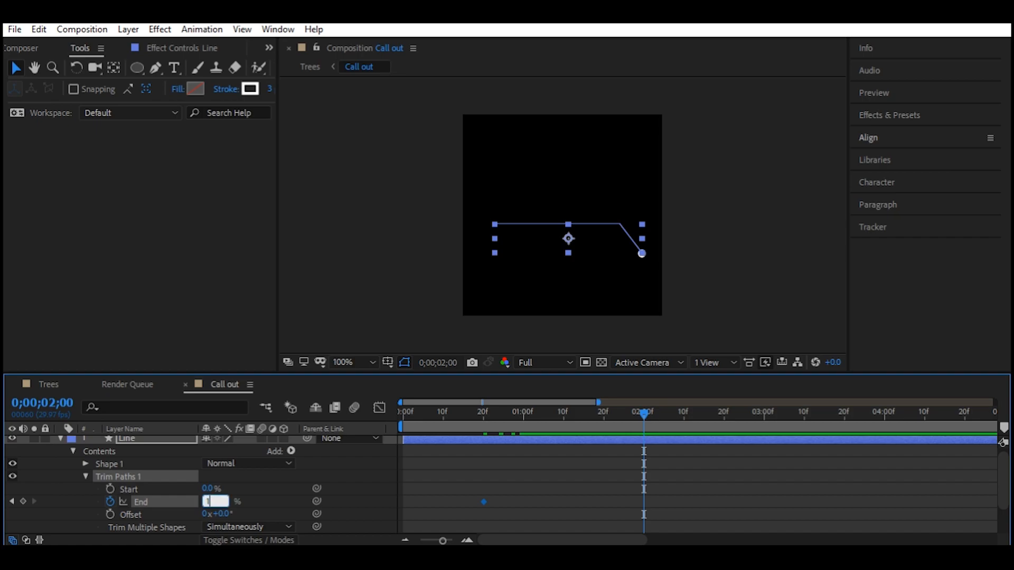
type("100")
key("Return")
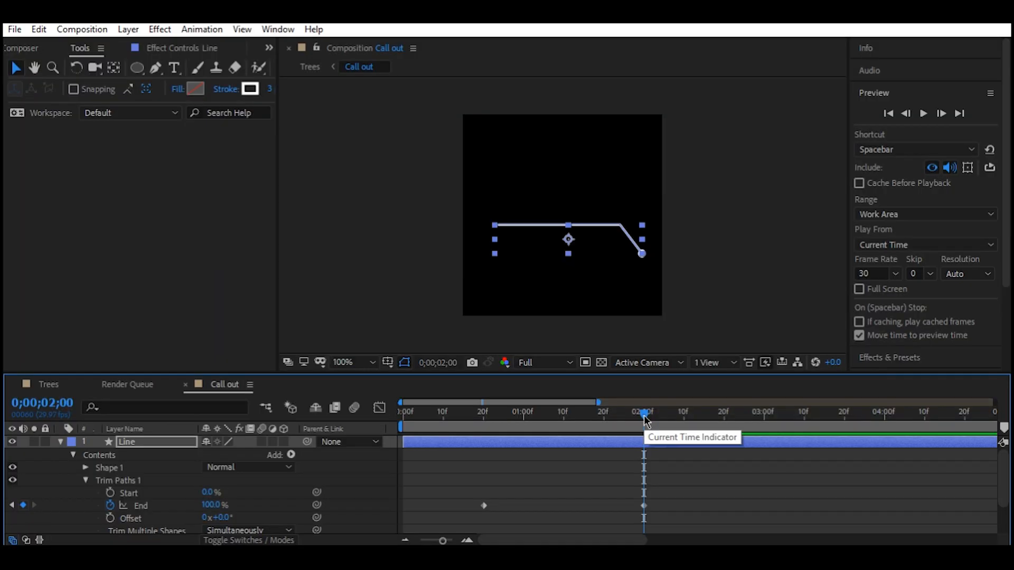
mouse_move(645, 421)
left_mouse_down()
mouse_move(434, 427)
mouse_move(527, 429)
mouse_move(667, 460)
left_mouse_up()
key("ctrl+shift+a")
left_click(611, 445)
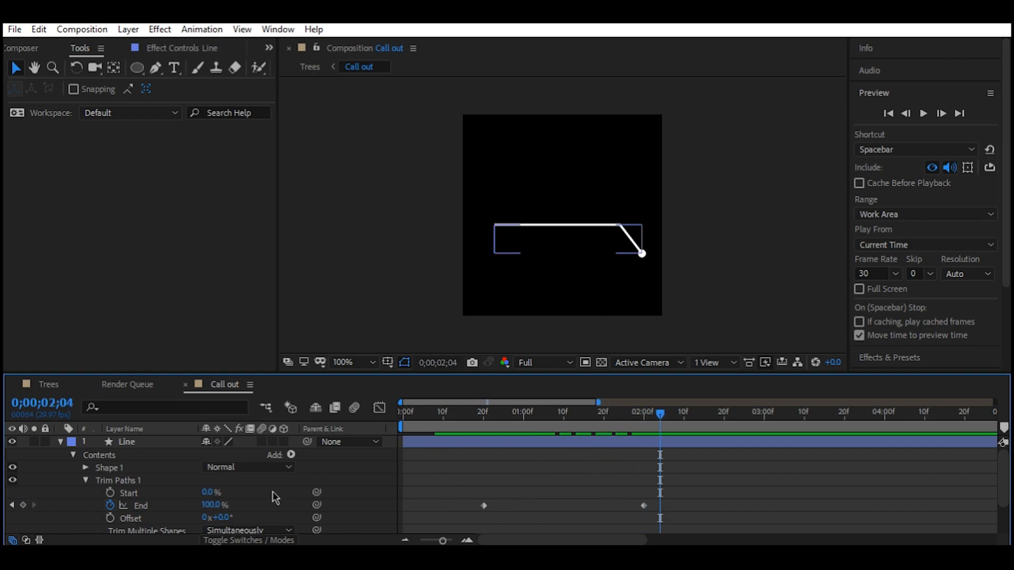
left_click_drag(666, 413, 588, 443)
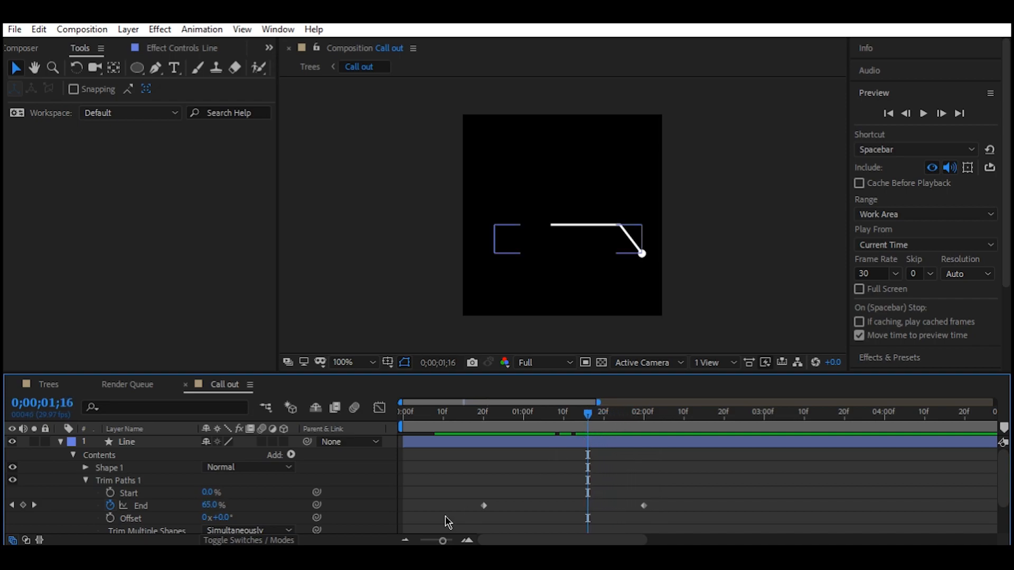
Step: Apply Easy Ease to the Line's Trim Paths End keyframes and shape their speed graph into a sharp central peak
left_click(141, 506)
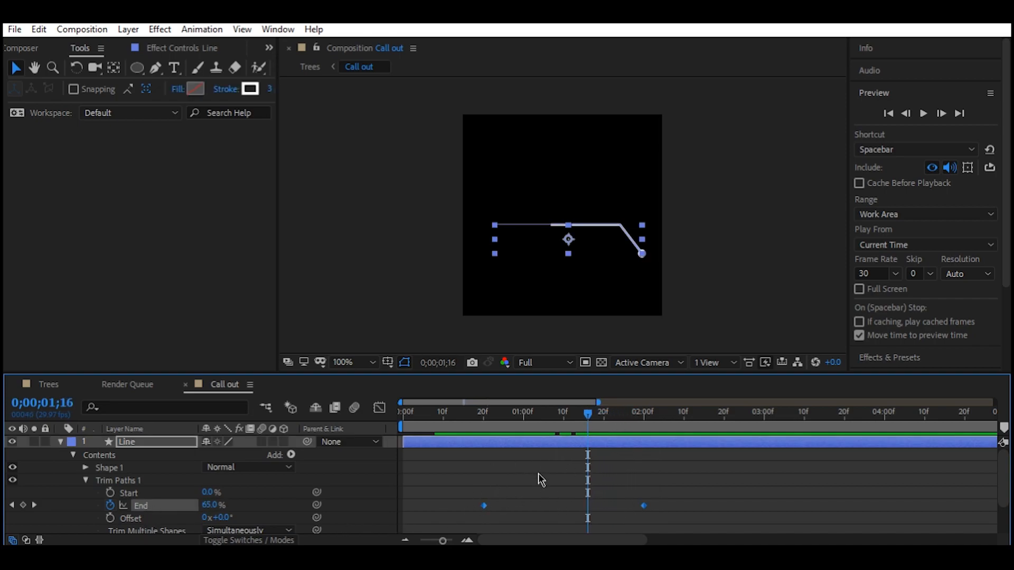
key("F9")
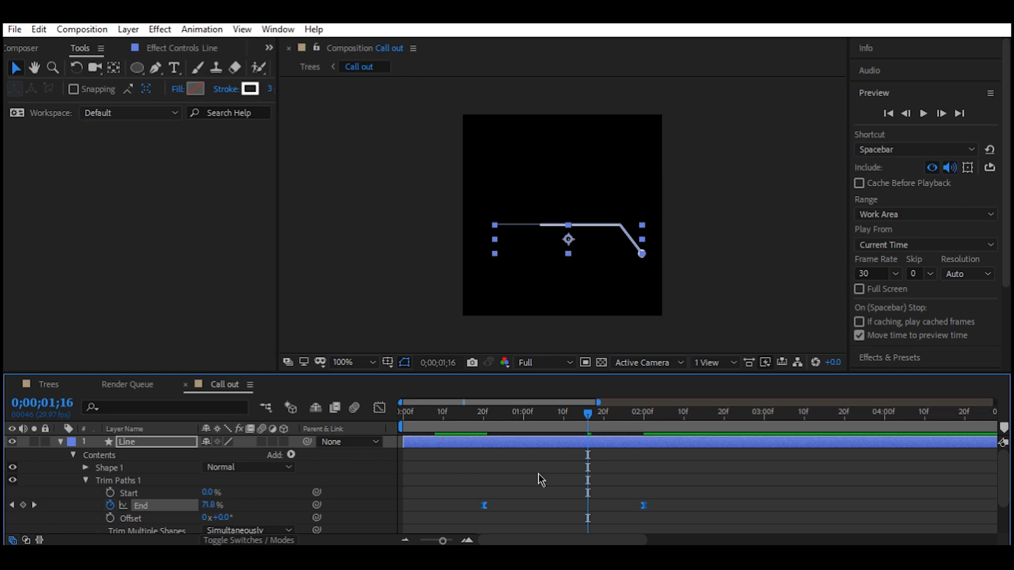
left_click(383, 413)
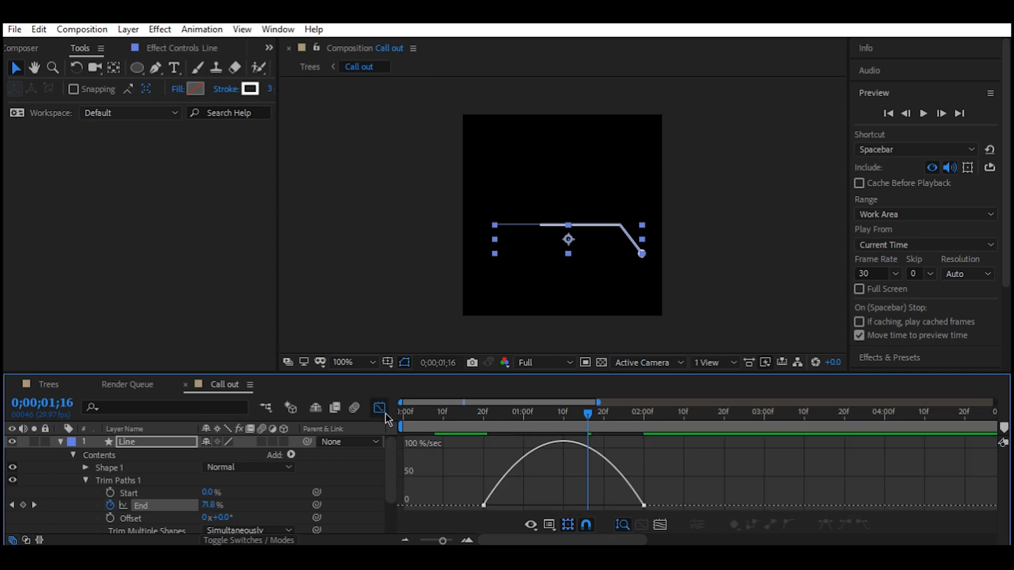
left_click_drag(615, 504, 423, 532)
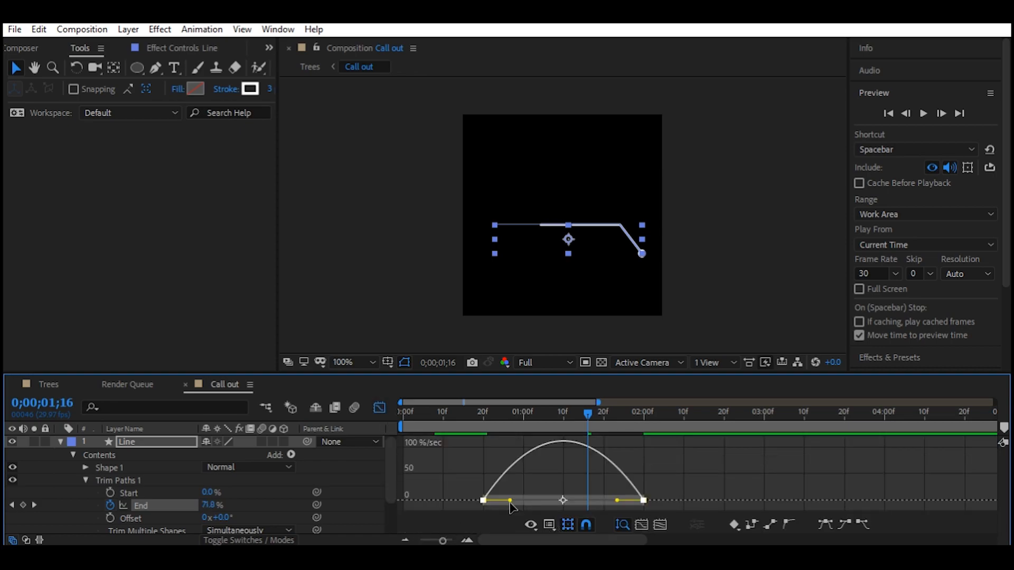
left_click_drag(510, 501, 555, 504)
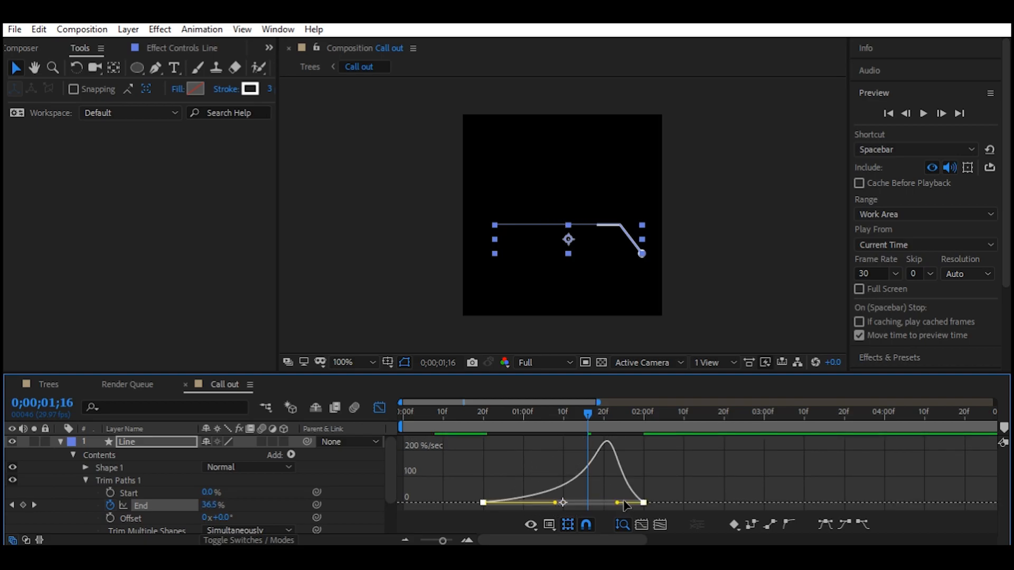
left_click_drag(617, 500, 570, 505)
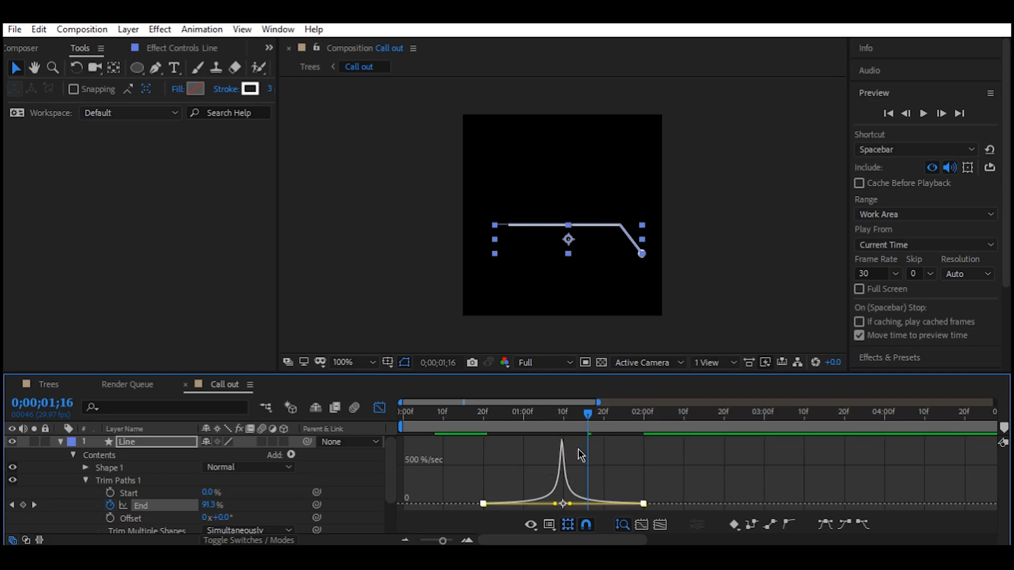
mouse_move(590, 421)
left_mouse_down()
mouse_move(500, 418)
mouse_move(622, 422)
mouse_move(603, 426)
left_mouse_up()
left_click(379, 407)
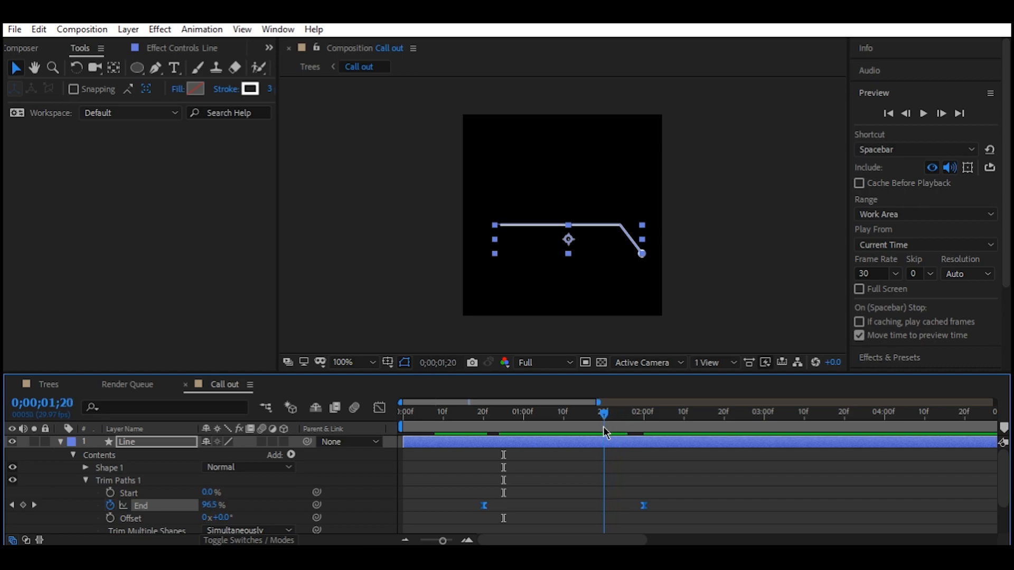
Step: Collapse the expanded properties of the Line and CIRCLE layers in the timeline
left_click(61, 442)
left_click(95, 457)
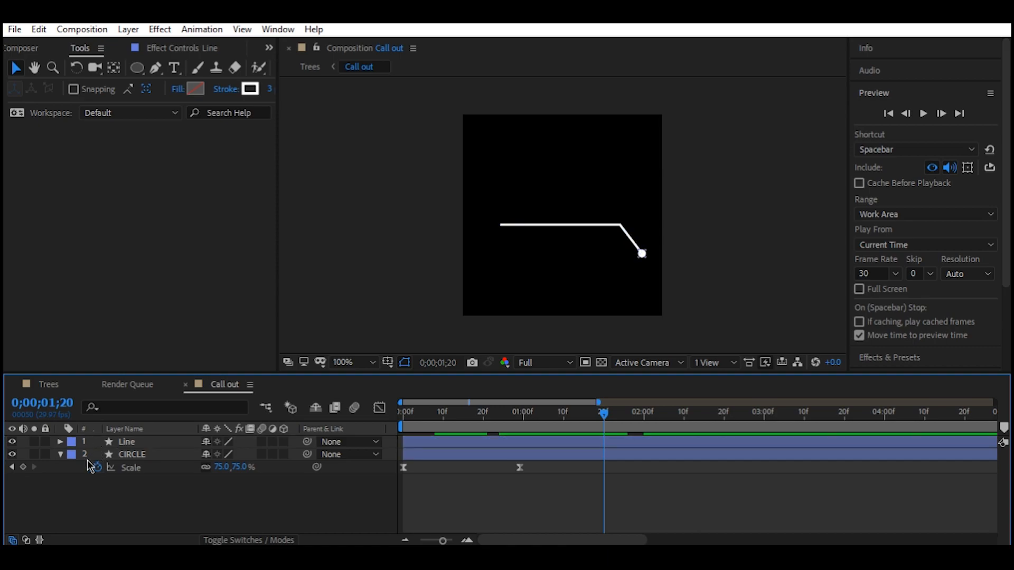
left_click(60, 454)
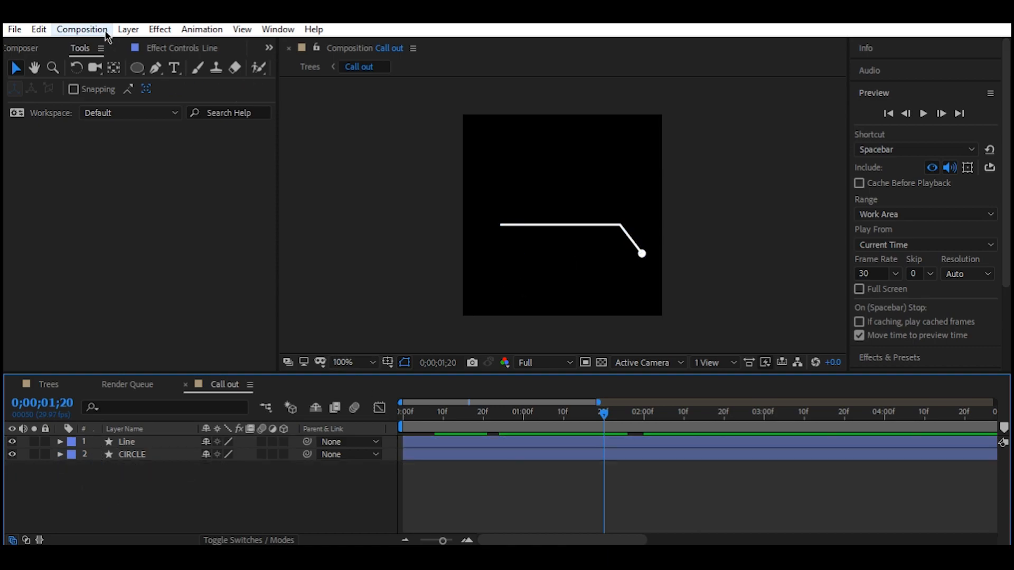
Step: Add a text layer reading LOREM above the horizontal part of the line, starting near its left end
left_click(174, 67)
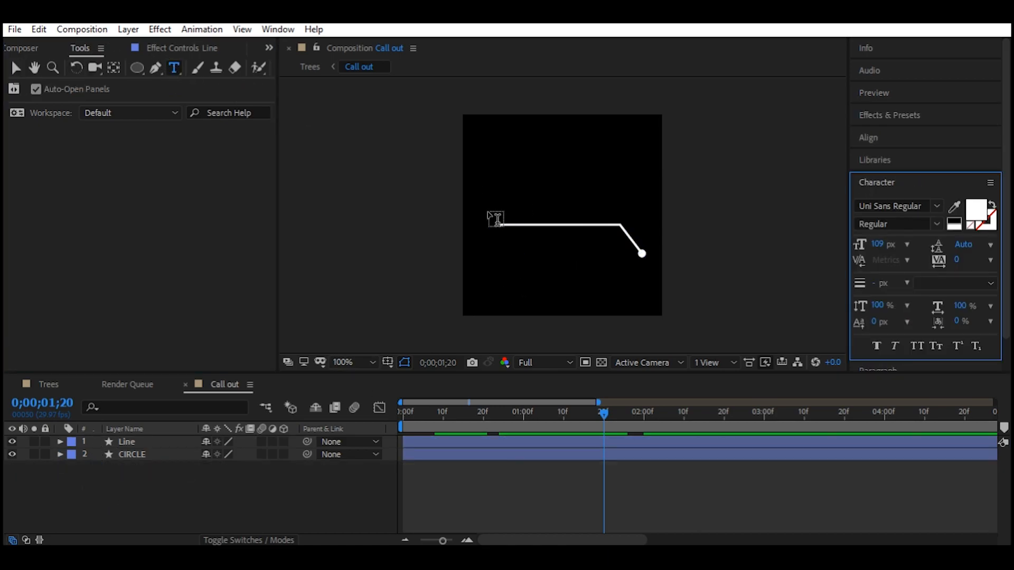
left_click(505, 222)
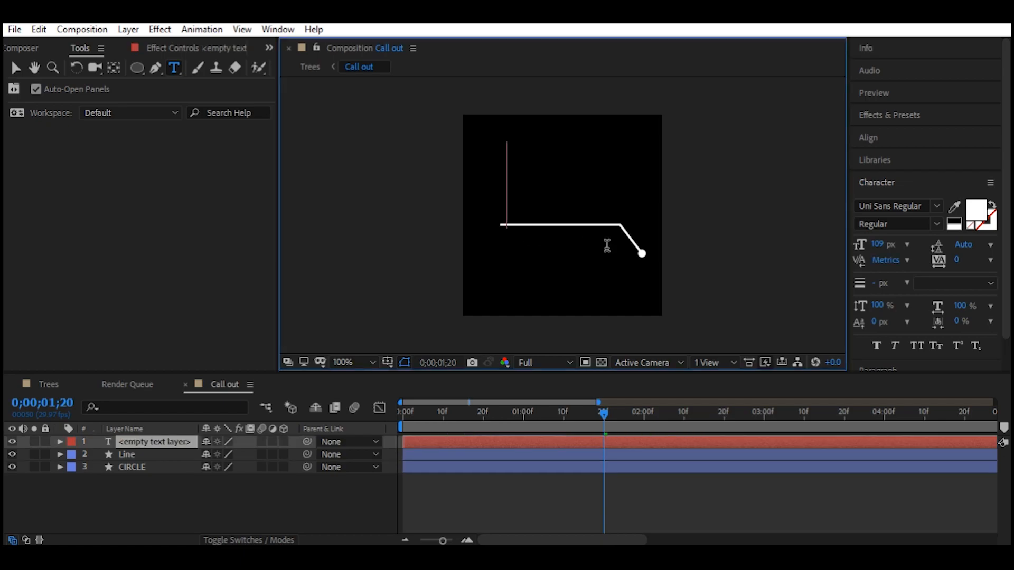
type("LORE")
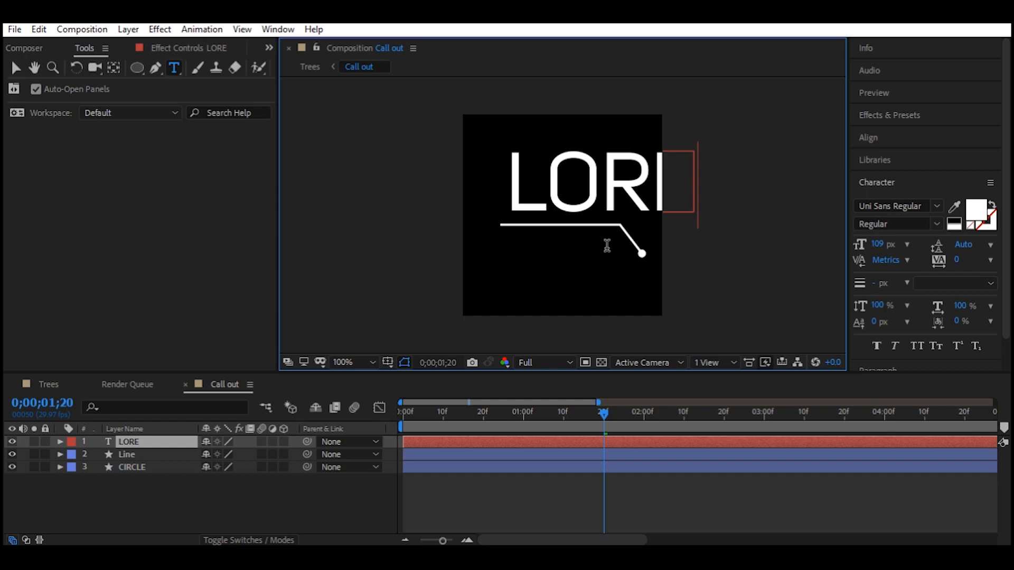
type("M")
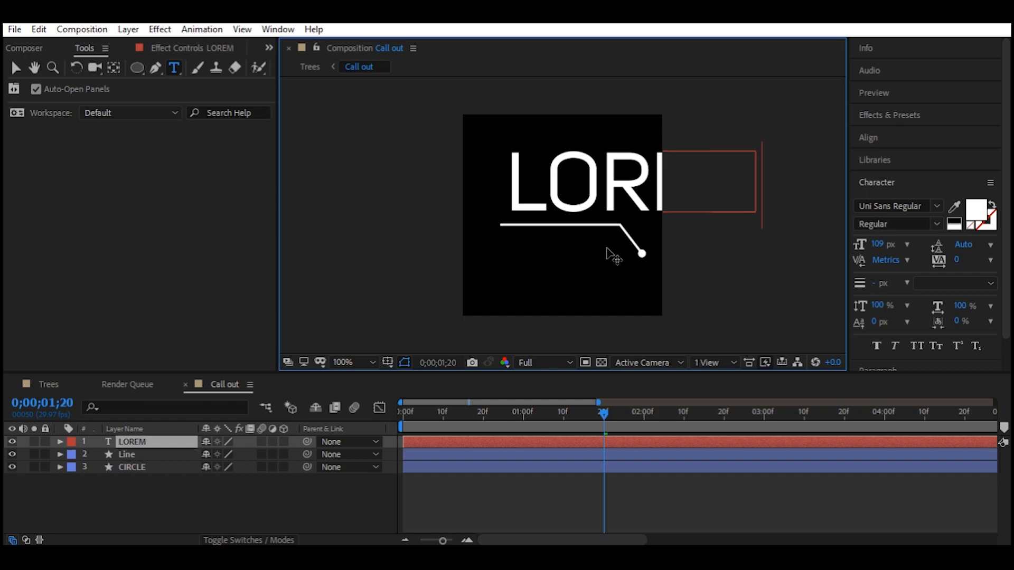
key("ctrl+a")
left_click(15, 68)
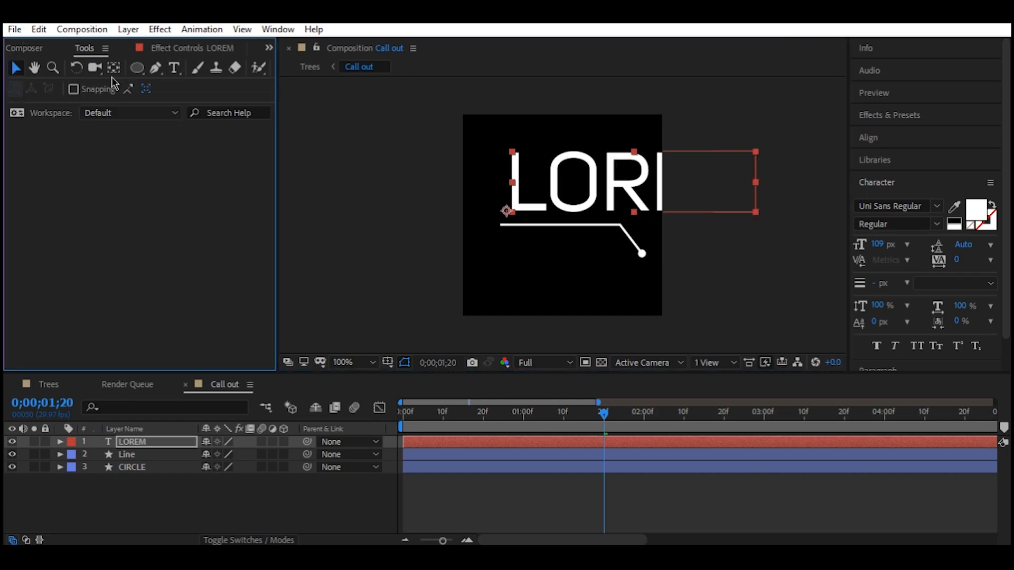
Step: Center the LOREM layer's anchor point and set its font size to 45 px
key("ctrl+alt+Home")
left_click(877, 243)
mouse_move(877, 244)
left_mouse_down()
mouse_move(832, 252)
mouse_move(871, 245)
left_mouse_up()
left_click(875, 246)
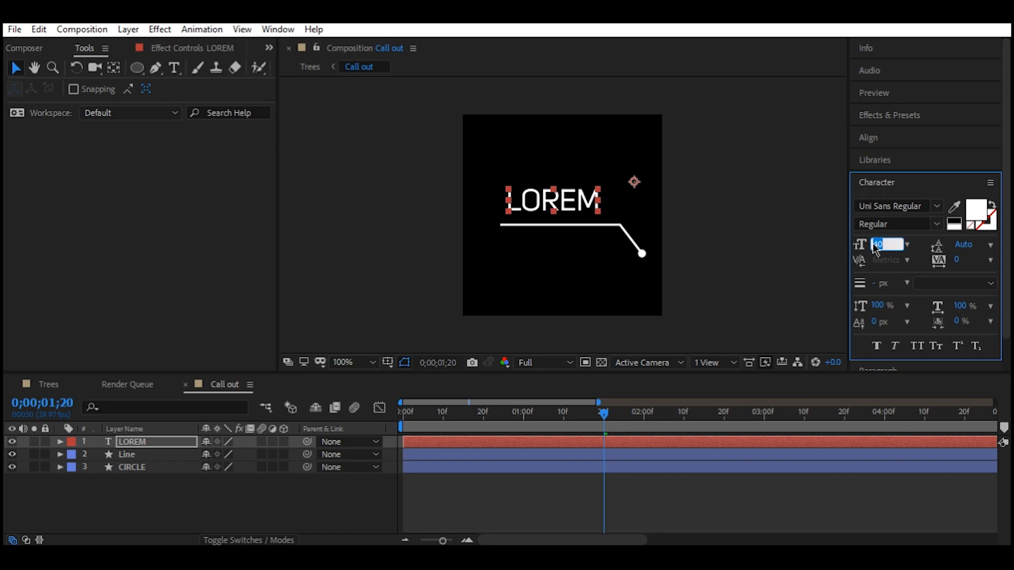
type("45")
key("Return")
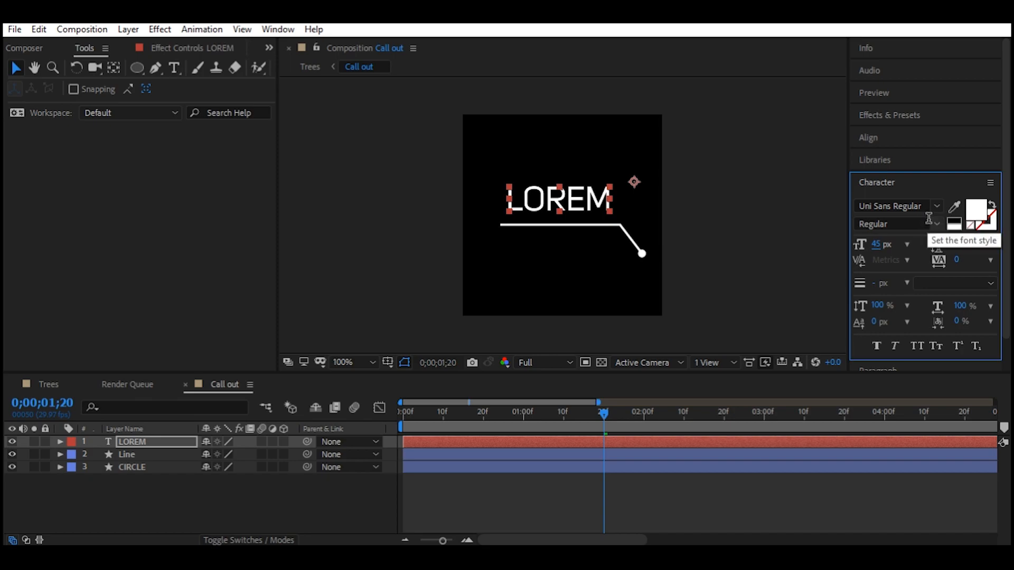
Step: Recenter the anchor point on the resized LOREM text and move the text down to sit just above the line
left_click(113, 69)
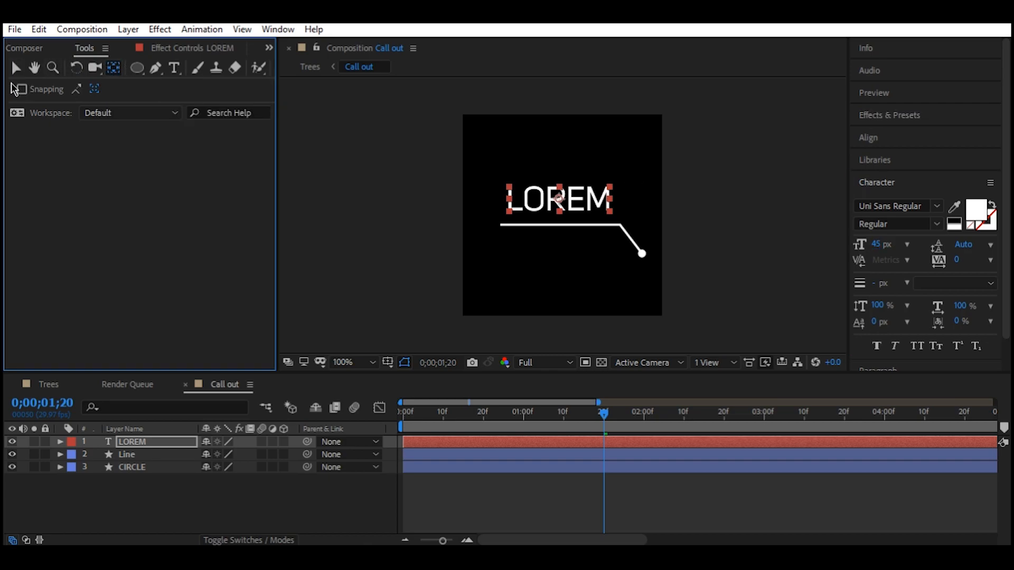
left_click(12, 71)
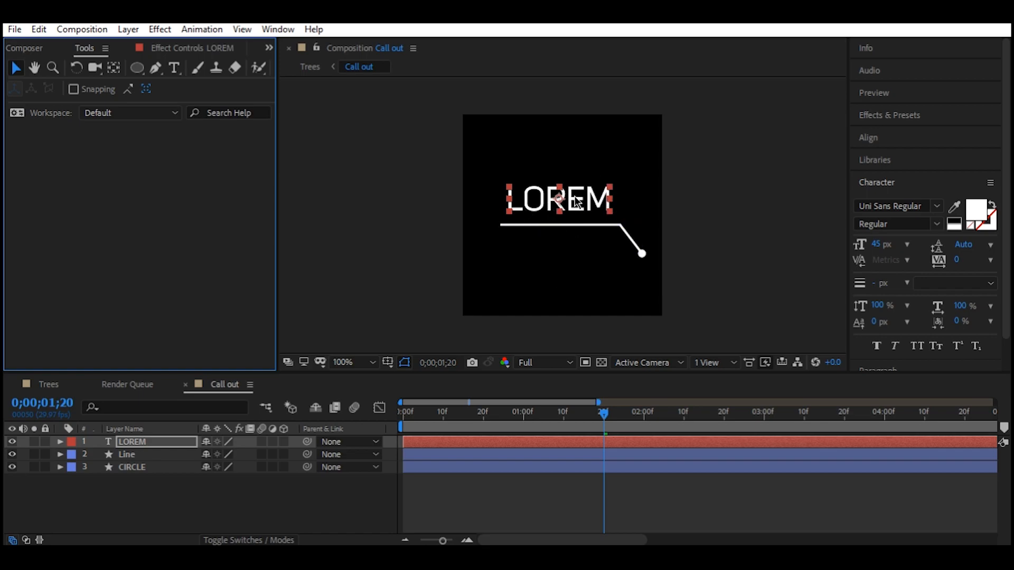
left_click(885, 190)
left_click_drag(577, 204, 581, 212)
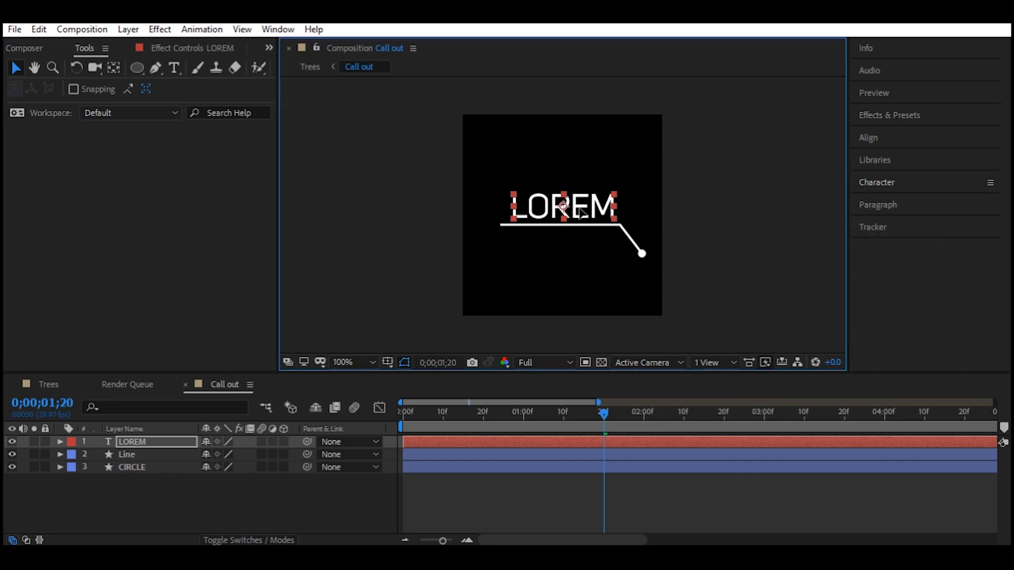
left_click(256, 504)
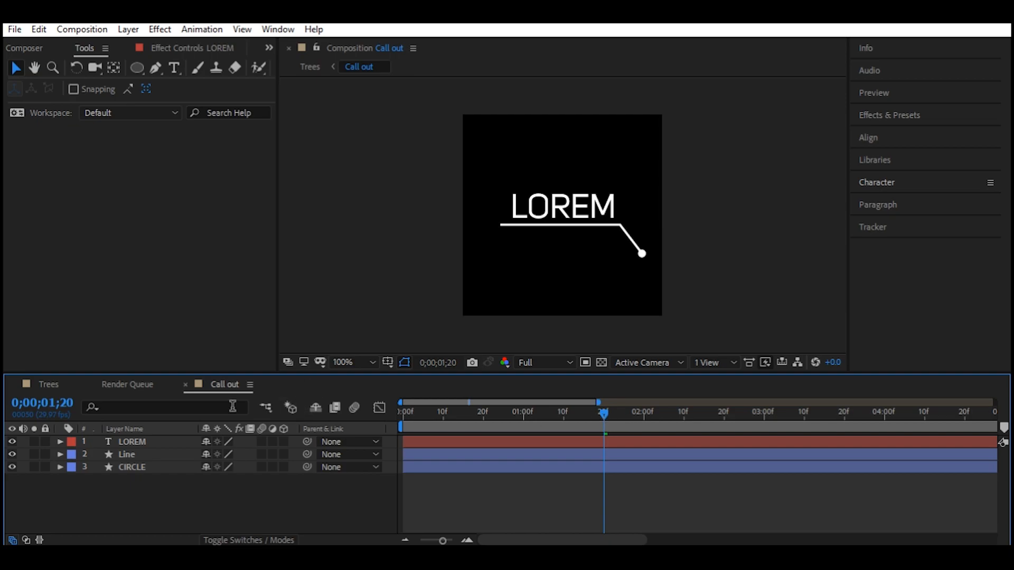
Step: Draw a rectangular mask around the LOREM text and nudge it down so its lower edge meets the line
left_click(132, 442)
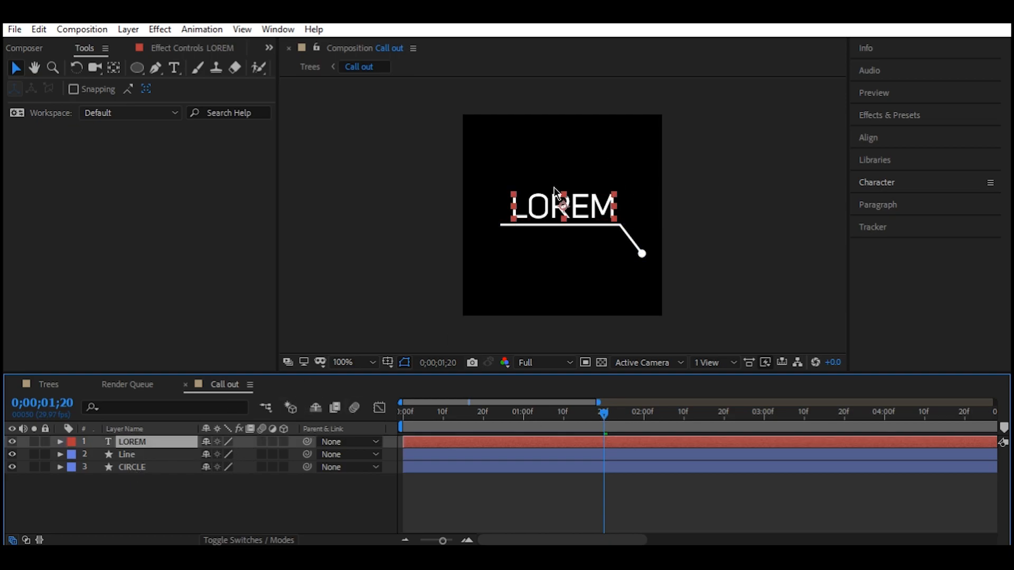
left_click(136, 68)
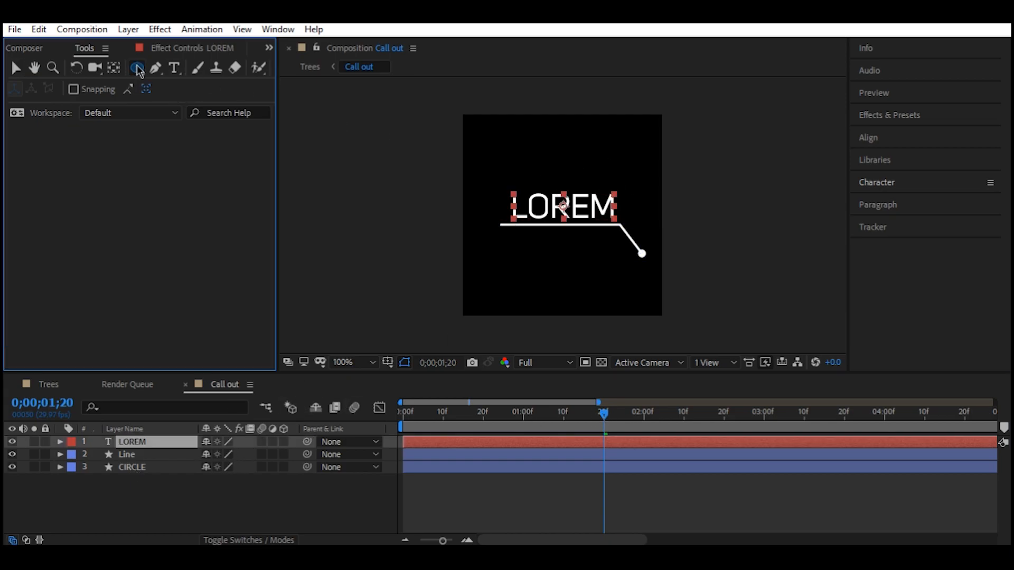
left_click(198, 72)
left_click_drag(500, 189, 620, 223)
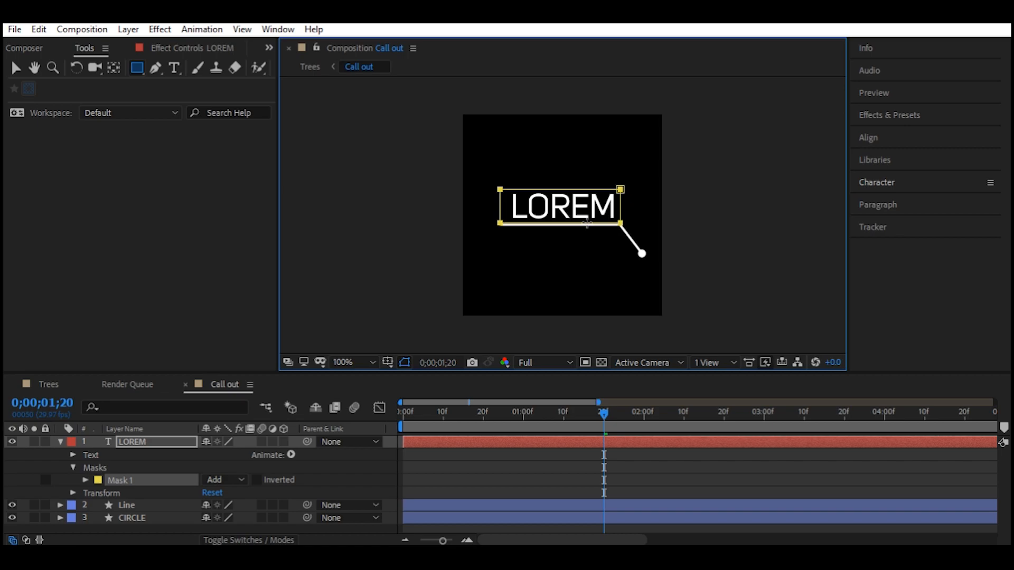
key("period")
left_click(15, 68)
left_click(680, 236)
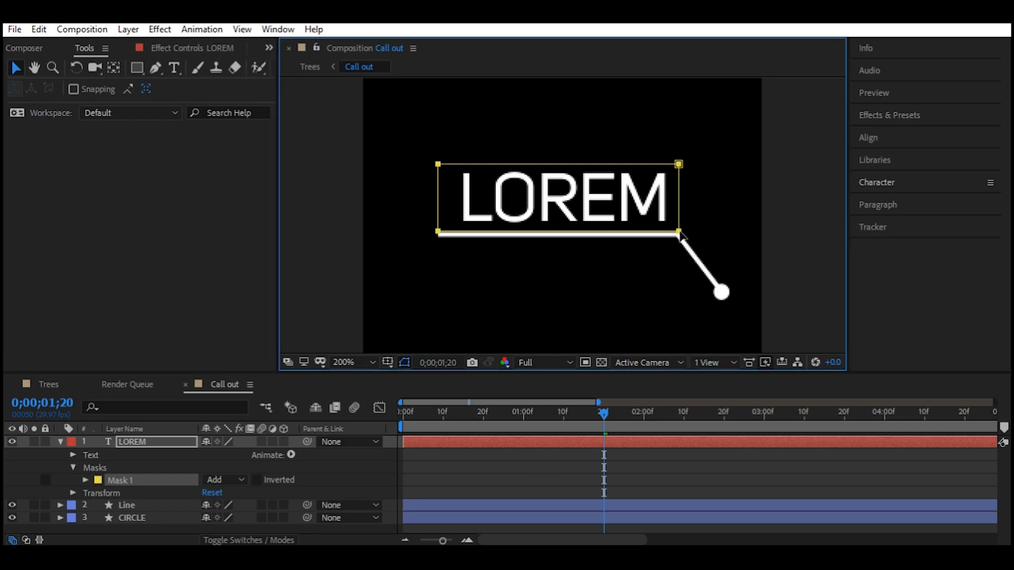
key("Down")
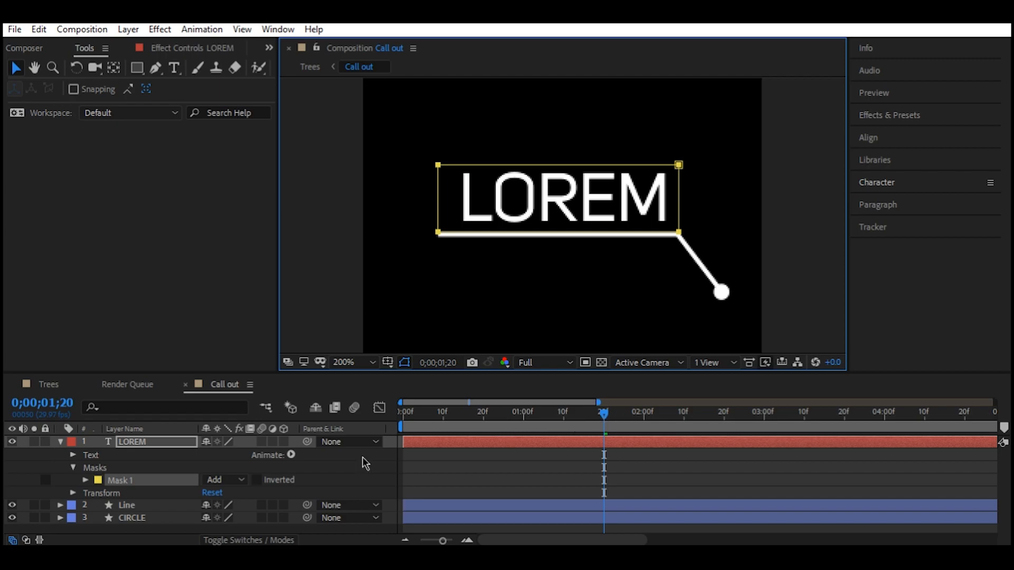
Step: Add a Position animator to the LOREM text and keyframe it at 0, 45 at 0;00;01;20
left_click(291, 456)
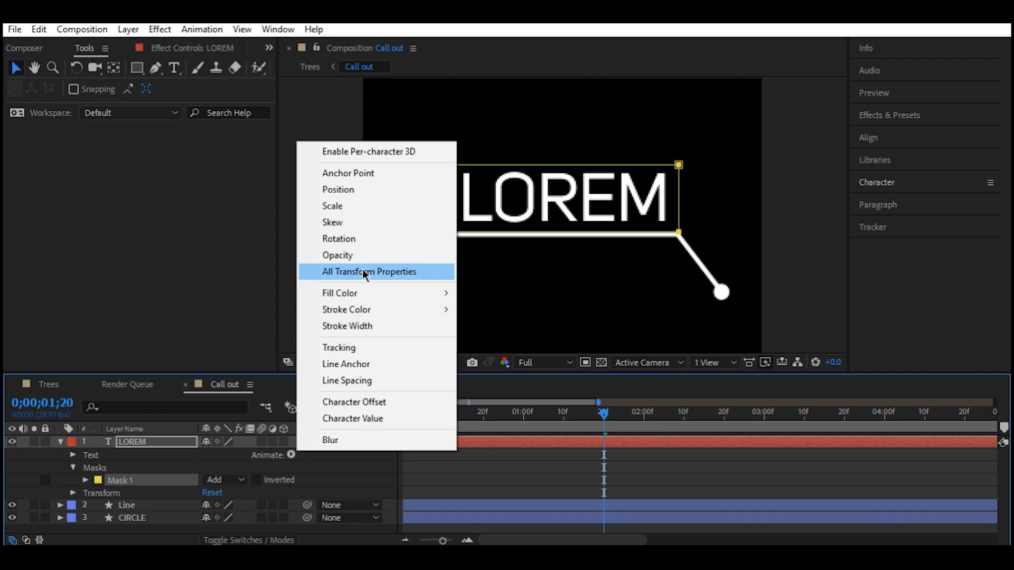
left_click(355, 188)
scroll(203, 478, "down", 2)
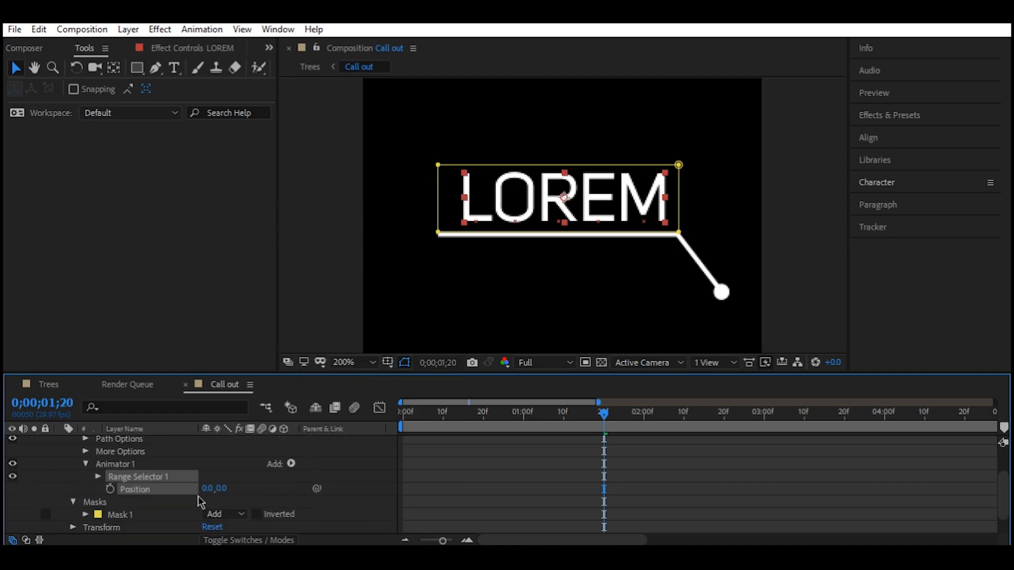
left_click_drag(206, 491, 258, 488)
key("ctrl+z")
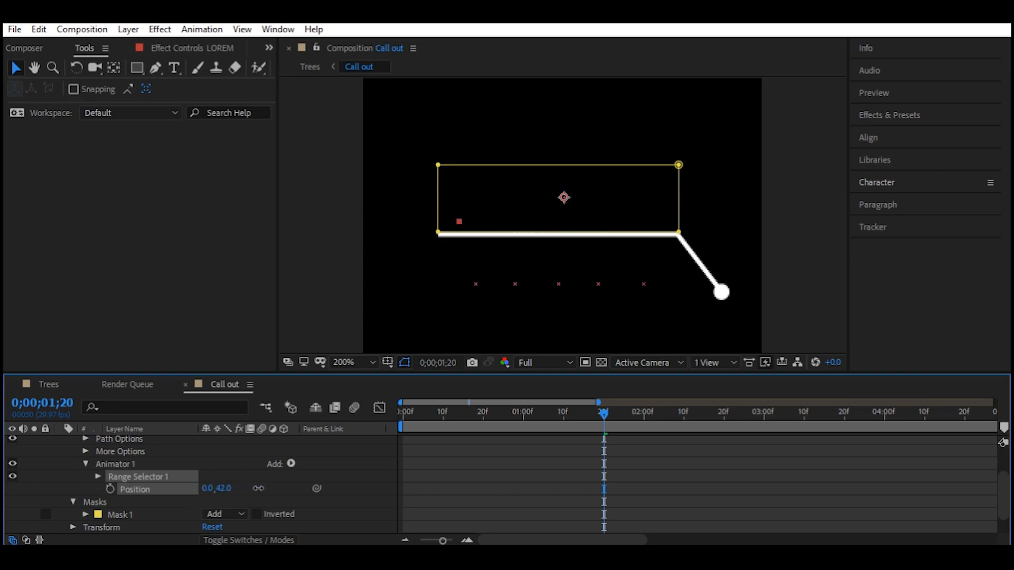
key("F2")
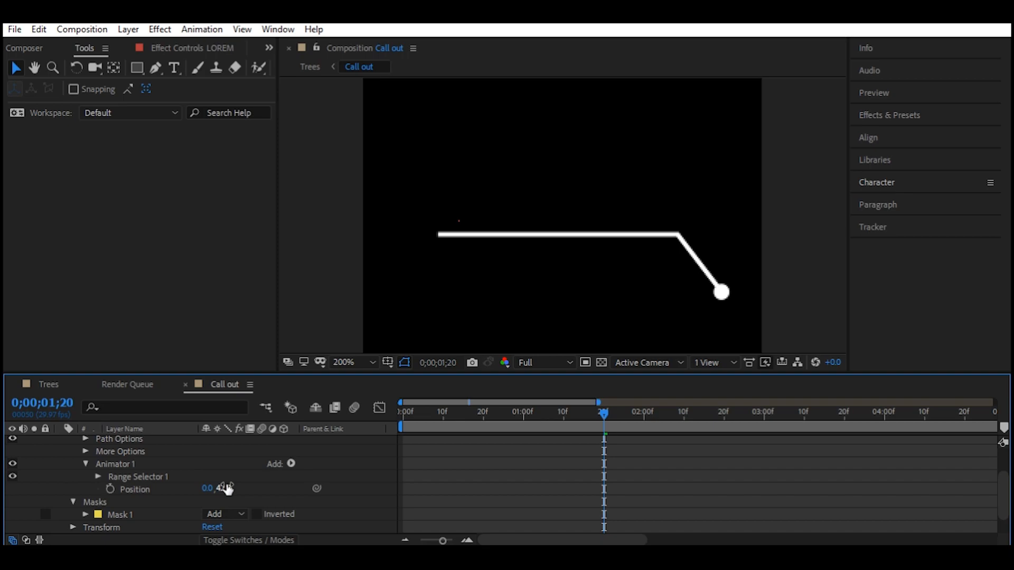
left_click(224, 487)
type("45")
key("Return")
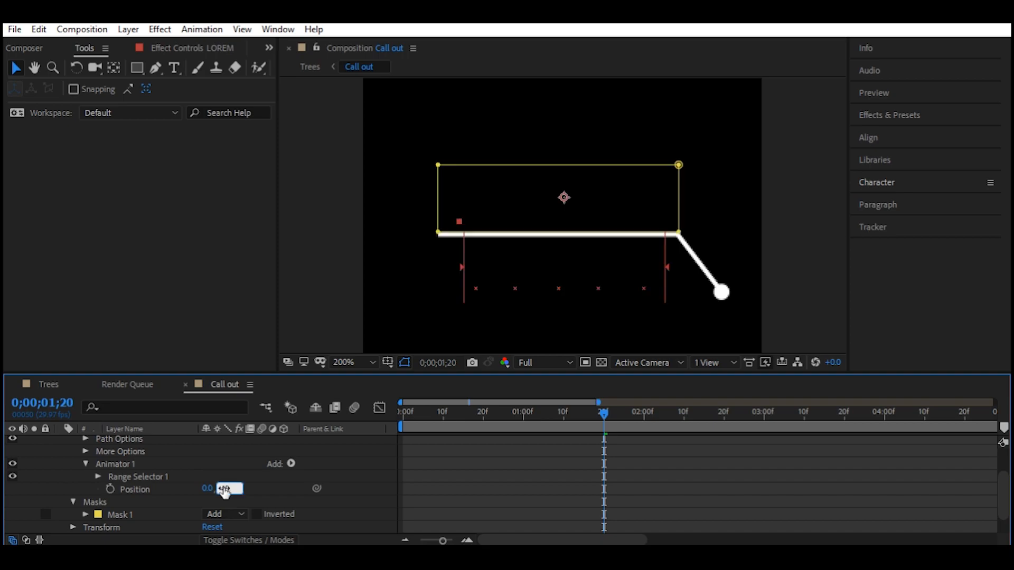
left_click(111, 488)
Step: Keyframe the LOREM text animator's Position at 0, 0 at 0;00;03;00
left_click_drag(604, 414, 767, 437)
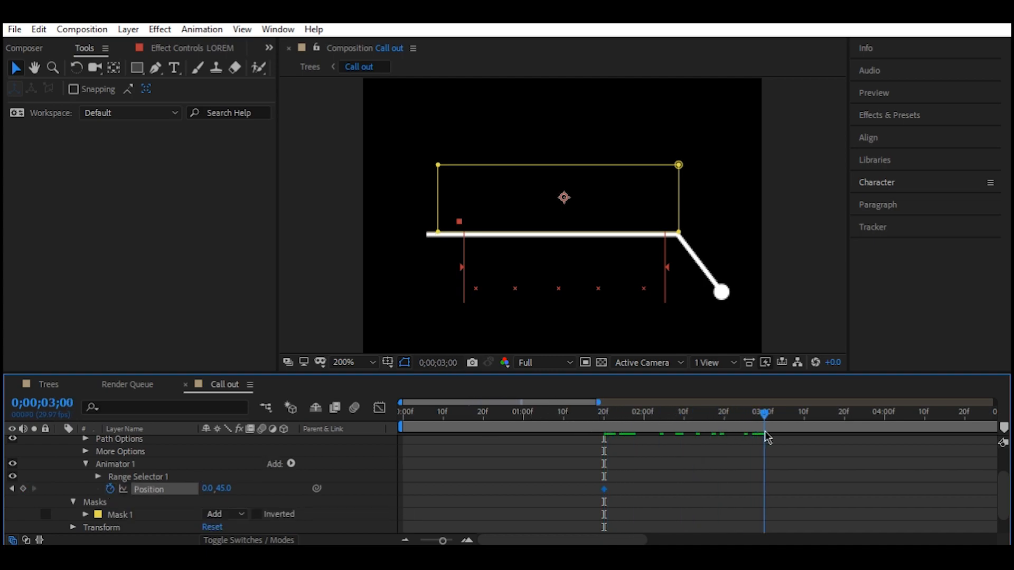
left_click(223, 488)
type("0")
key("Return")
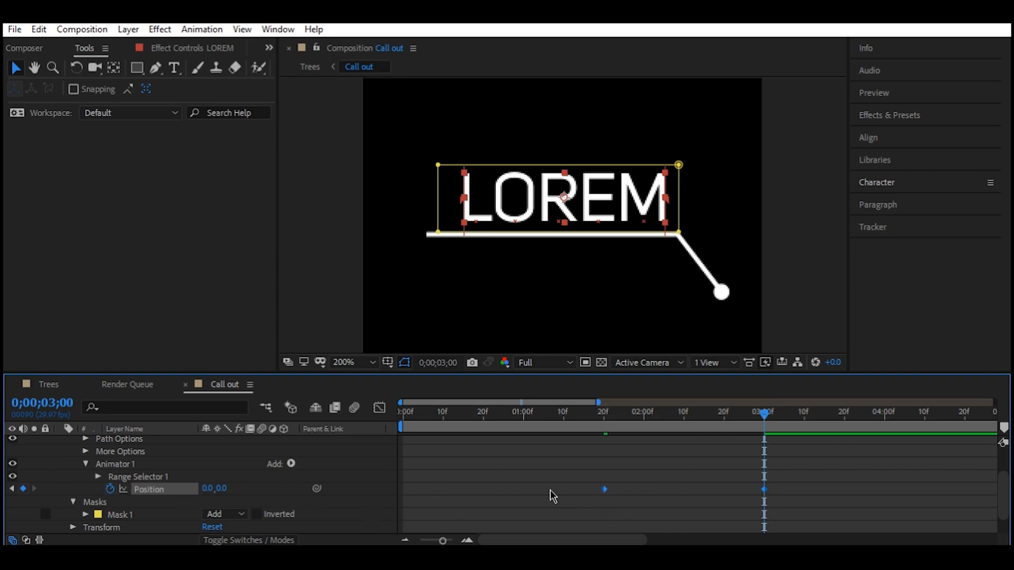
Step: Ease the LOREM Position keyframes, shape their speed graph into a sharp central peak, and return the playhead to 0;00;01;20
mouse_move(606, 494)
left_click(380, 408)
left_click_drag(784, 473, 693, 506)
left_click_drag(759, 422, 604, 452)
left_click_drag(603, 452, 606, 452)
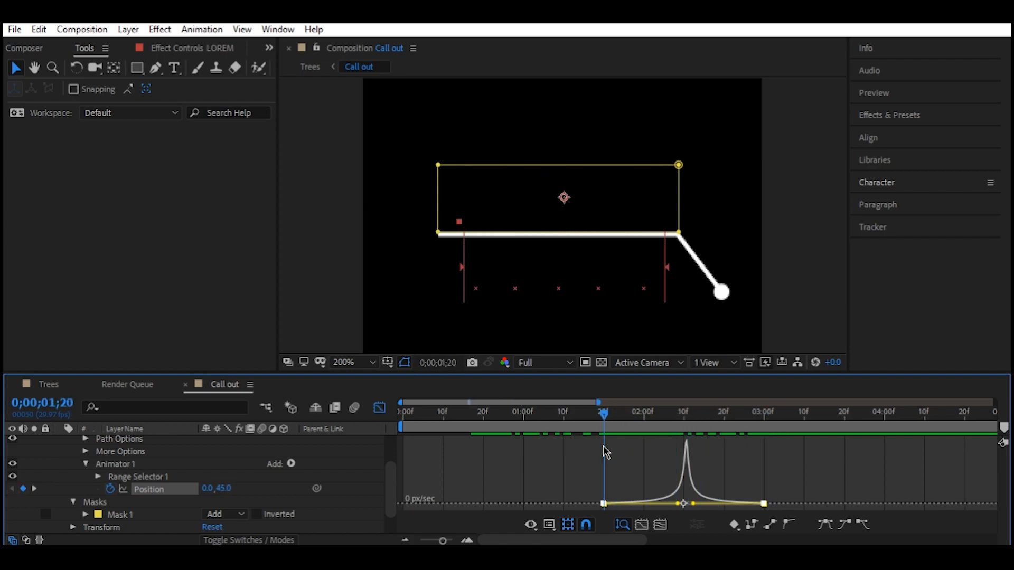
left_click(379, 407)
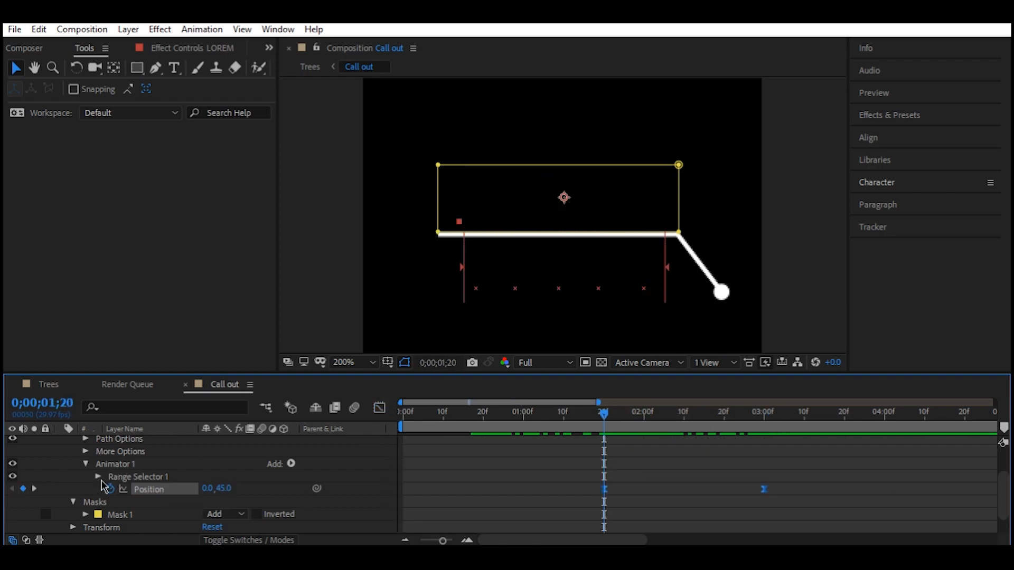
Step: Collapse the LOREM layer's expanded properties and show only its Position and Opacity
scroll(105, 485, "up", 2)
left_click(61, 442)
left_click(62, 442)
left_click(61, 442)
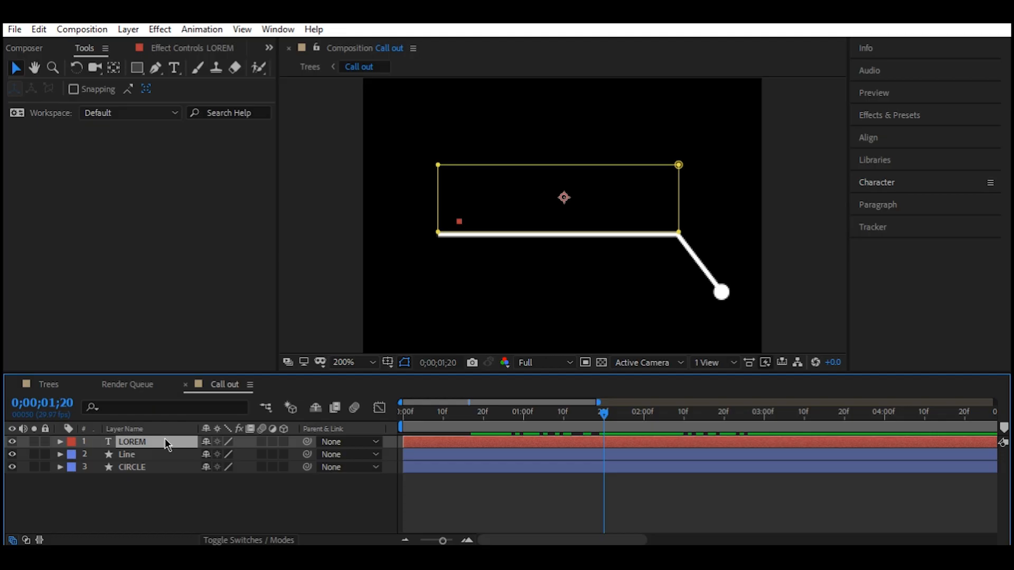
key("p")
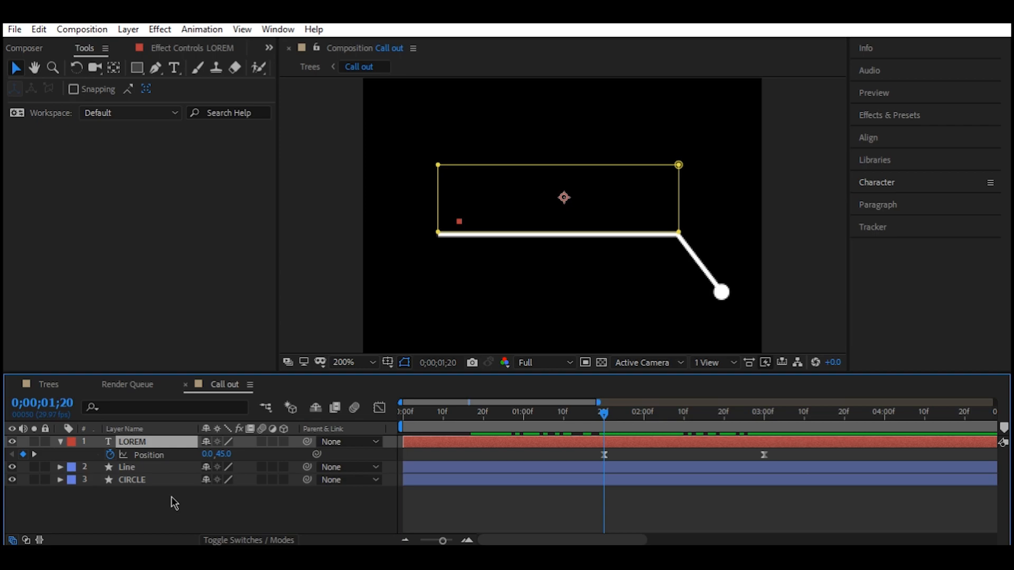
key("shift+t")
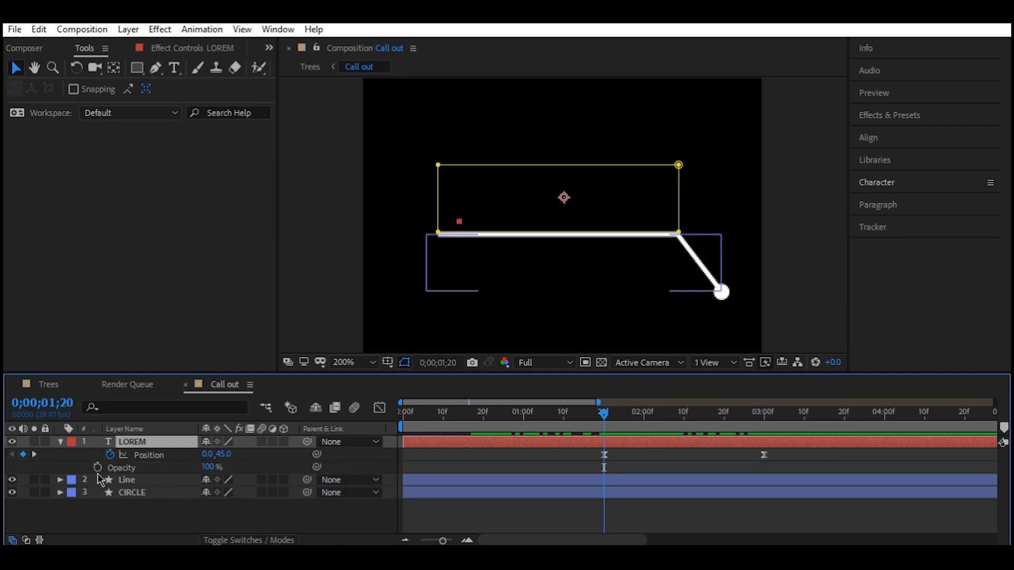
Step: Keyframe the LOREM layer's Opacity at 0% at 0;00;01;20
left_click(209, 467)
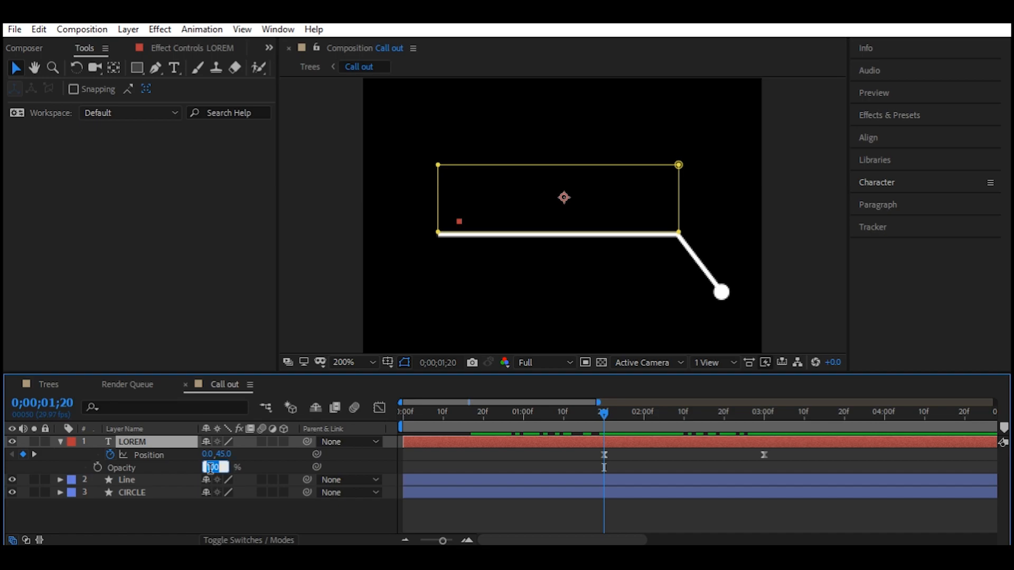
type("0")
key("Return")
left_click(97, 467)
Step: Keyframe the LOREM layer's Opacity at 100% at 0;00;03;00 and scrub back through the text animation
left_click_drag(609, 420, 765, 420)
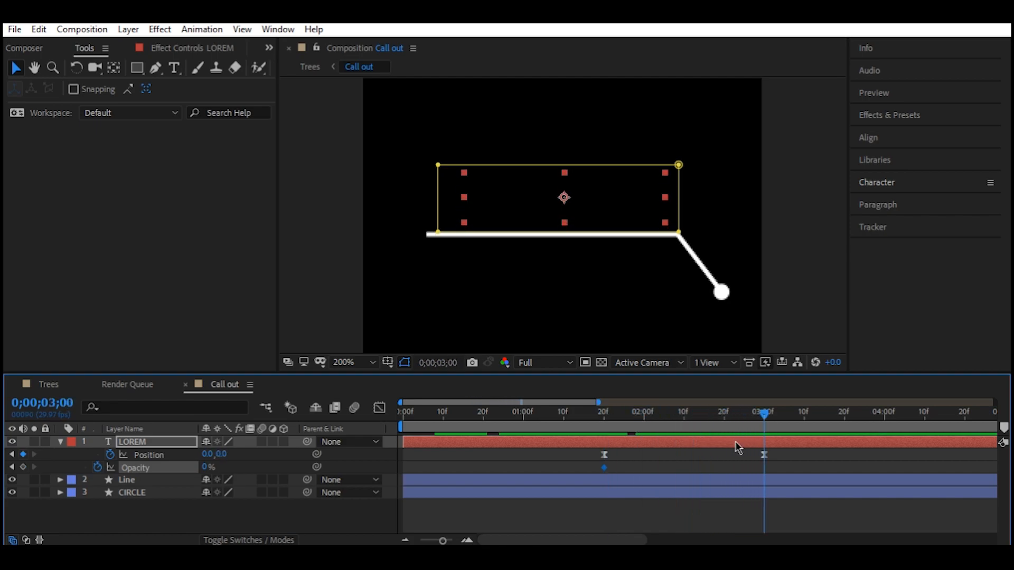
left_click(207, 467)
key("Return")
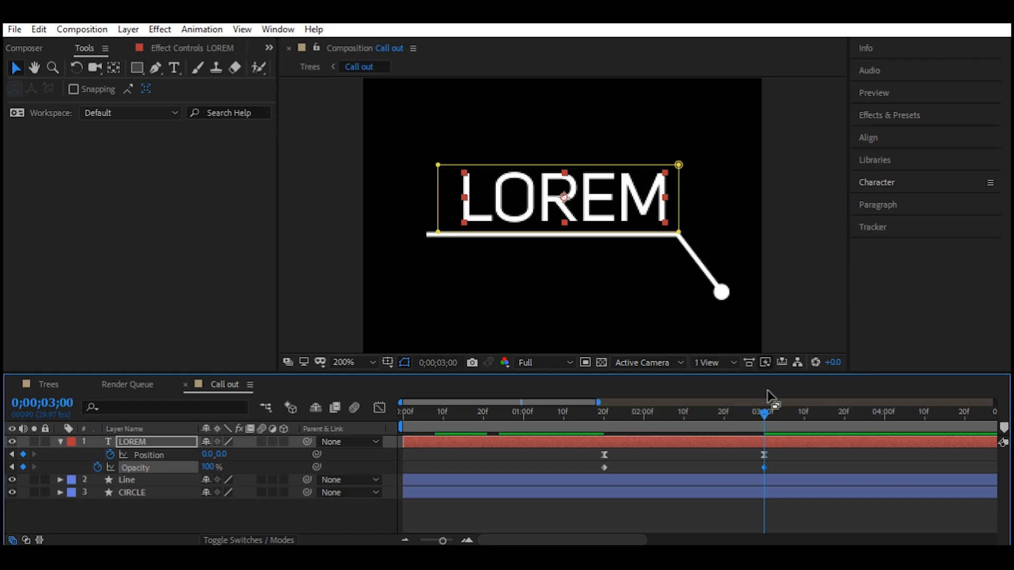
left_click_drag(764, 413, 727, 429)
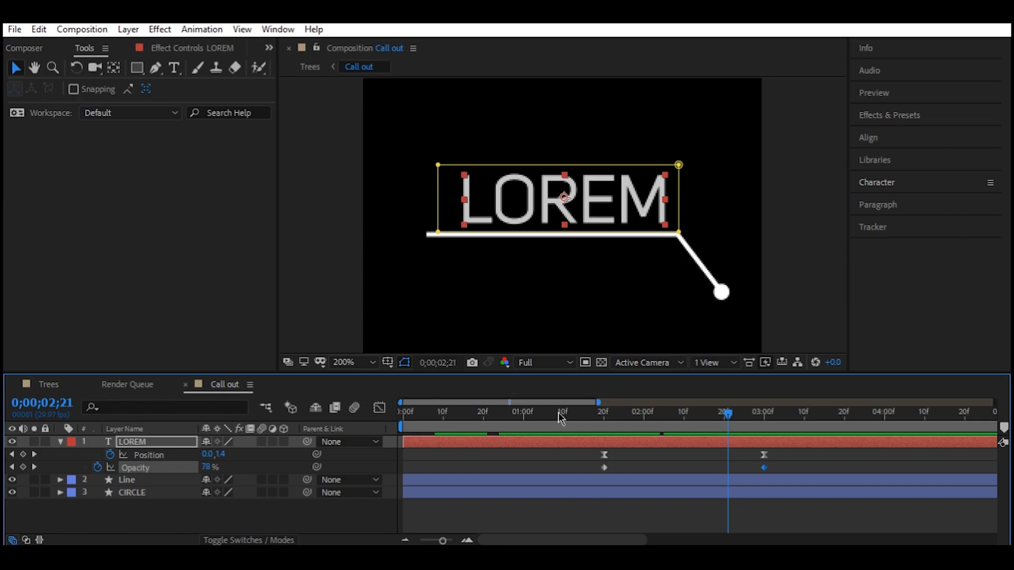
Step: Set the composition viewer's magnification to Fit and collapse the LOREM layer's properties
left_click(545, 363)
left_click(545, 364)
left_click(352, 367)
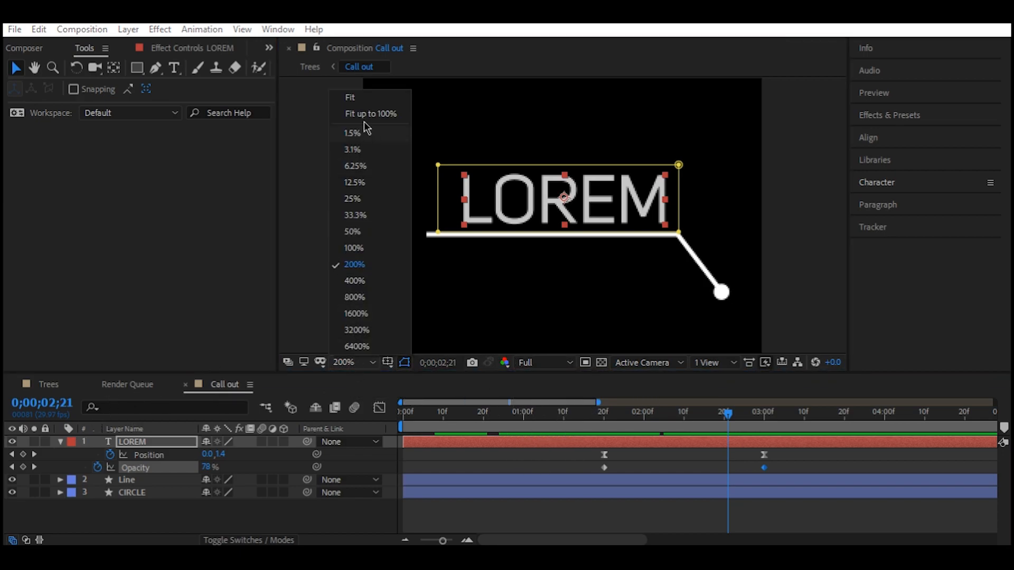
left_click(351, 99)
left_click_drag(671, 412, 817, 414)
left_click(203, 520)
left_click(59, 443)
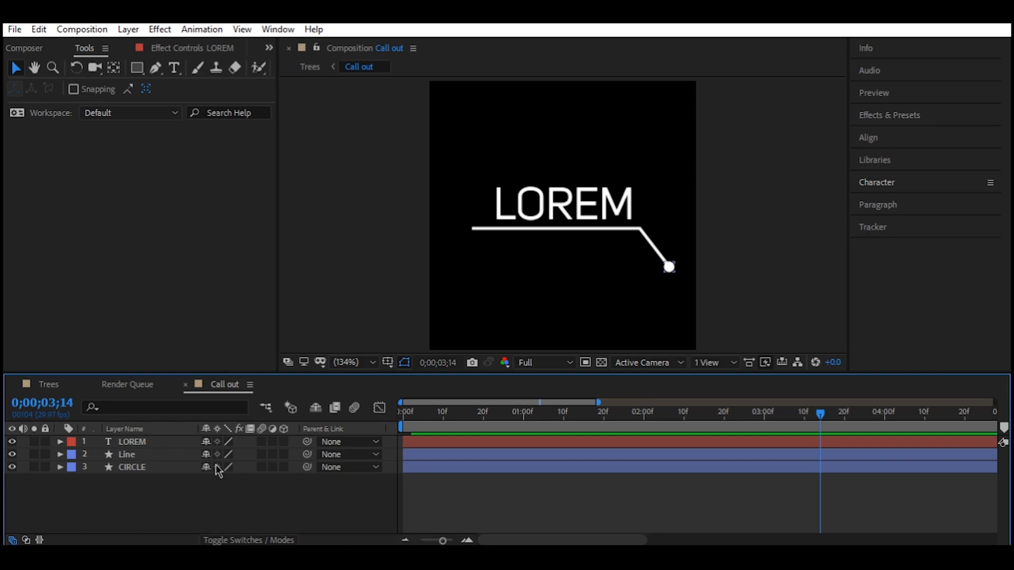
Step: Reveal the keyframed properties of the LOREM, Line and CIRCLE layers and move the playhead to 0;00;12;00
left_click_drag(112, 505, 157, 447)
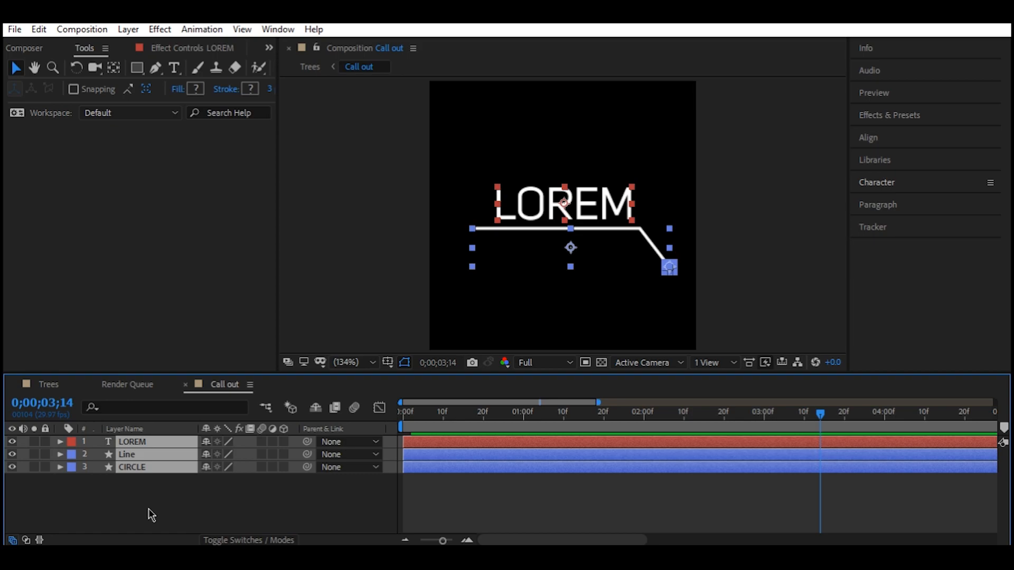
key("u")
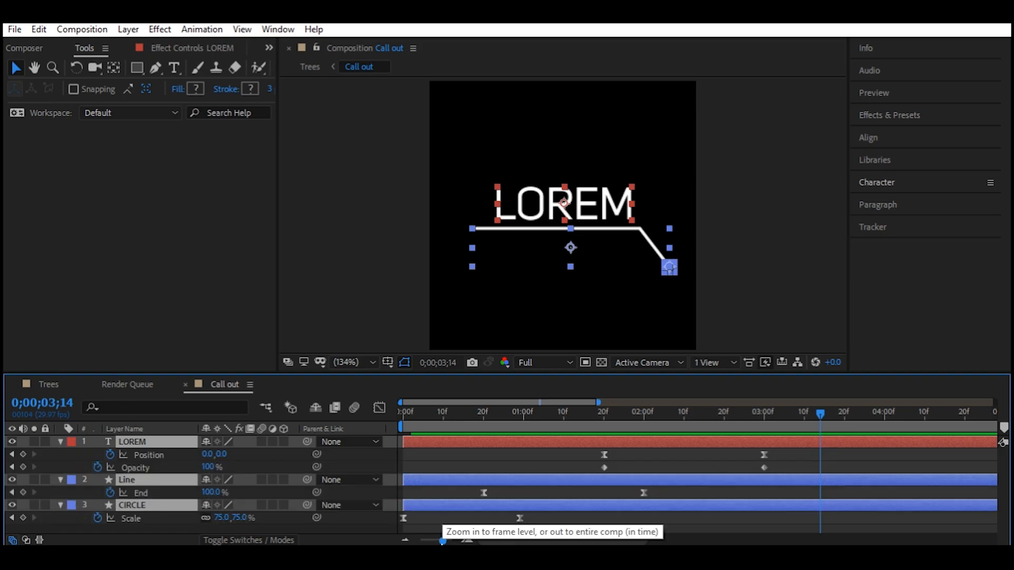
left_click_drag(443, 540, 405, 541)
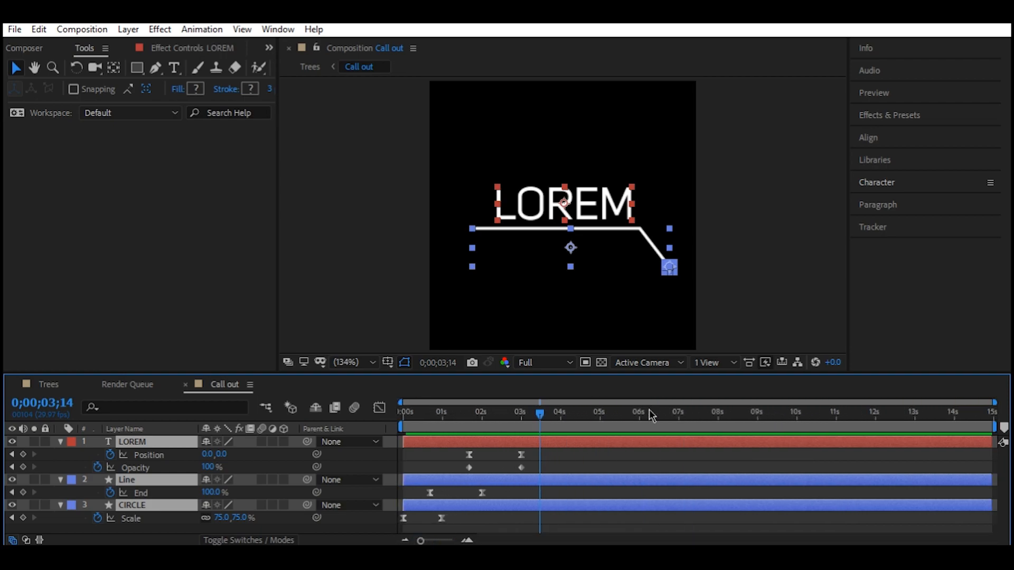
left_click_drag(539, 414, 876, 424)
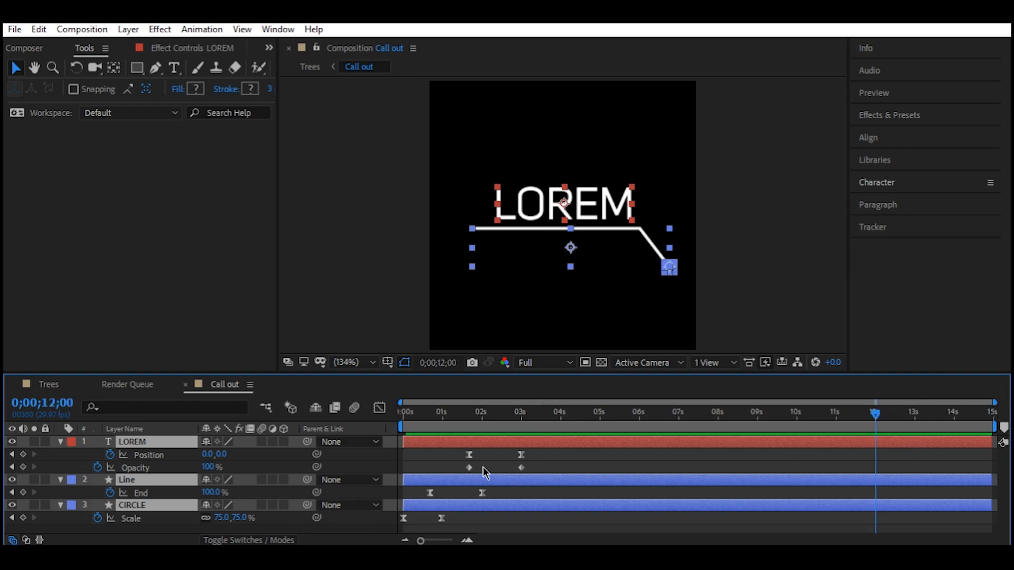
Step: Paste a copy of the LOREM layer's Position and Opacity keyframes at 0;00;12;00 and time-reverse the pasted keyframes
left_click_drag(544, 452, 461, 476)
right_click(521, 456)
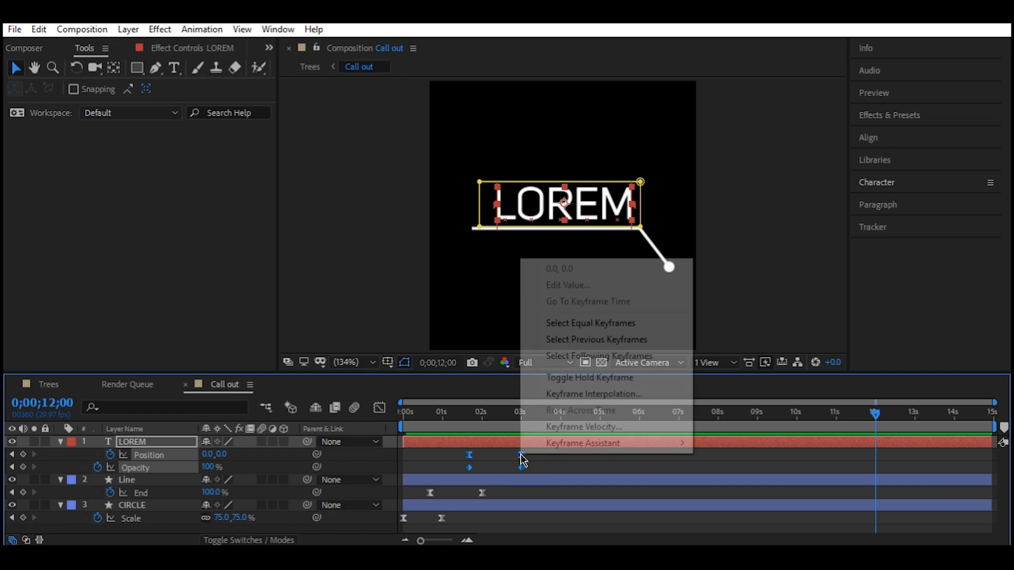
left_click(542, 468)
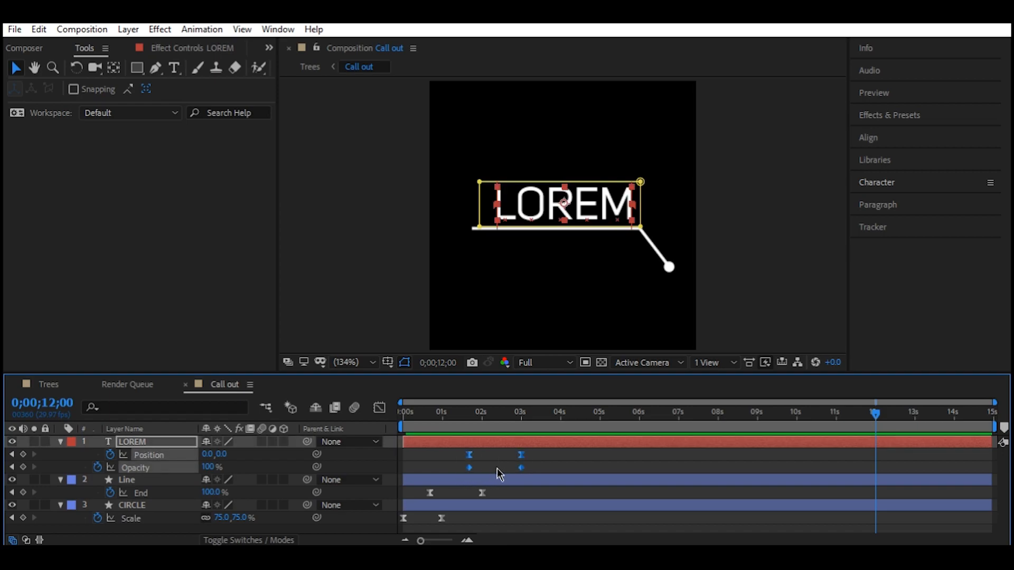
key("ctrl+v")
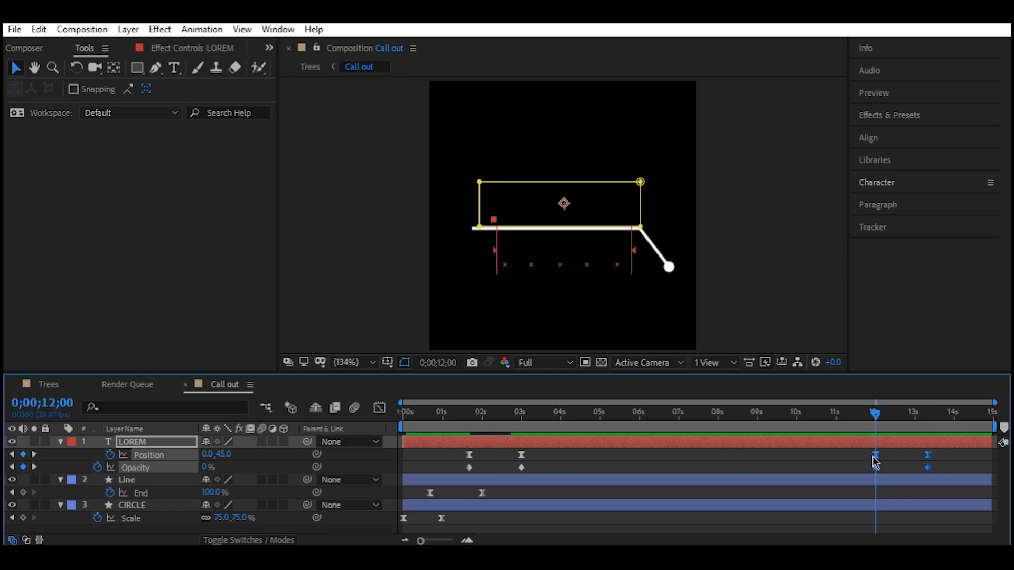
right_click(874, 457)
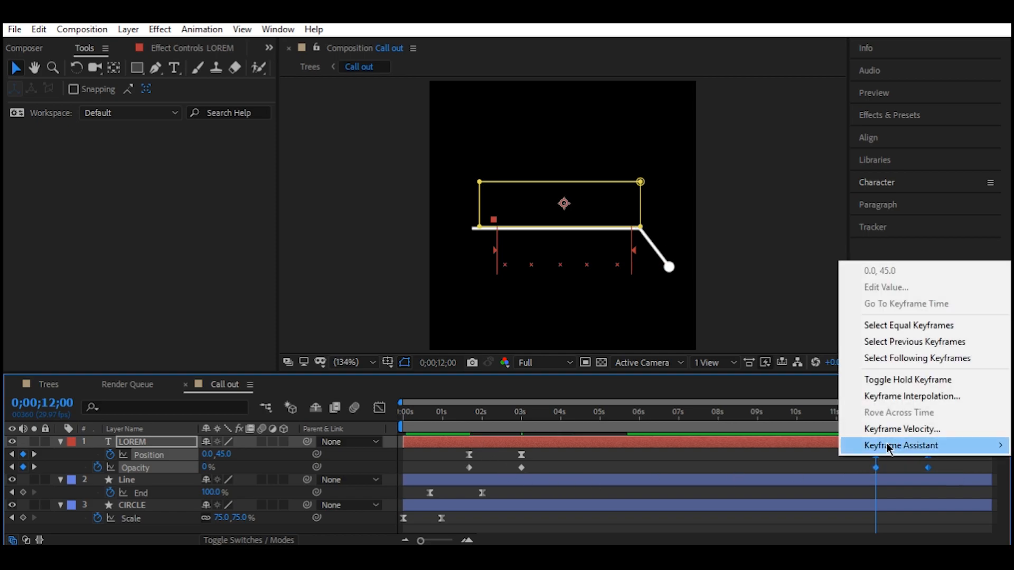
mouse_move(888, 449)
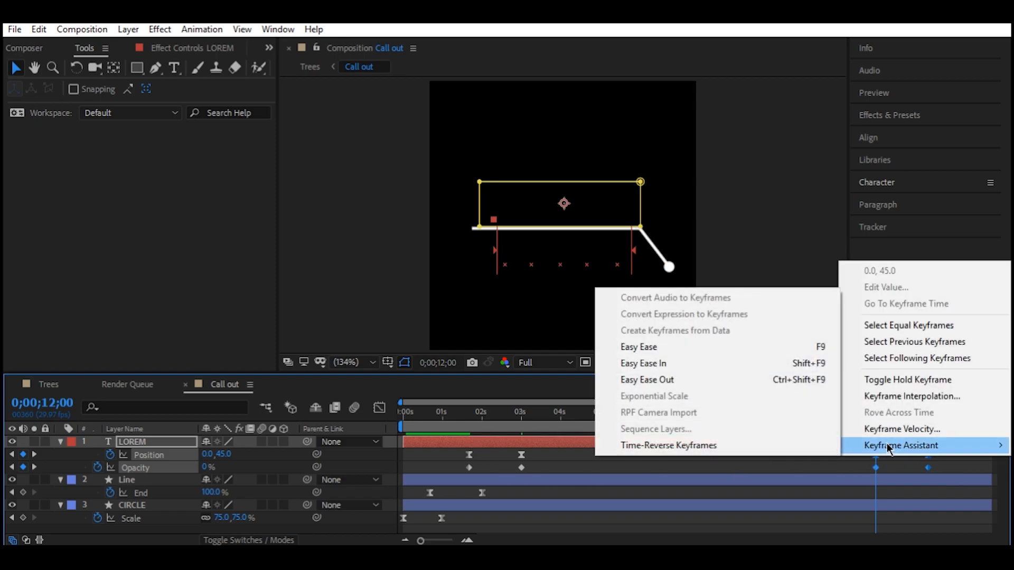
left_click(779, 453)
Step: Paste a time-reversed copy of the Line layer's End keyframes at 0;00;12;02, and shift it to start at about 0;00;12;16
left_click_drag(874, 421, 878, 446)
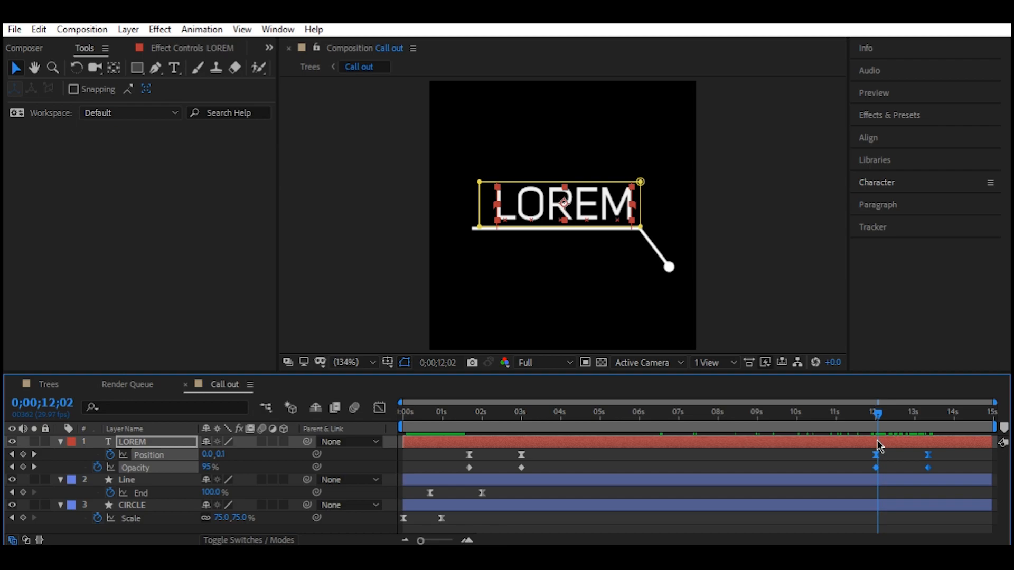
left_click_drag(492, 485, 424, 496)
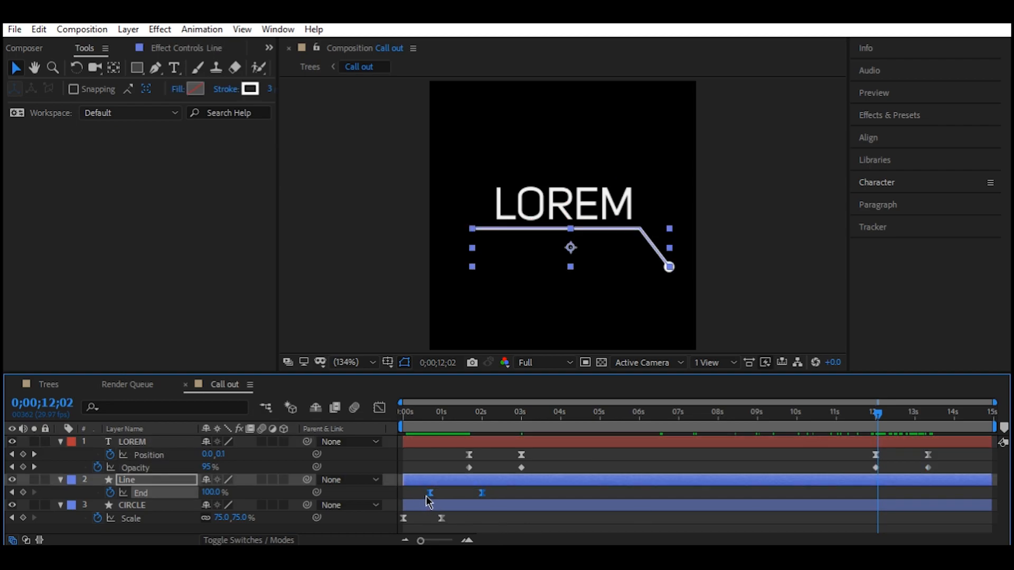
right_click(429, 496)
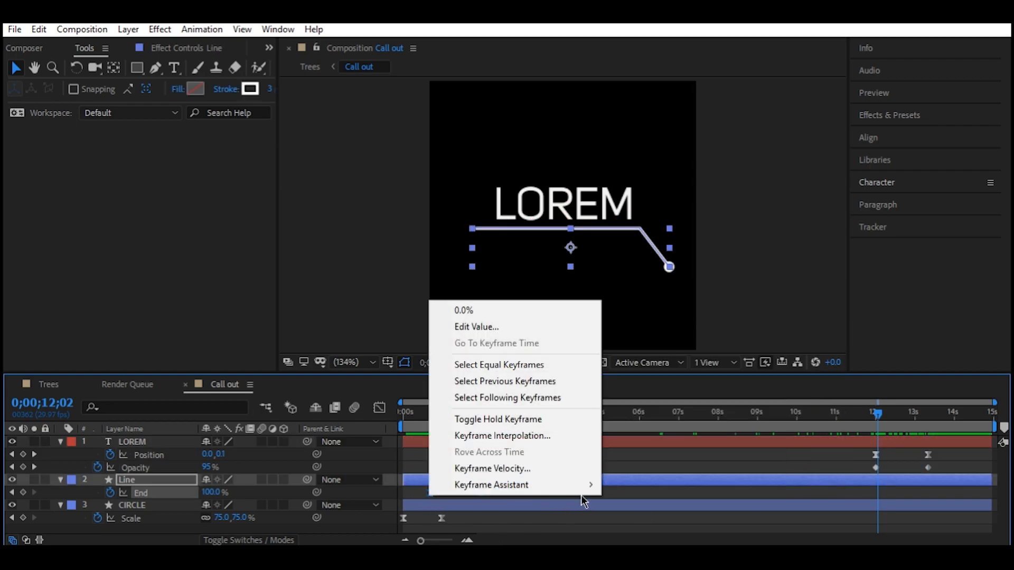
left_click(648, 499)
left_click_drag(492, 498, 412, 495)
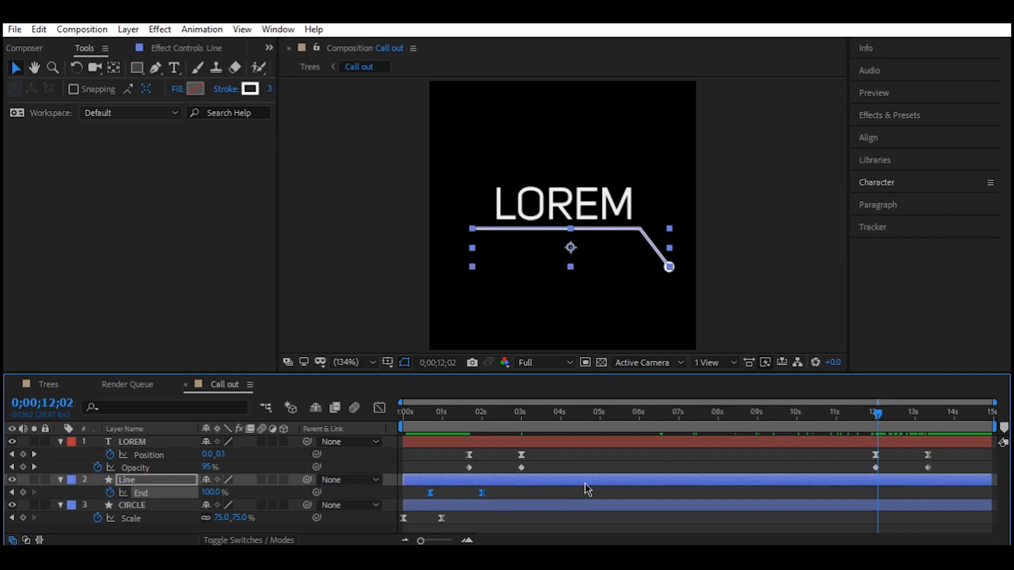
key("ctrl+v")
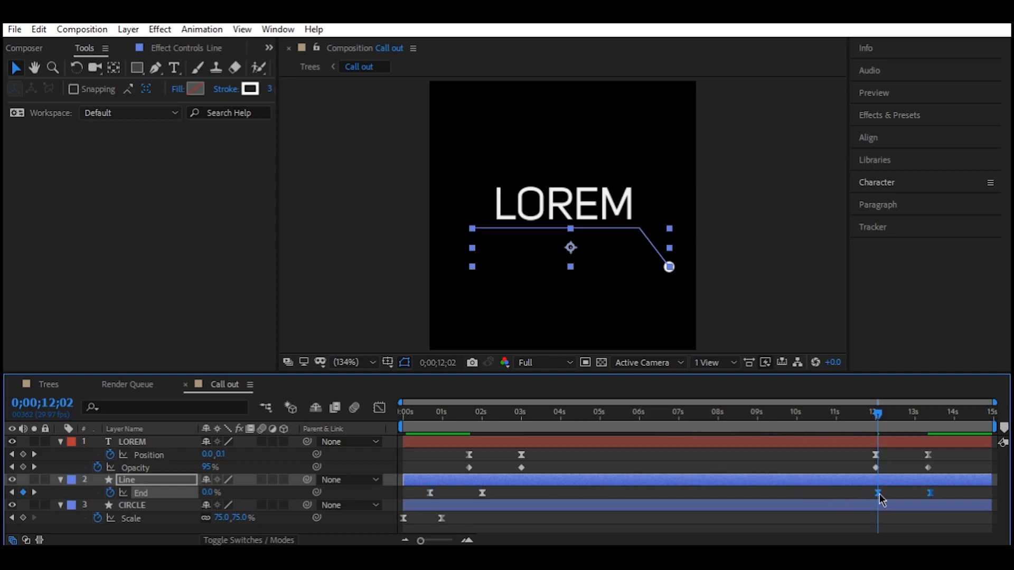
right_click(879, 497)
mouse_move(878, 485)
left_click(781, 486)
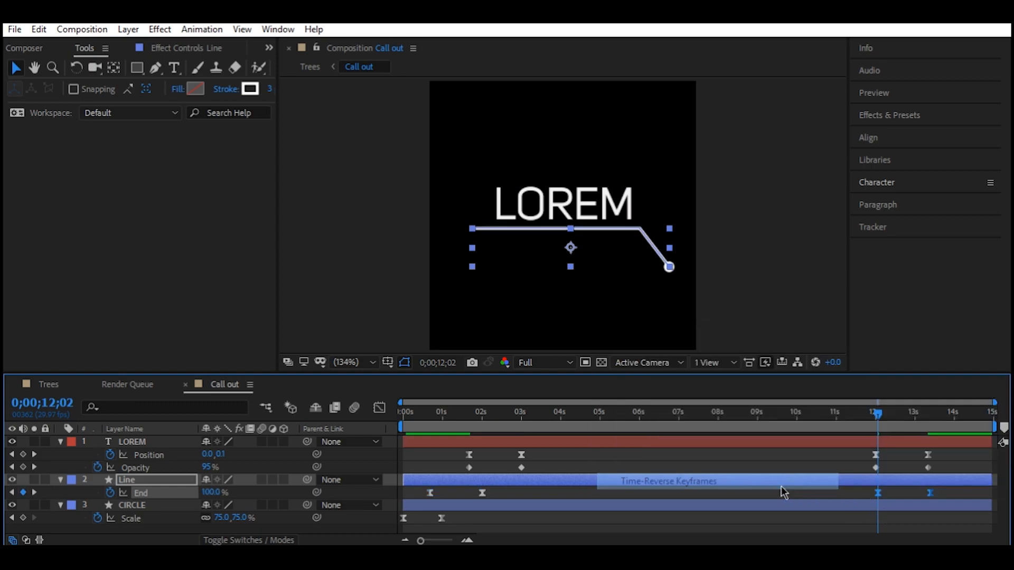
left_click_drag(877, 415, 900, 423)
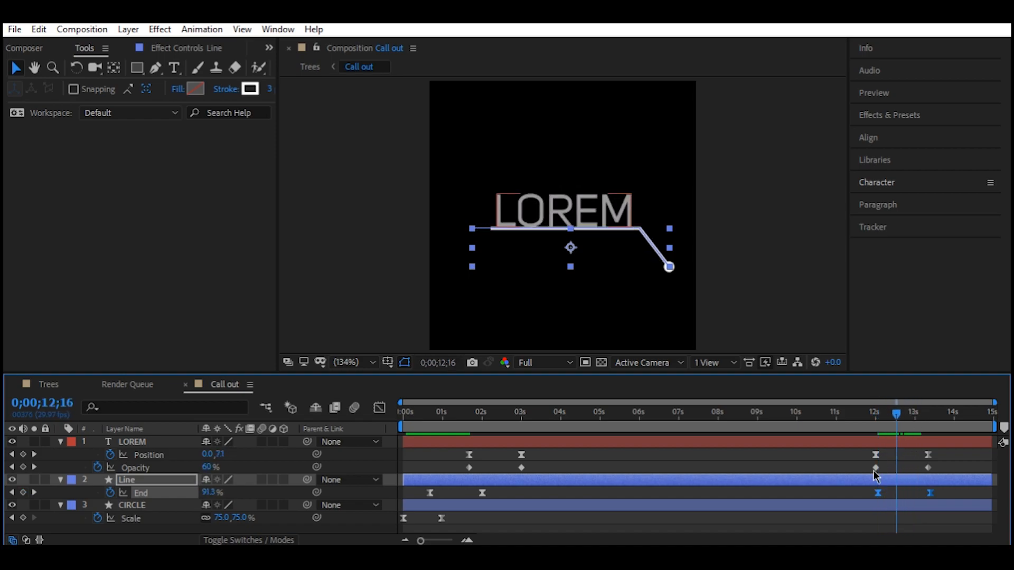
left_click_drag(879, 496, 897, 496)
Step: Paste a copy of the CIRCLE layer's Scale keyframes at 0;00;13;20 and time-reverse the pasted keyframes
left_click_drag(894, 410, 941, 441)
left_click_drag(455, 513, 400, 531)
key("ctrl+c")
key("ctrl+v")
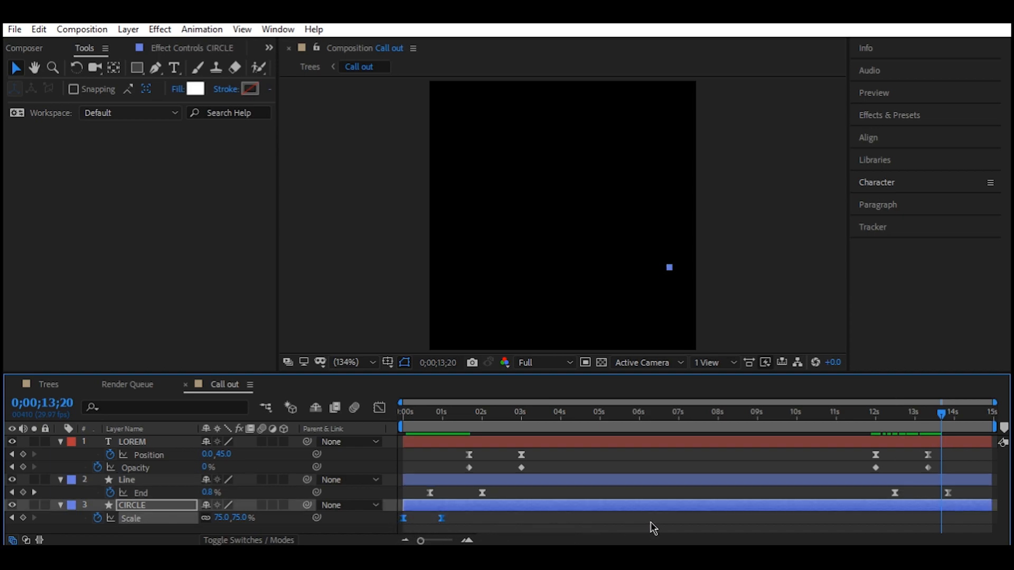
right_click(940, 523)
mouse_move(938, 506)
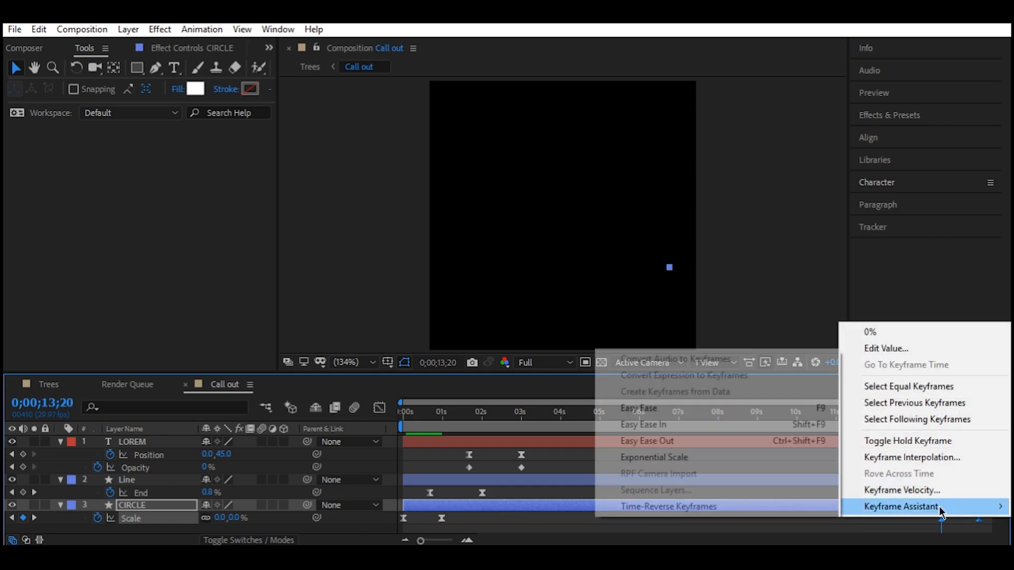
left_click(792, 508)
Step: Return the playhead to 0;00;00;00 and collapse the keyframed properties of the LOREM, Line and CIRCLE layers
mouse_move(933, 416)
left_mouse_down()
mouse_move(979, 420)
mouse_move(348, 471)
left_mouse_up()
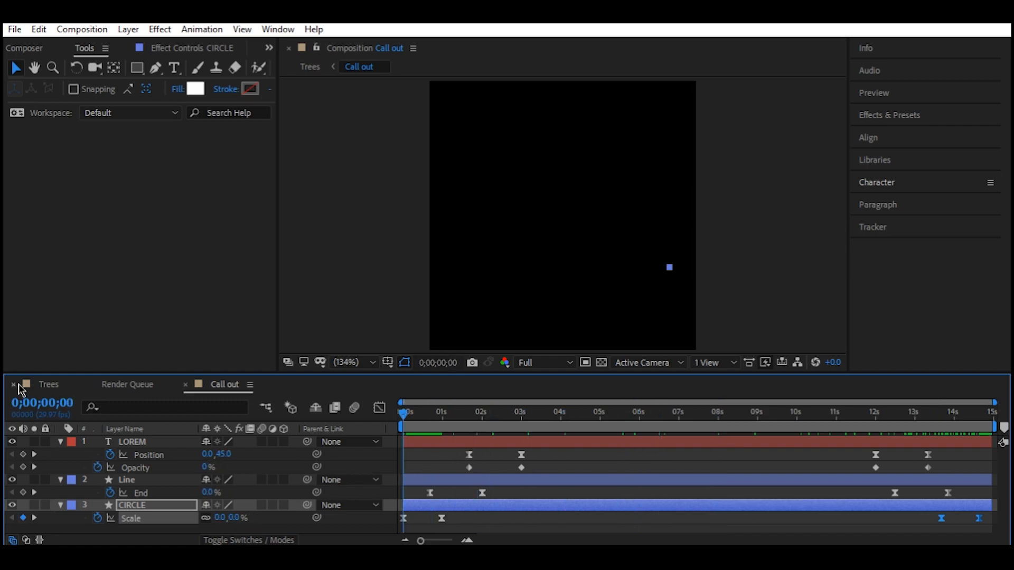
left_click(152, 443)
mouse_move(93, 533)
left_mouse_down()
mouse_move(131, 521)
mouse_move(161, 456)
left_mouse_up()
key("u")
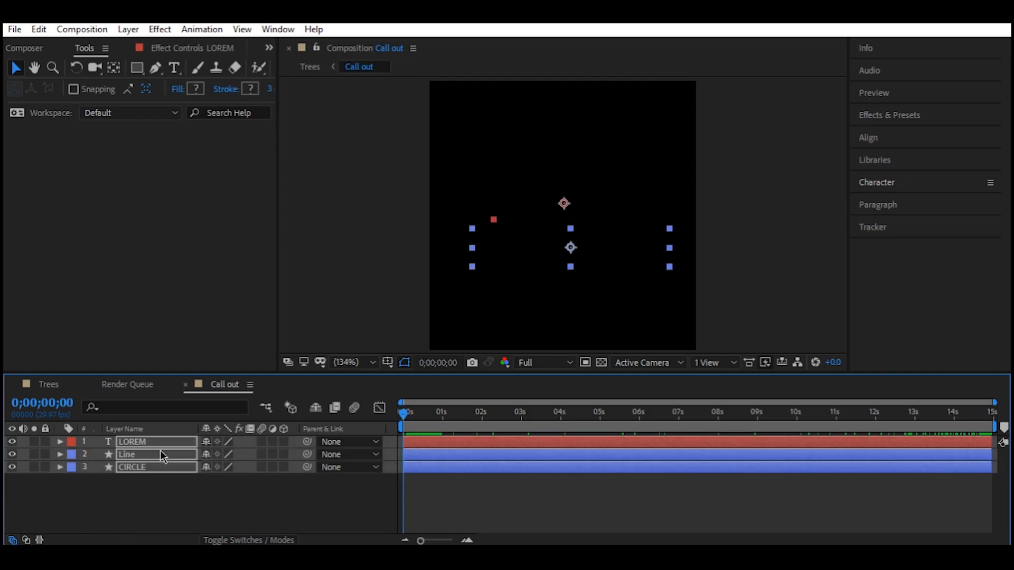
left_click(152, 526)
mouse_move(422, 415)
left_mouse_down()
mouse_move(984, 430)
mouse_move(410, 418)
left_mouse_up()
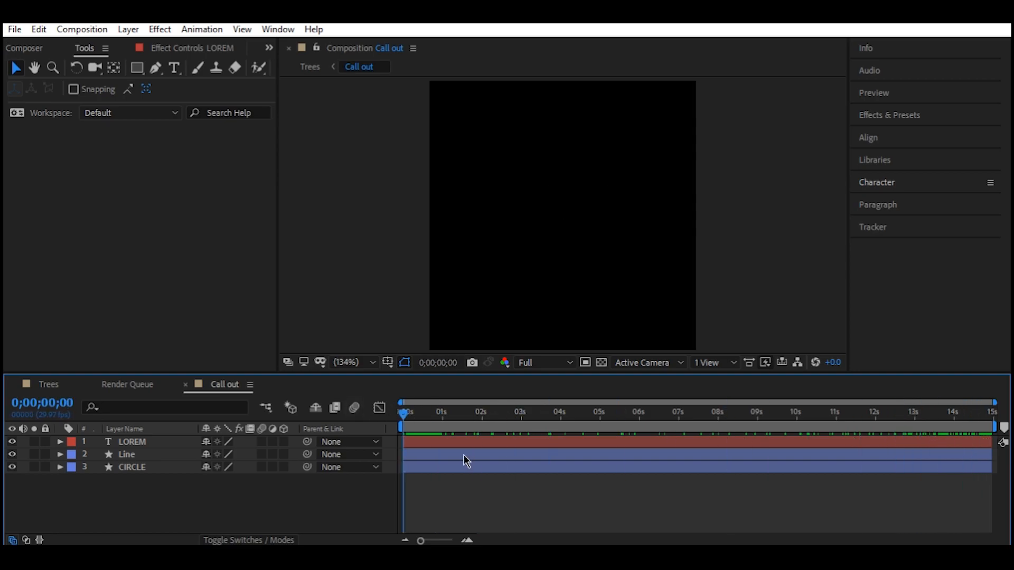
Step: Scrub the call-out animation in the Trees composition to 0;00;03;21 and set the preview resolution to Full
left_click(51, 384)
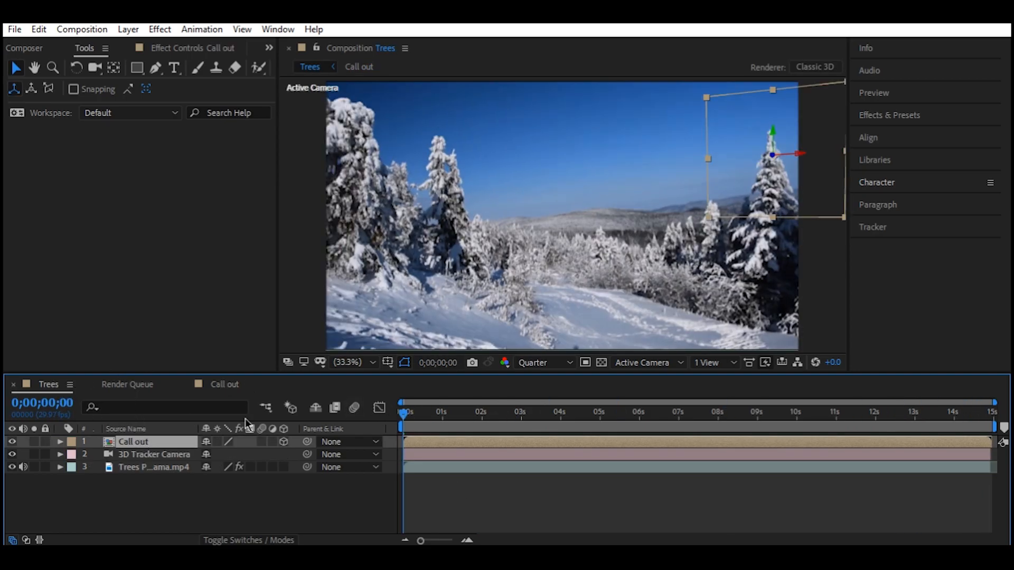
left_click_drag(402, 414, 547, 417)
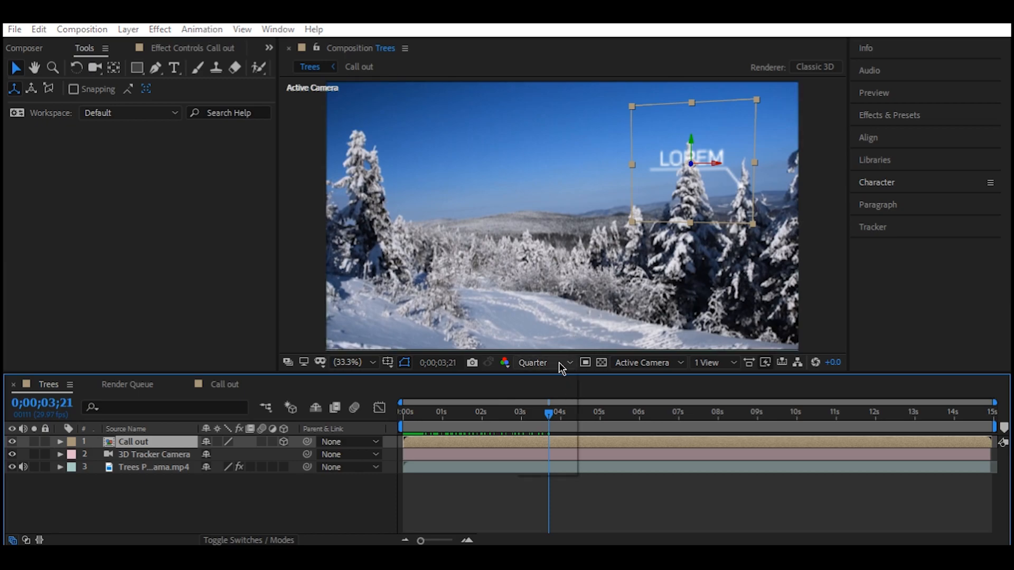
left_click(561, 364)
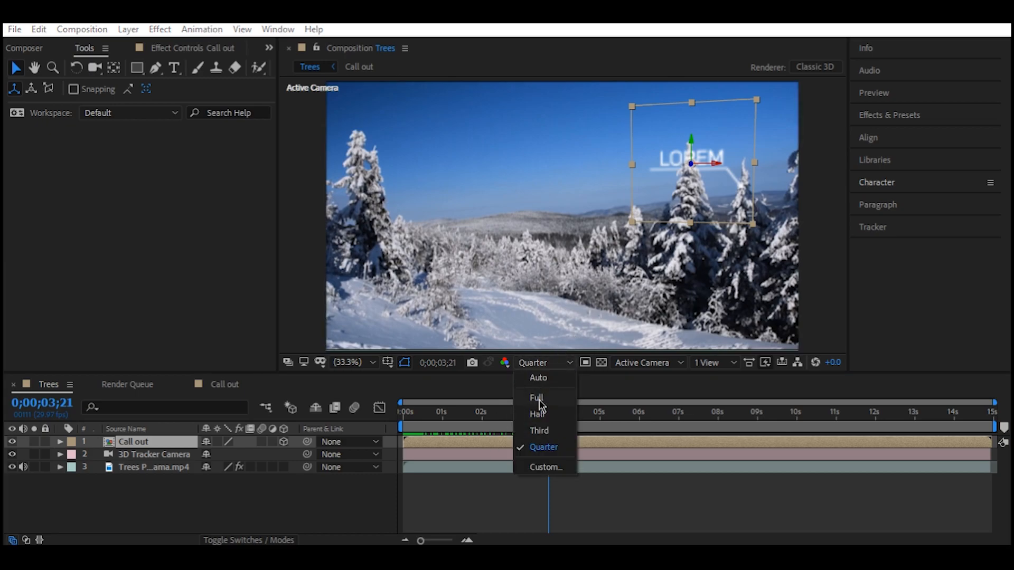
left_click(538, 399)
Step: Move the Call out layer at 0;00;03;03 so its pointer circle sits on the neighbouring tall tree's top
left_click_drag(549, 423, 484, 422)
left_click(525, 425)
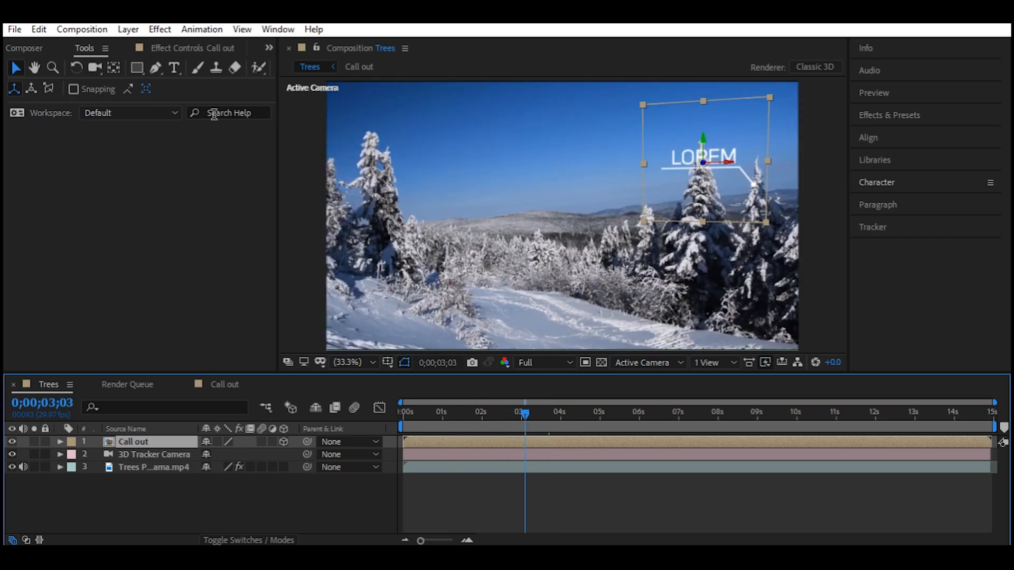
left_click_drag(744, 190, 694, 154)
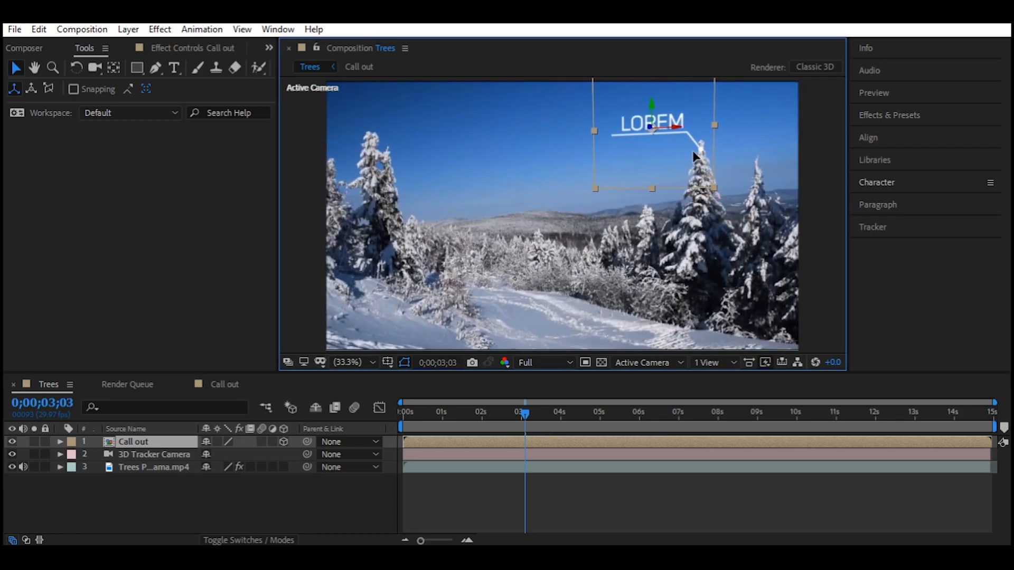
key("Return")
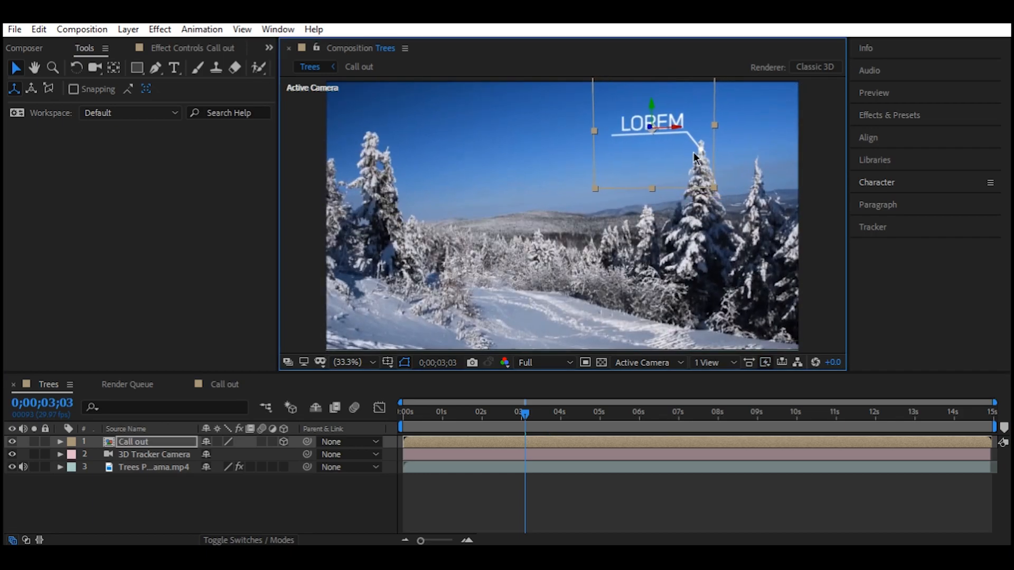
Step: Replace the text LOREM with TREE in the Call out composition
left_click(224, 384)
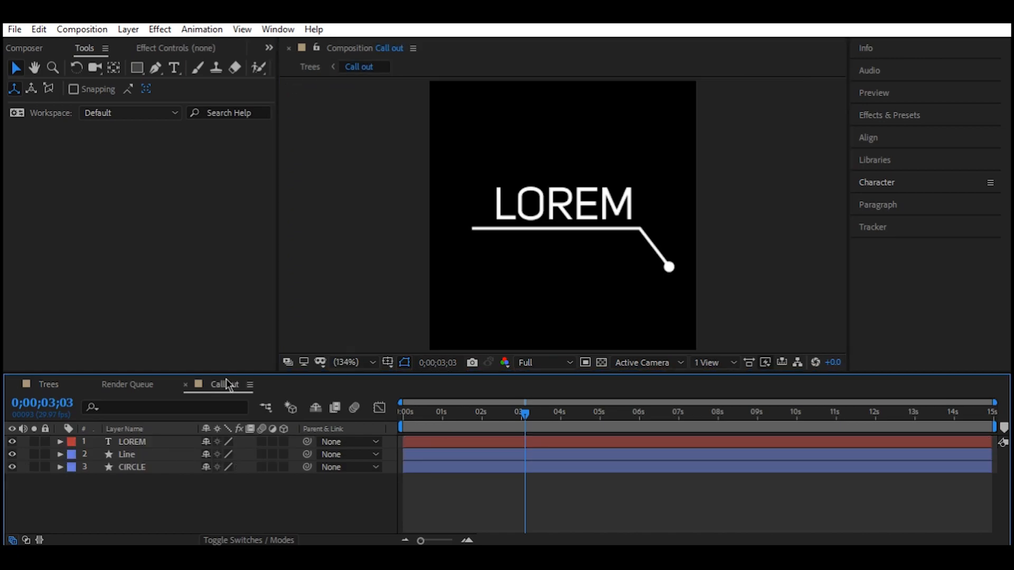
left_click(166, 71)
left_click(633, 198)
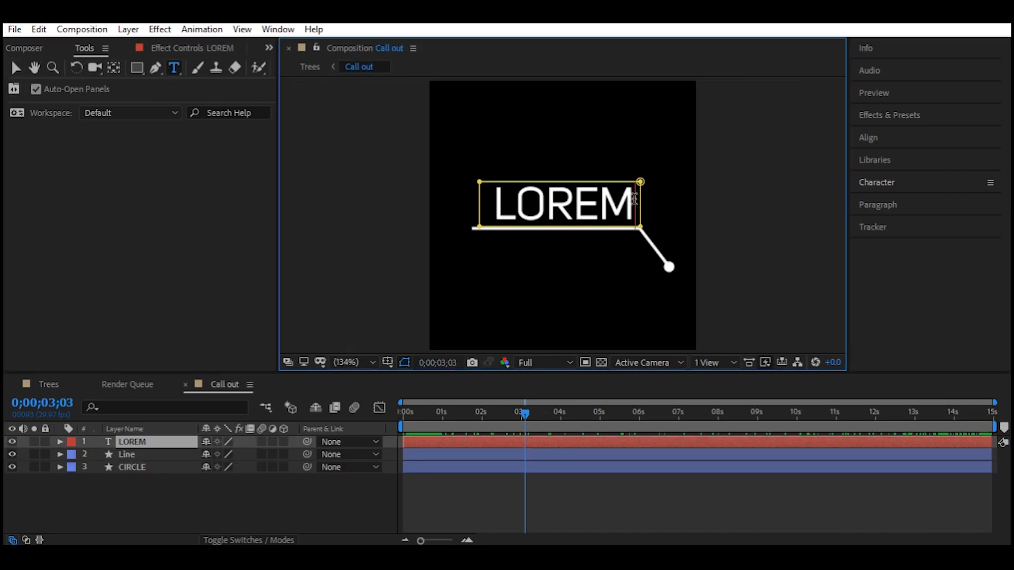
key("BackSpace")
key("BackSpace")
key("BackSpace")
key("BackSpace")
key("BackSpace")
type("T")
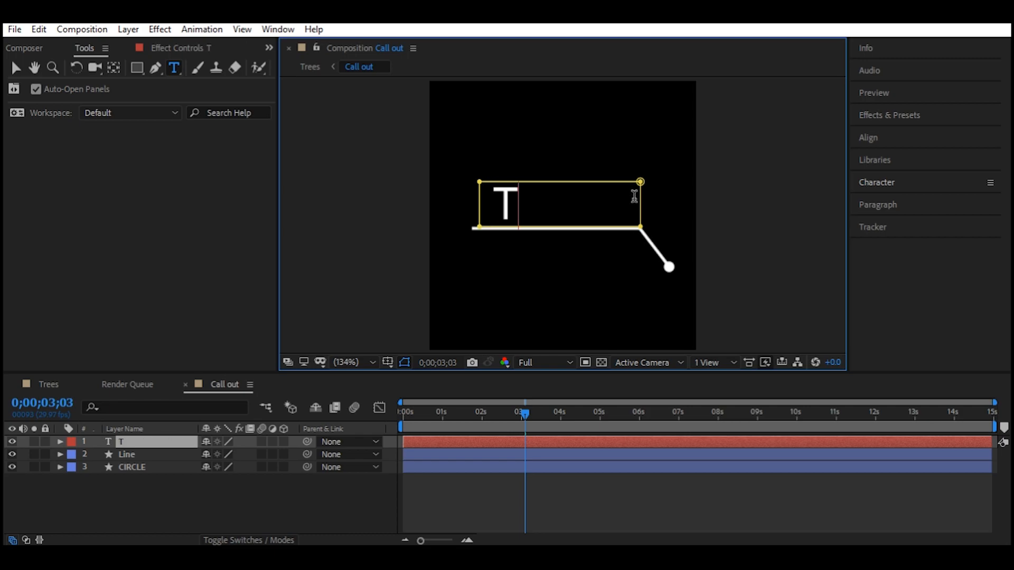
type("REE")
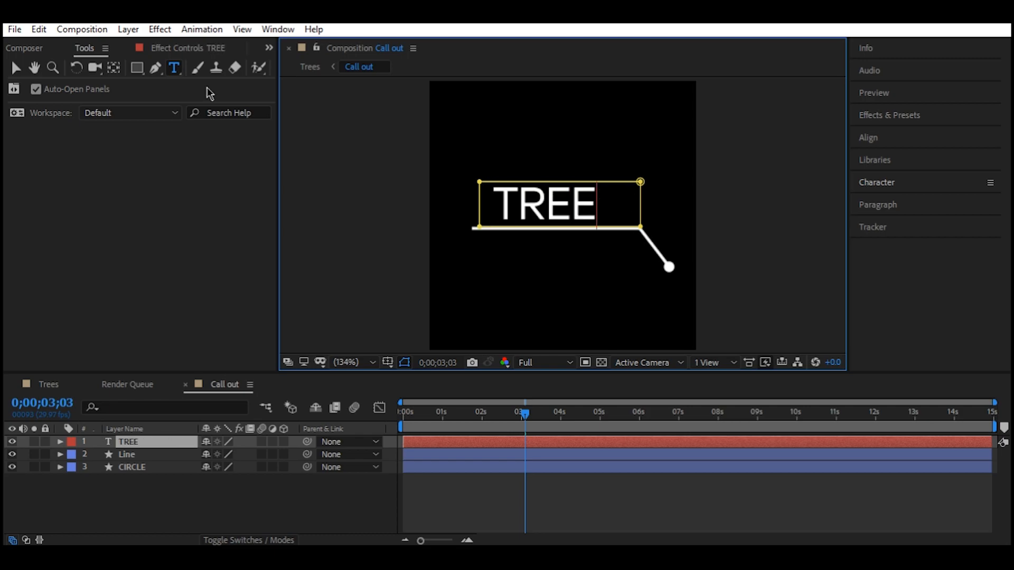
left_click(15, 68)
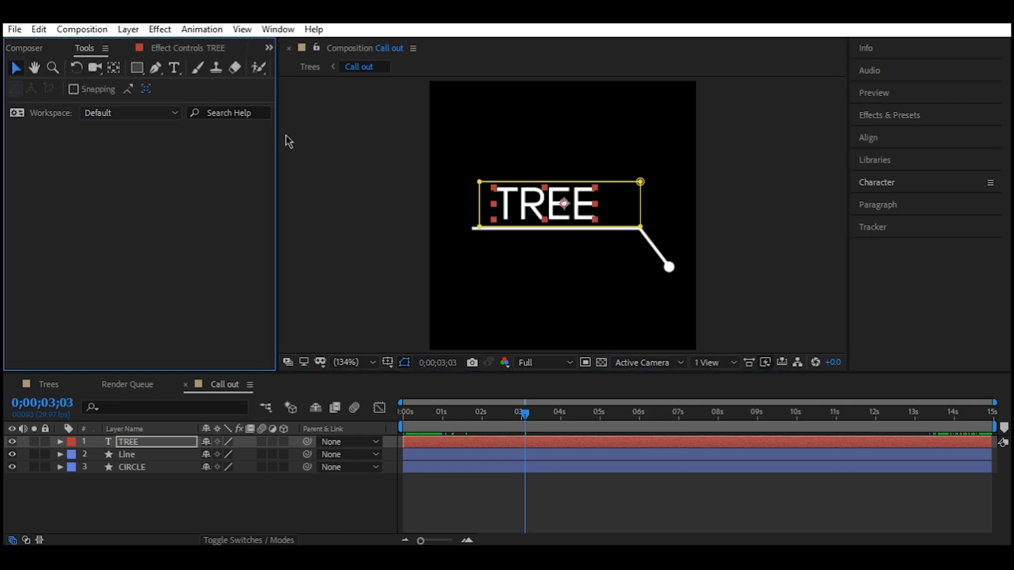
Step: Center the TREE layer's anchor point, shift the text right along the pointer line, and check it in the Trees composition
double_click(114, 67)
left_click(14, 69)
left_click_drag(570, 210, 585, 210)
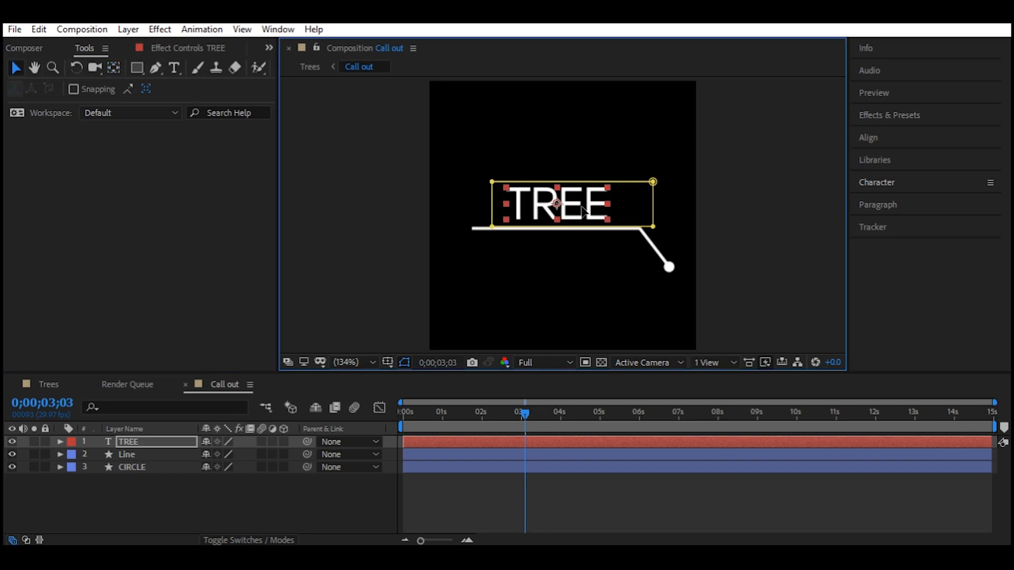
left_click(49, 385)
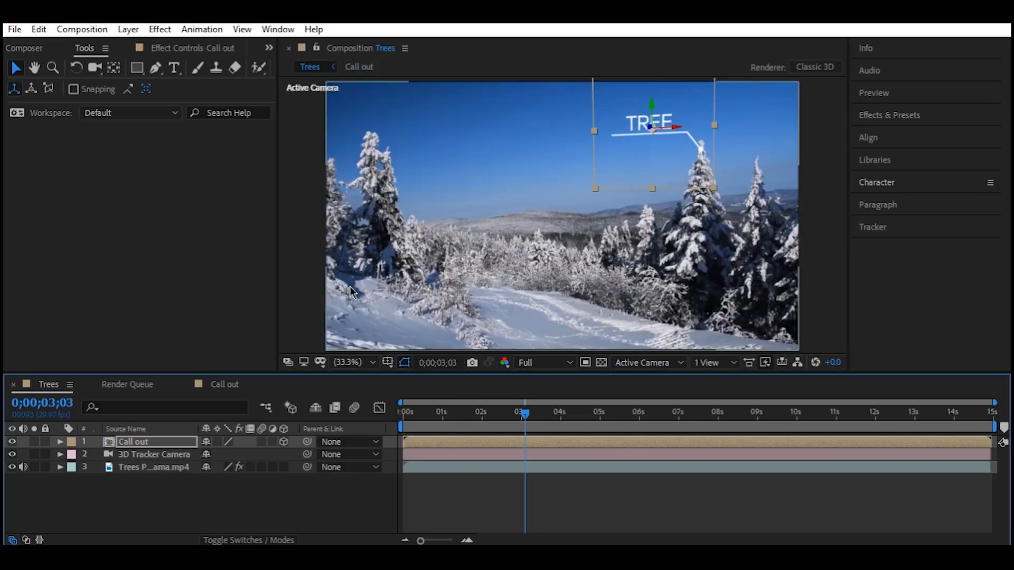
Step: Set the CIRCLE layer's fill colour to 000000 and check the call-out in the Trees composition
left_click(219, 389)
left_click(146, 470)
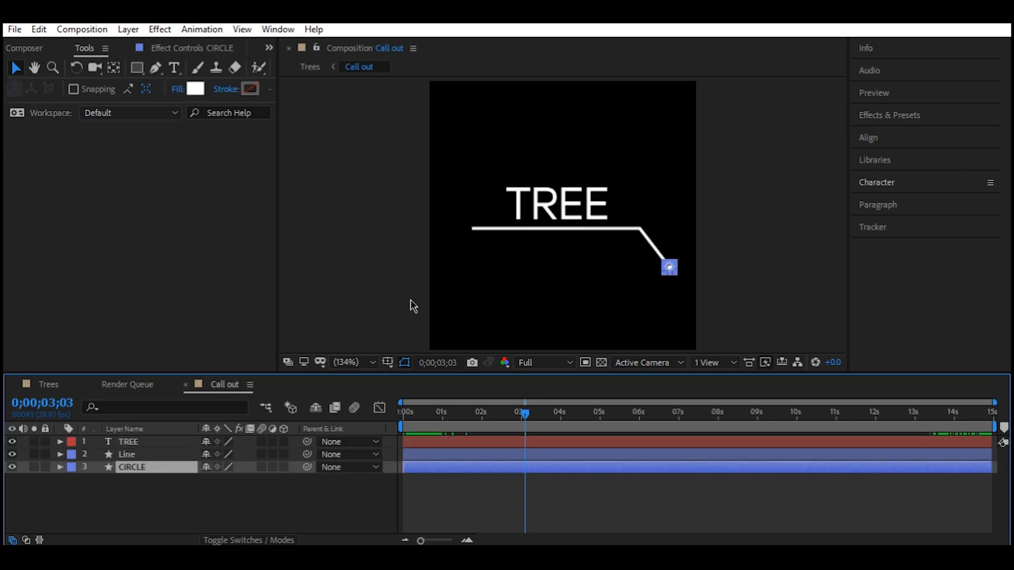
left_click(194, 89)
type("000000")
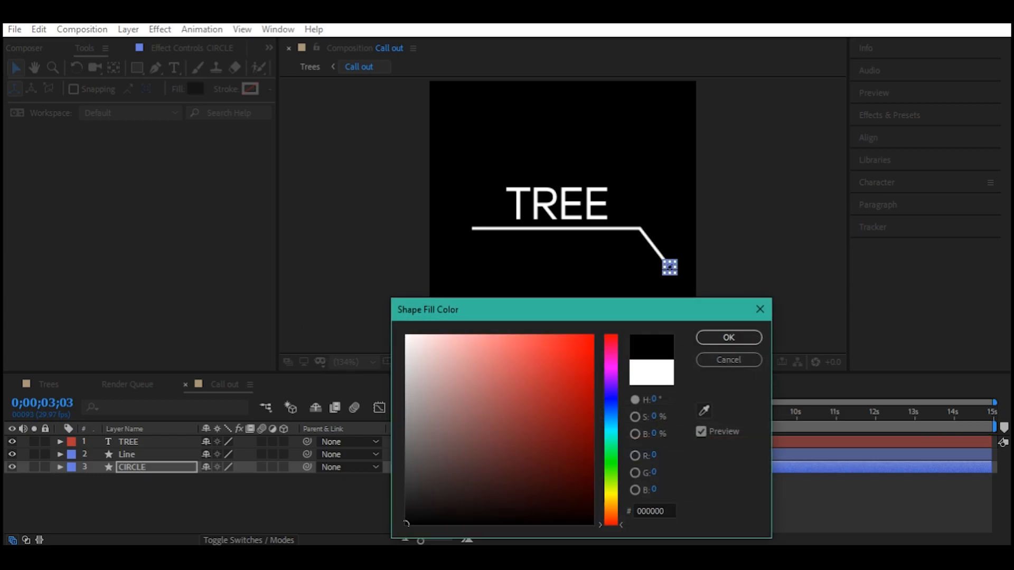
key("Return")
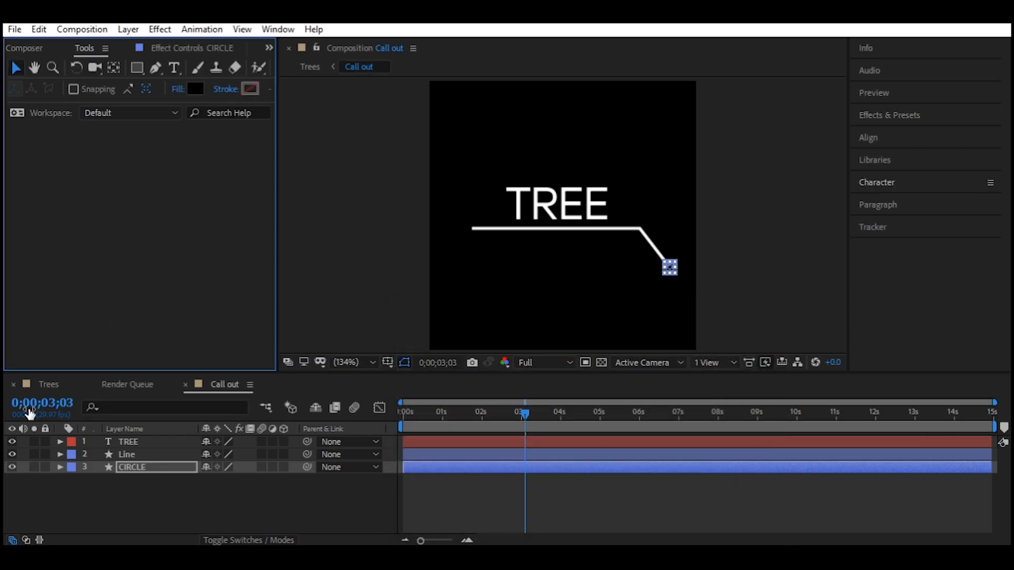
left_click(53, 386)
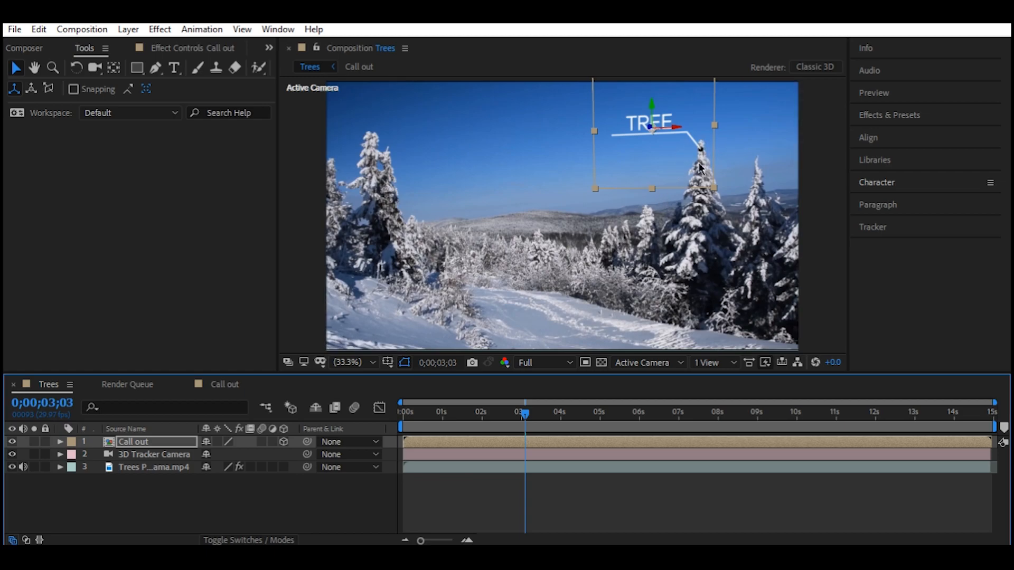
left_click(232, 384)
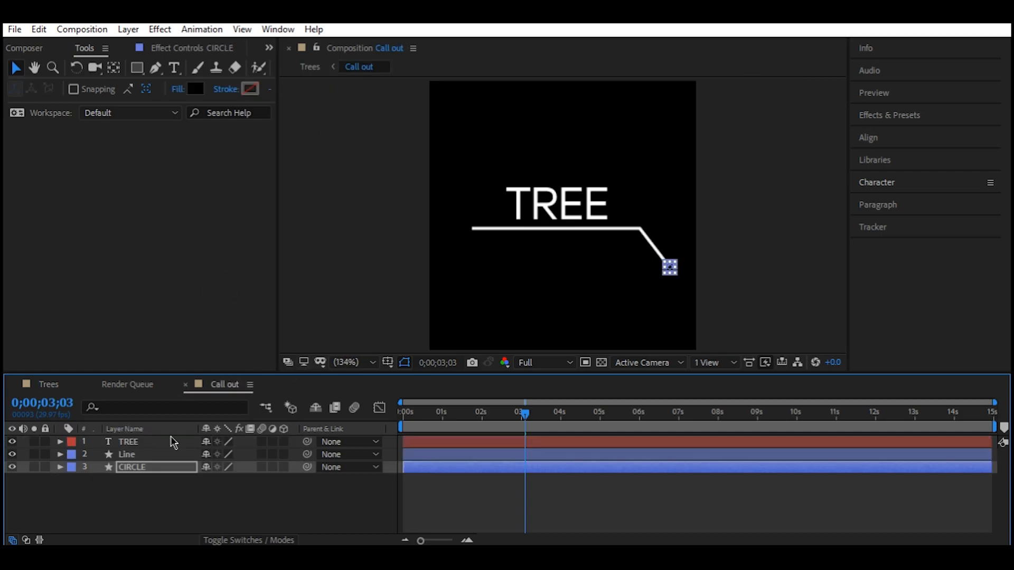
Step: Set the Line layer's stroke colour to black and check the call-out in the Trees composition back to the first frame
left_click(161, 456)
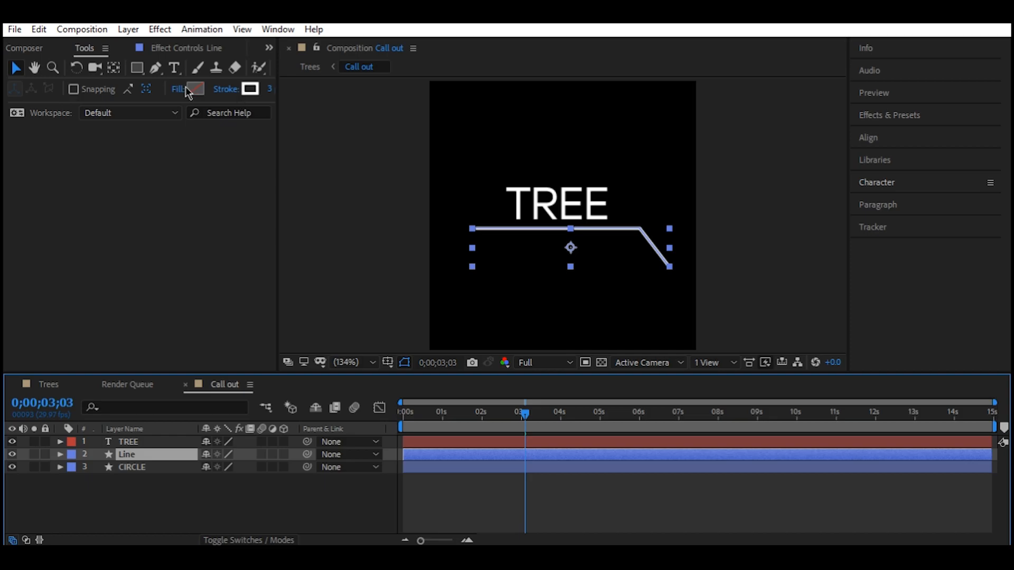
left_click(248, 89)
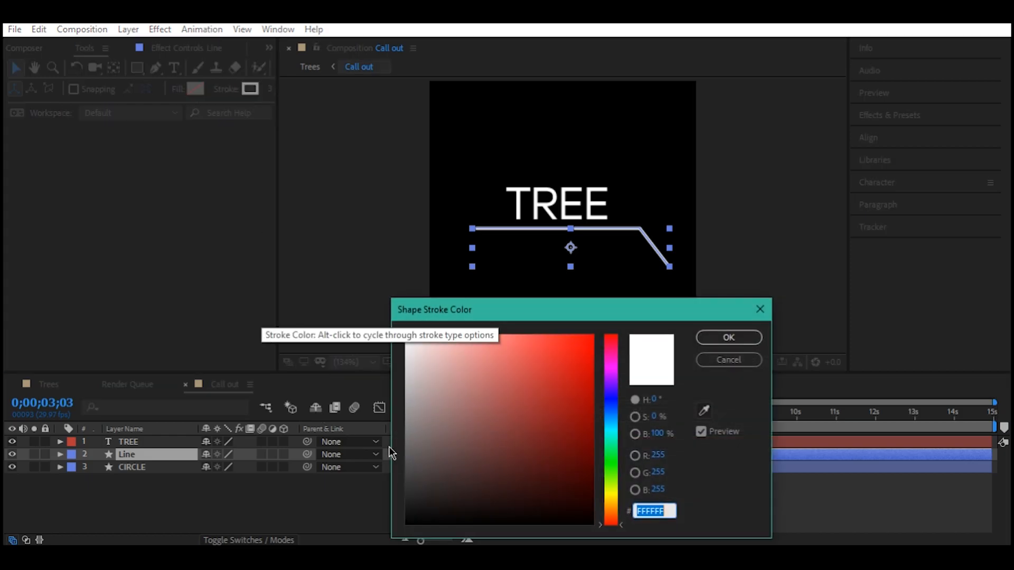
left_click(408, 522)
left_click(727, 338)
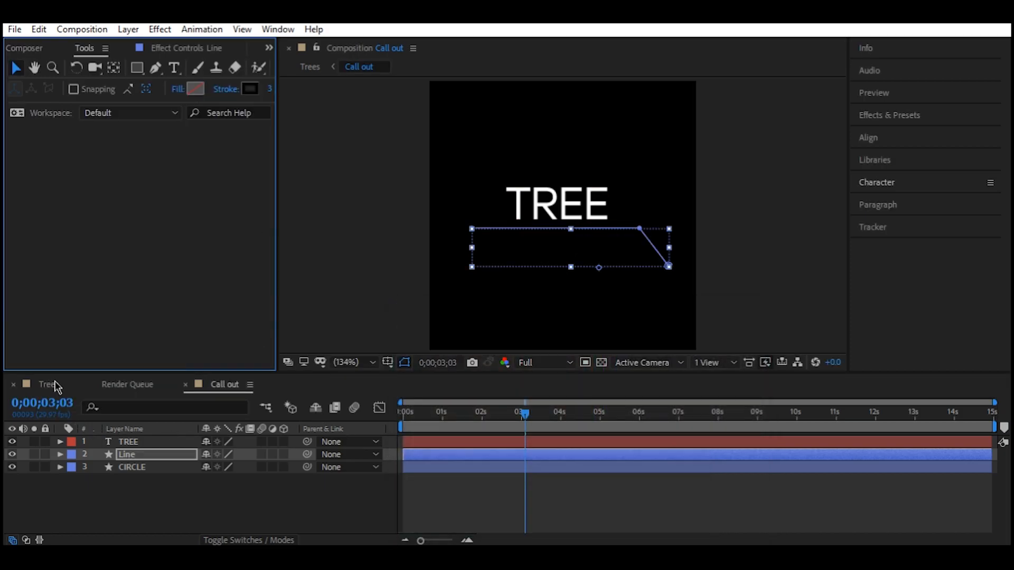
left_click(49, 384)
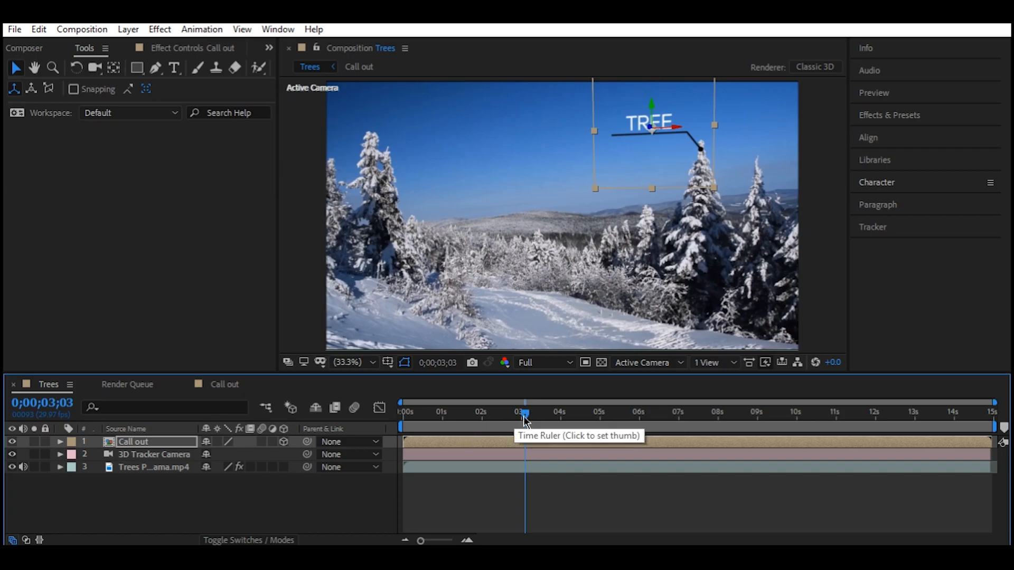
left_click_drag(525, 417, 439, 417)
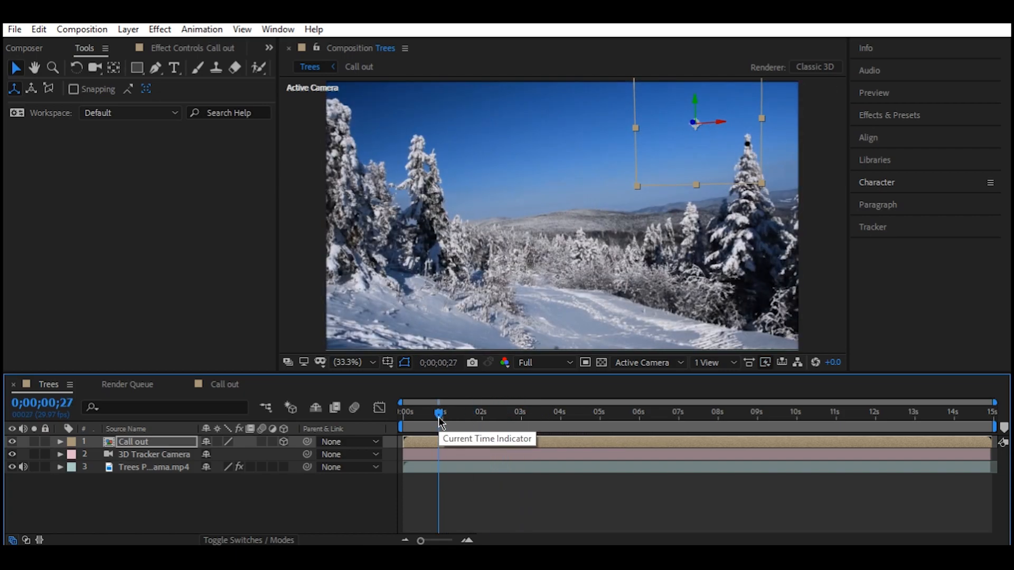
left_click_drag(439, 421, 404, 430)
left_click(255, 494)
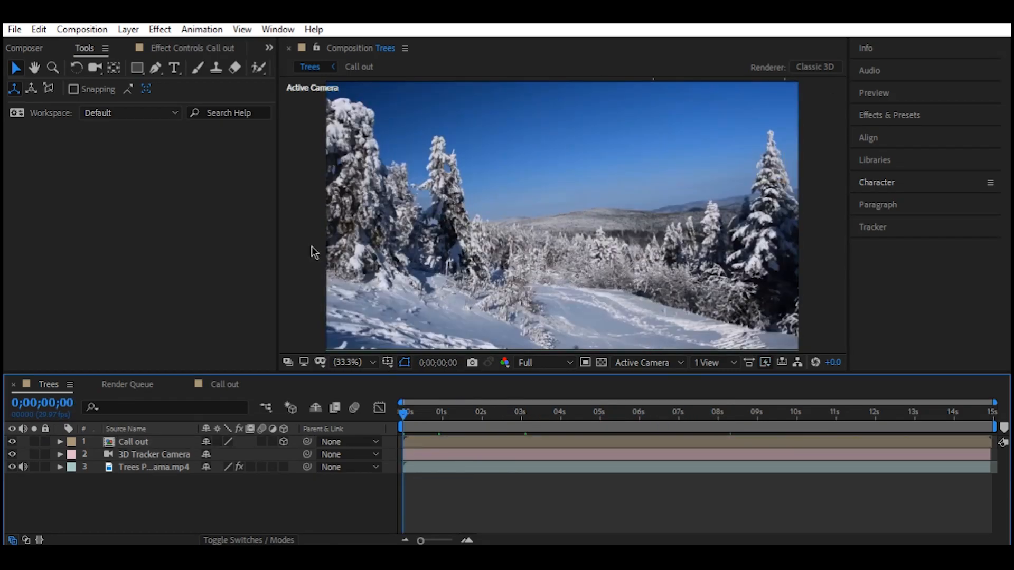
Step: Enlarge the Call out layer at 0;00;02;20 and move it so the pointer circle sits on the tall tree's top
left_click_drag(405, 415, 508, 426)
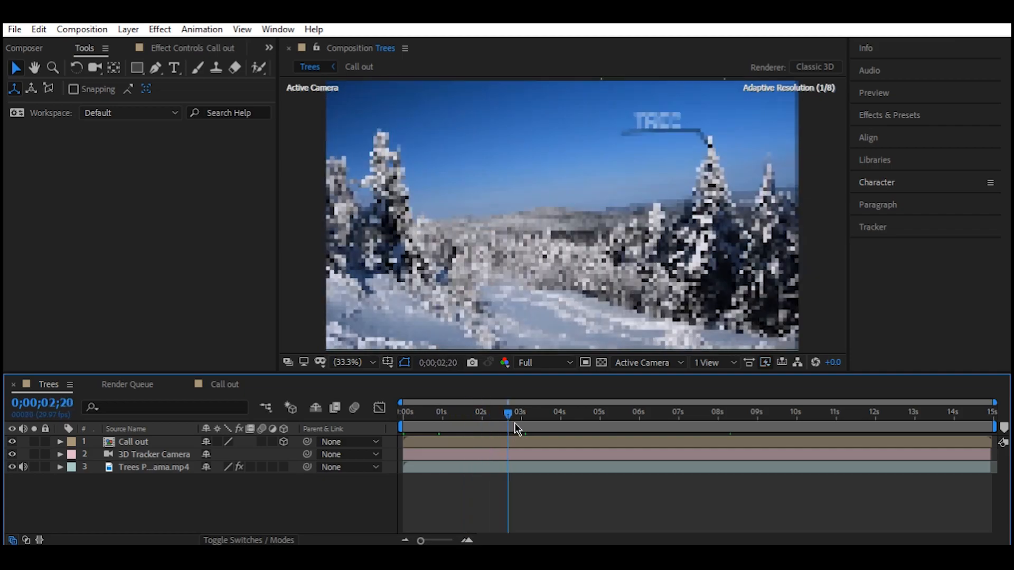
left_click(689, 132)
left_click_drag(726, 190, 766, 226)
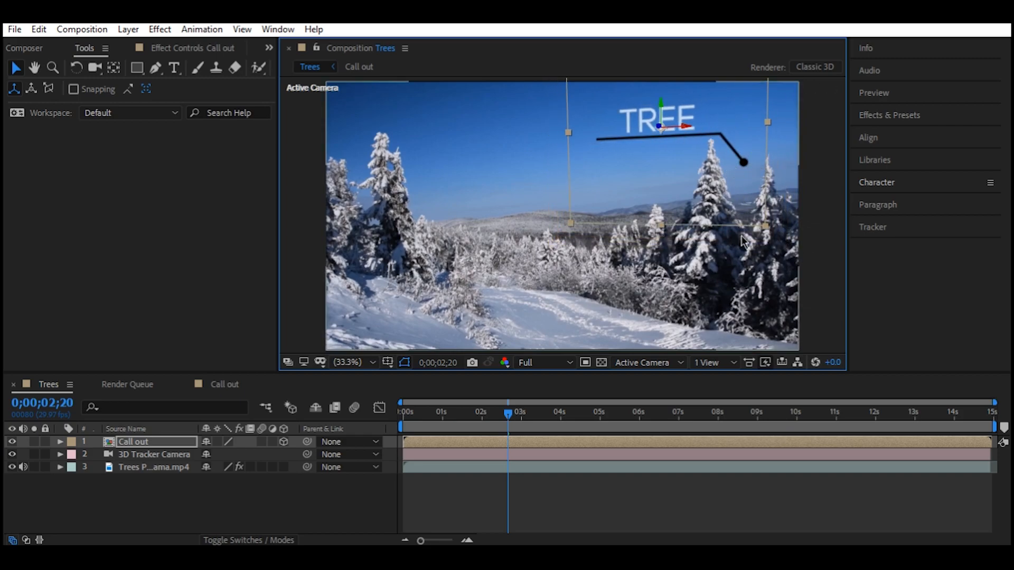
left_click_drag(737, 152, 704, 145)
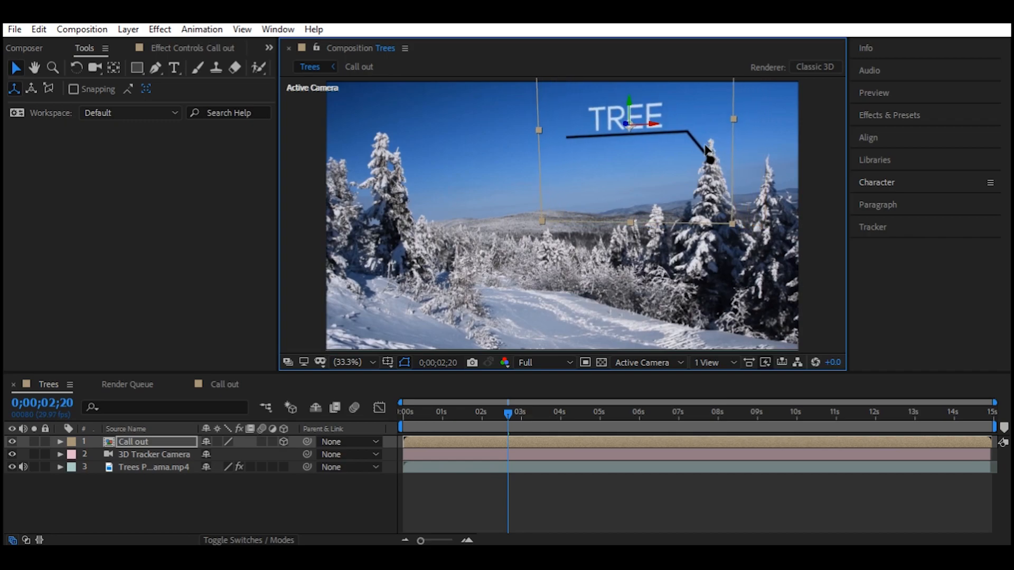
left_click(211, 486)
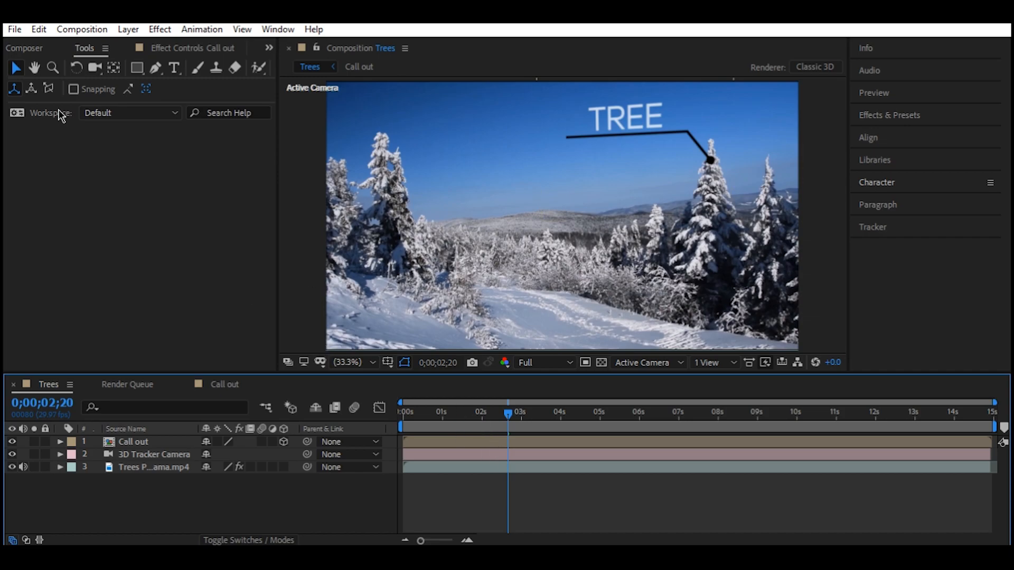
Step: Return to the first frame and add the Trees composition to the Render Queue
left_click_drag(508, 413, 404, 414)
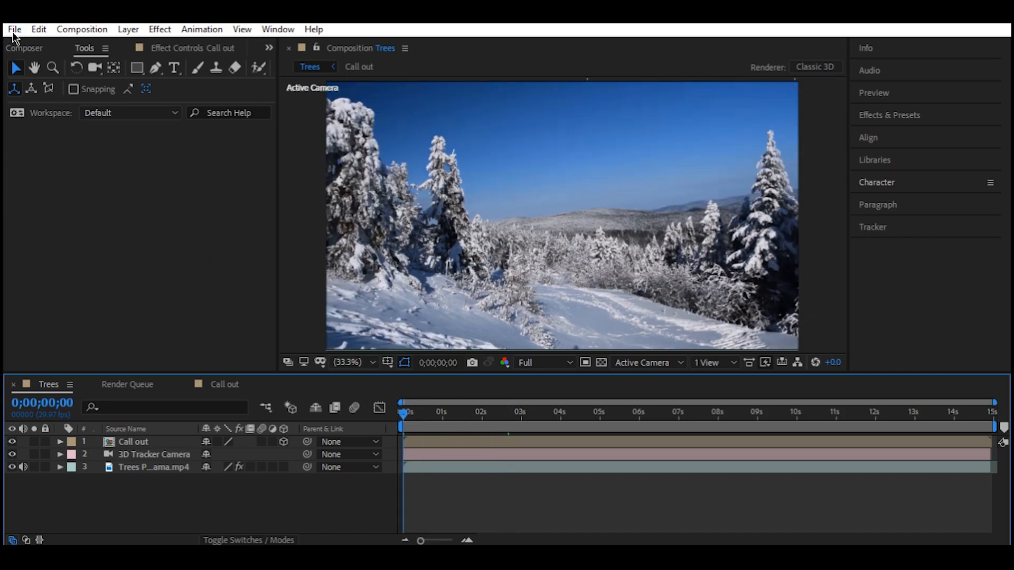
left_click(13, 29)
mouse_move(151, 285)
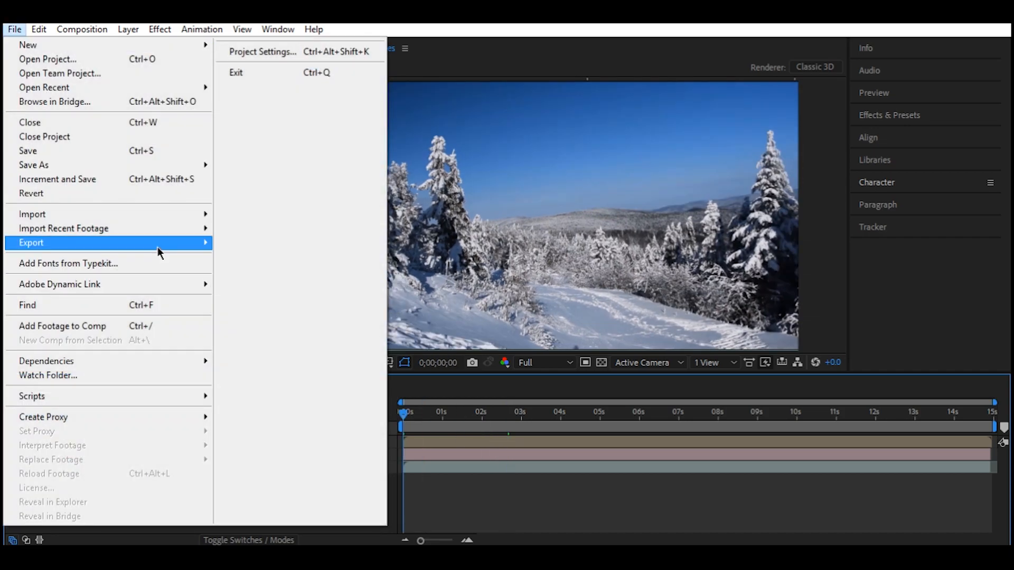
mouse_move(158, 246)
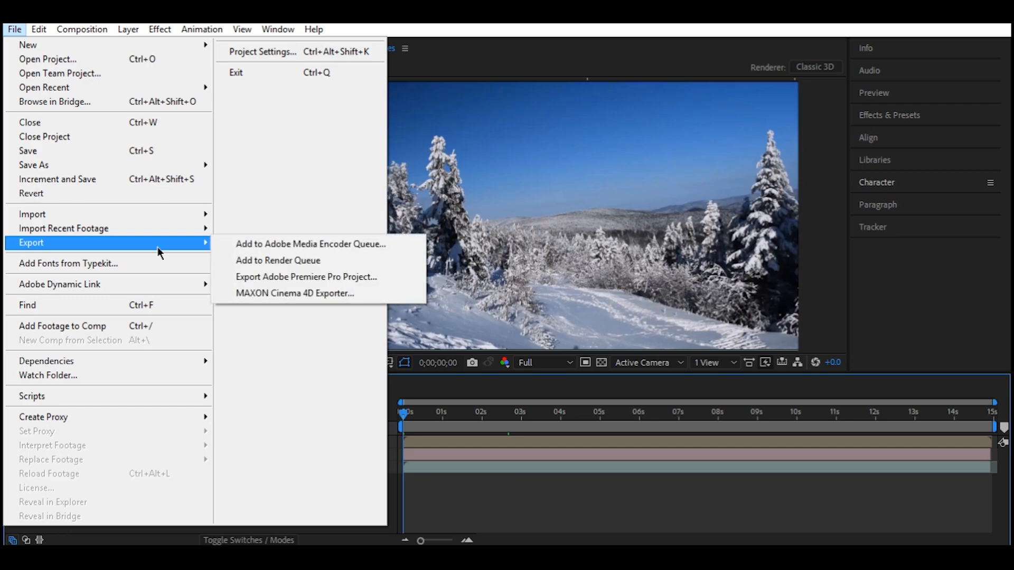
left_click(257, 261)
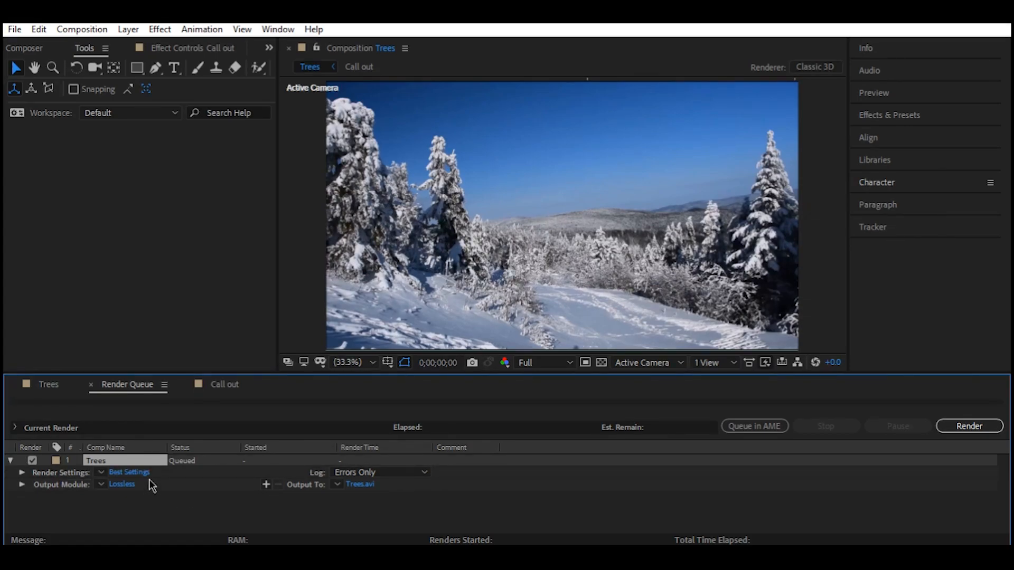
Step: Set the Trees render settings to Best quality, Full resolution and a frame rate of 30, and start the render
left_click(129, 472)
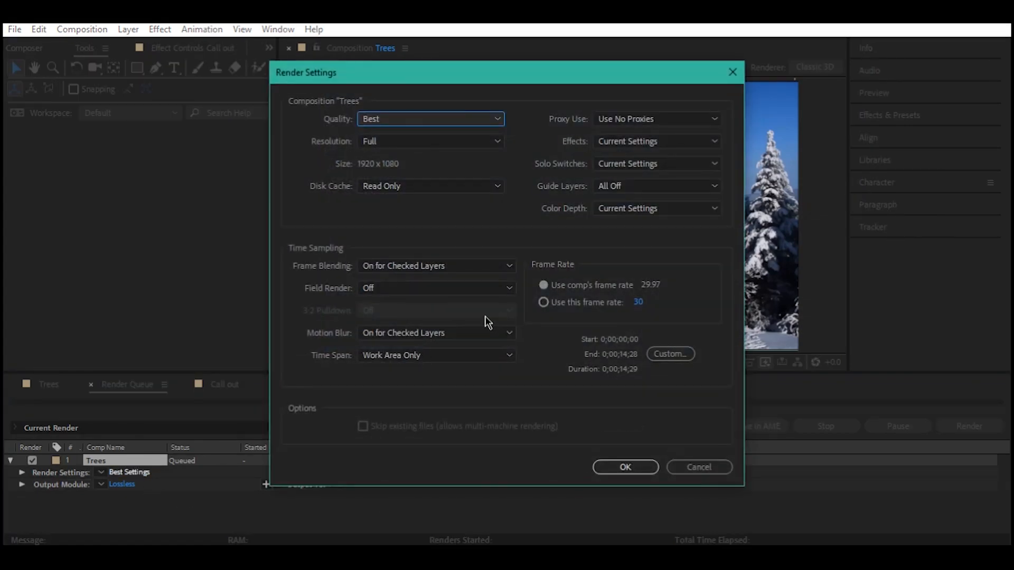
left_click(395, 122)
left_click(395, 122)
left_click(424, 124)
left_click(424, 124)
left_click(407, 136)
left_click(407, 136)
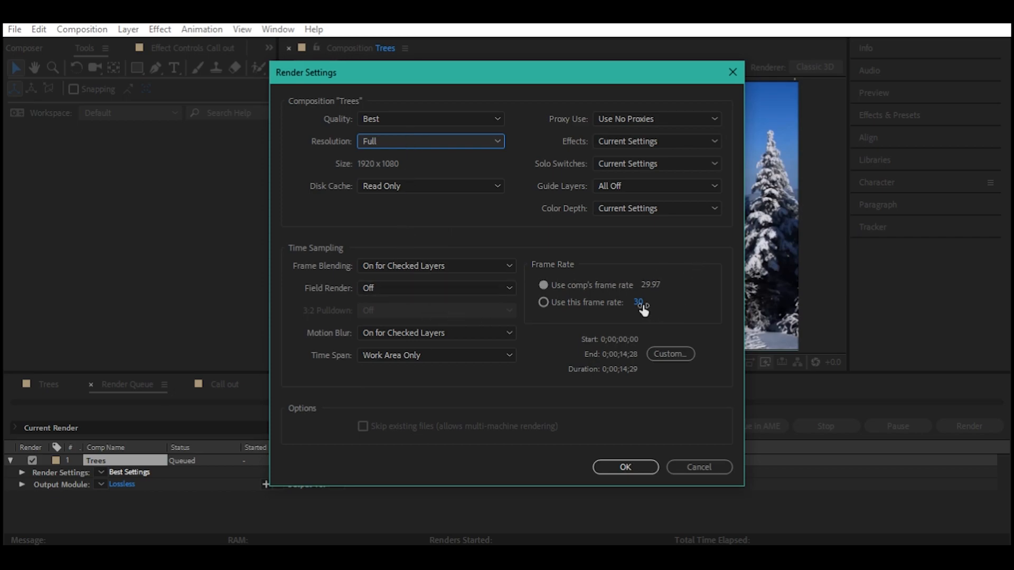
left_click(585, 302)
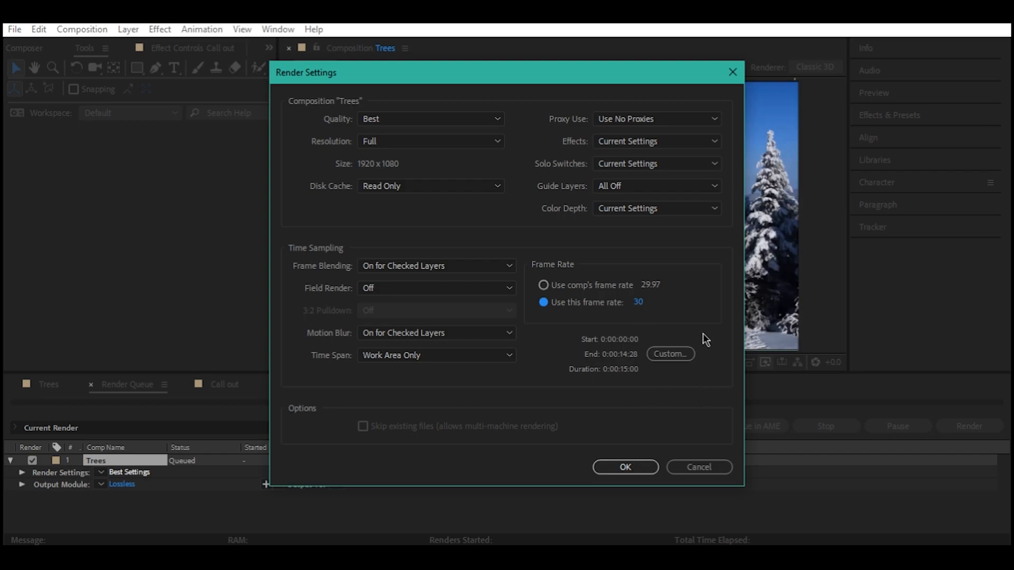
left_click(627, 475)
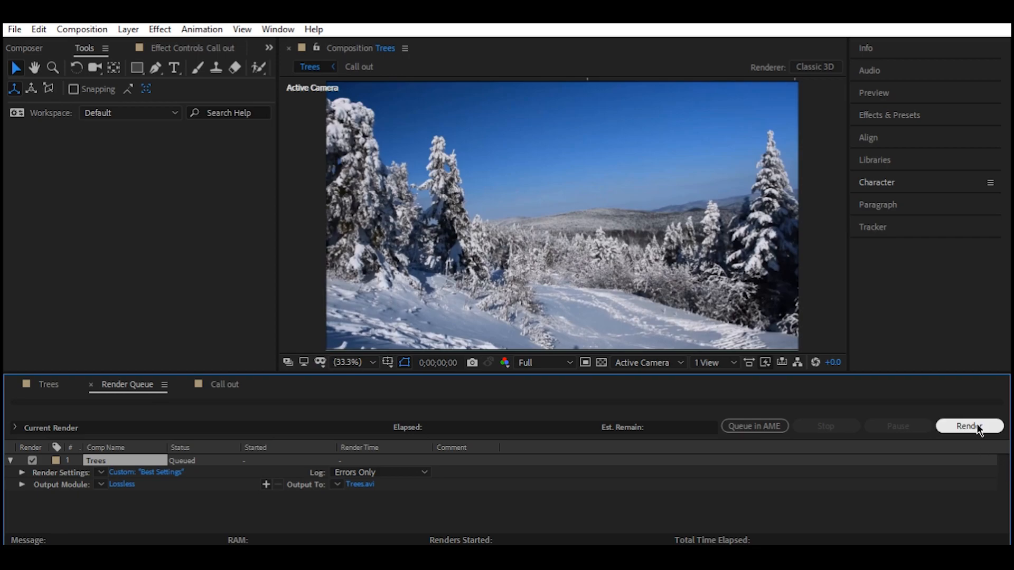
left_click(971, 426)
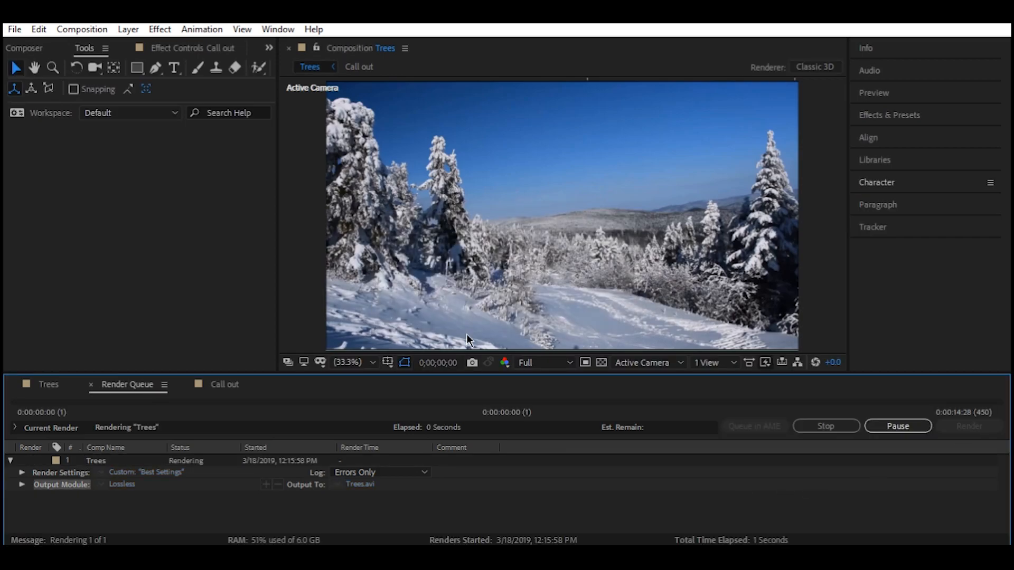